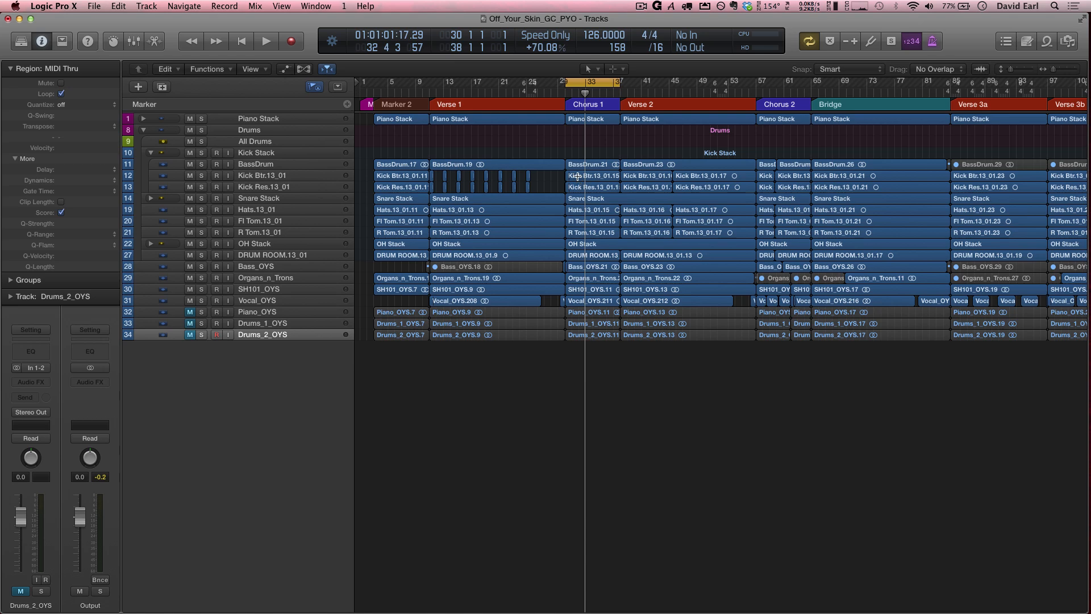
key("super+Right")
key("super+Right")
key("super+Right")
key("super+Right")
key("super+Right")
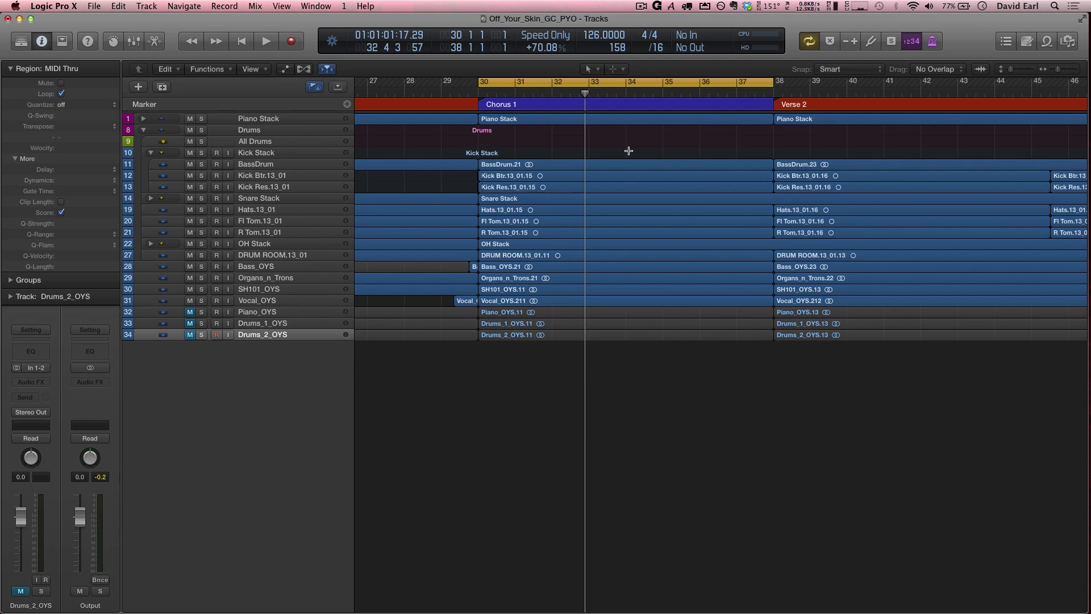
key("super+Left")
key("super+Left")
key("super+Left")
key("super+Left")
key("super+Left")
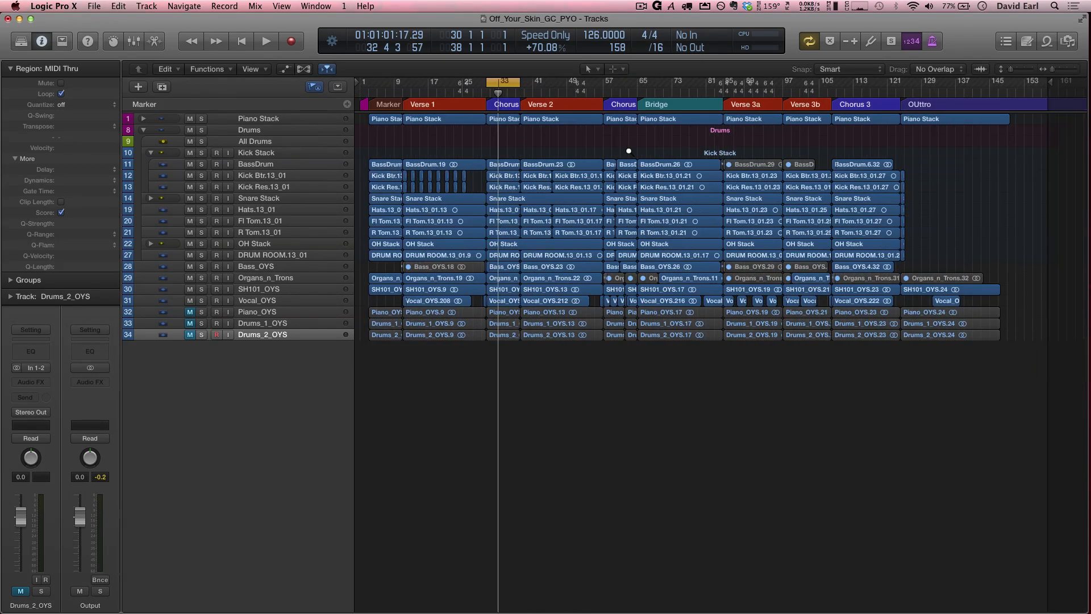
Set the cycle range to the Chorus 2 marker and play that section.
key("shift+super+period")
key("shift+super+period")
key("shift+super+period")
key("shift+super+period")
key("shift+super+period")
key("shift+super+comma")
key("shift+super+comma")
key("shift+super+comma")
key("space")
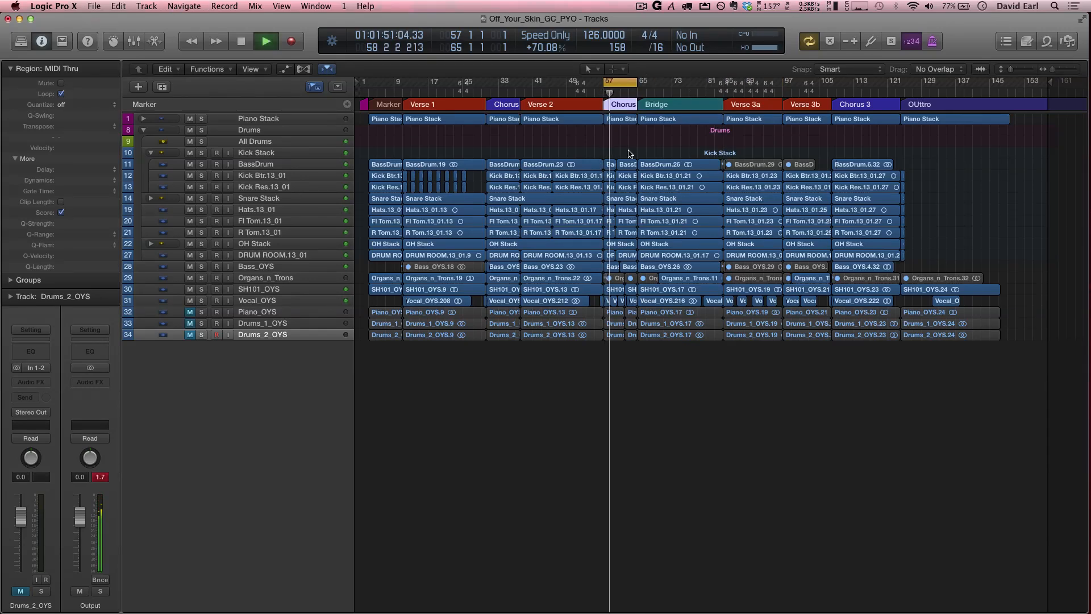
Stop playback, set the cycle range to the Chorus 3 marker and audition that section.
key("space")
key("shift+super+period")
key("shift+super+period")
key("shift+super+period")
key("shift+super+period")
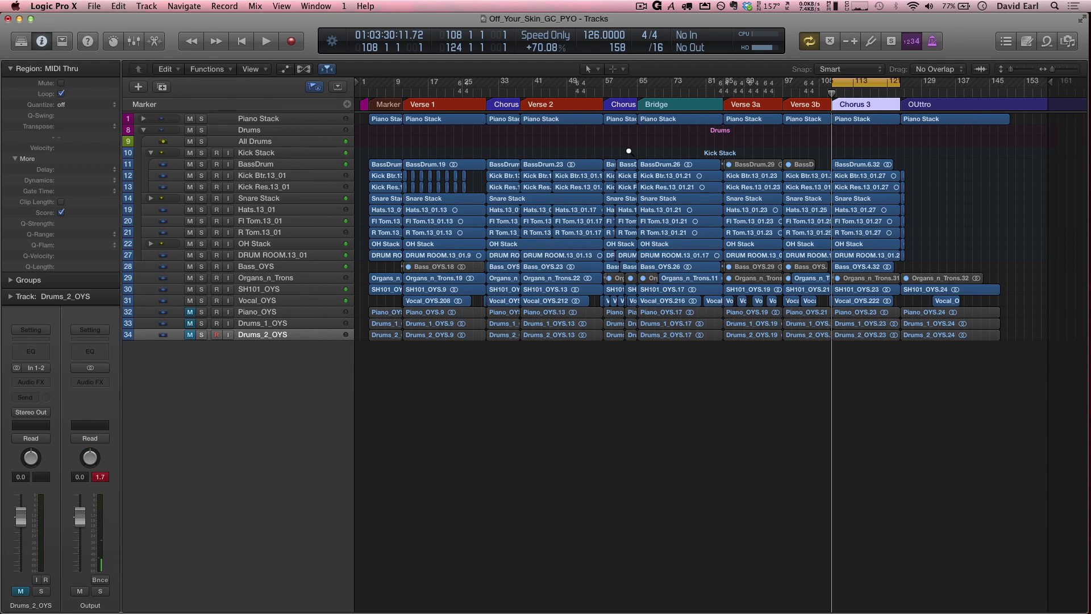
key("space")
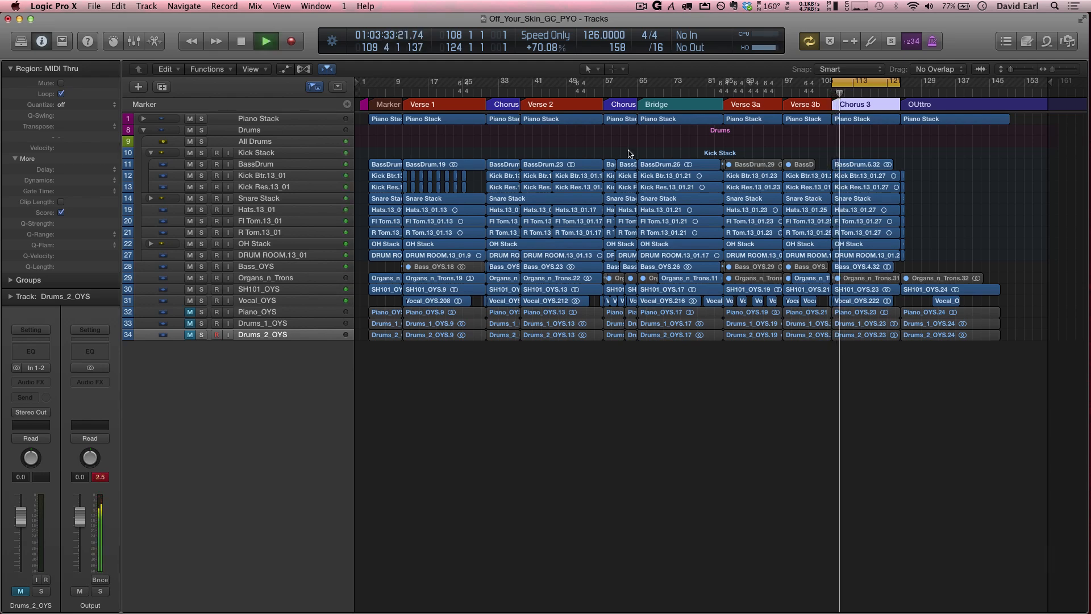
key("space")
Clear the peak level reading on the Output channel strip and bring Chorus 3 into closer view.
key("super+Right")
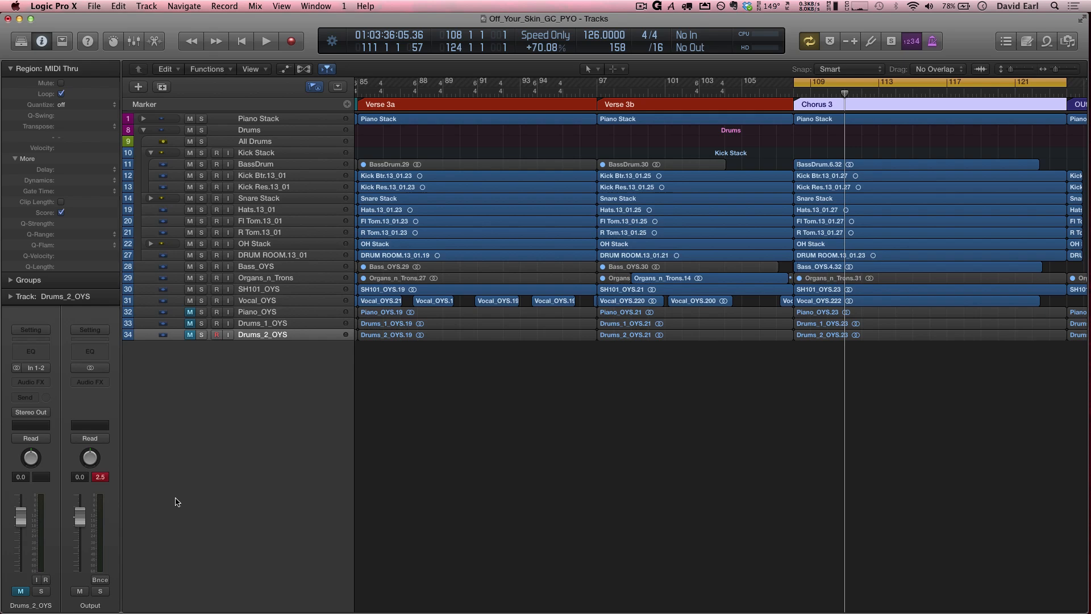
left_click(100, 476)
scroll(764, 442, "right", 10)
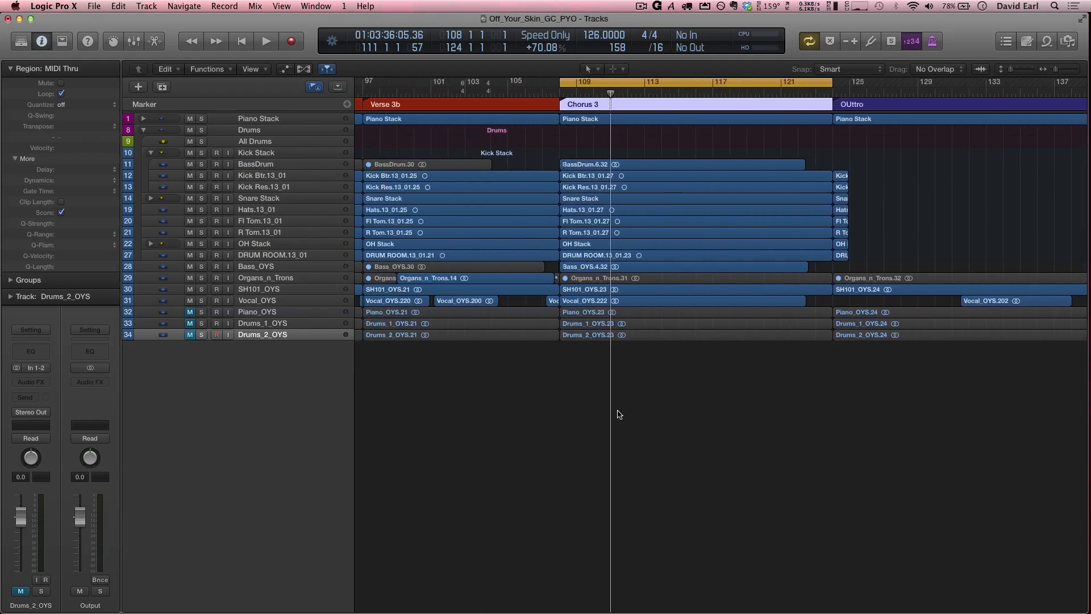
Switch to screenset 2 and replace its mixer window with a new main window.
key("KP_2")
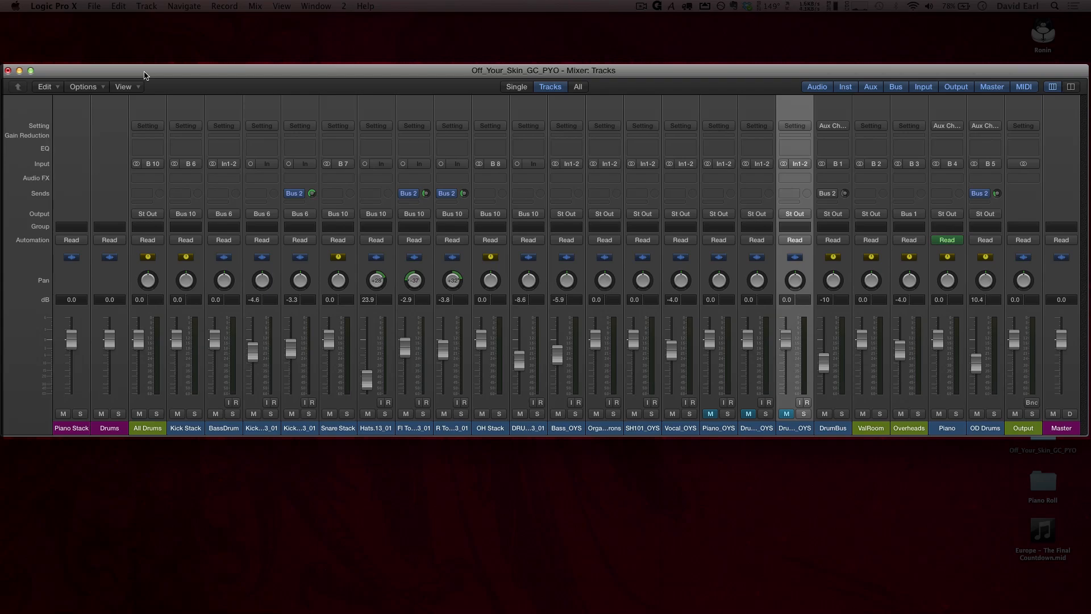
key("super+1")
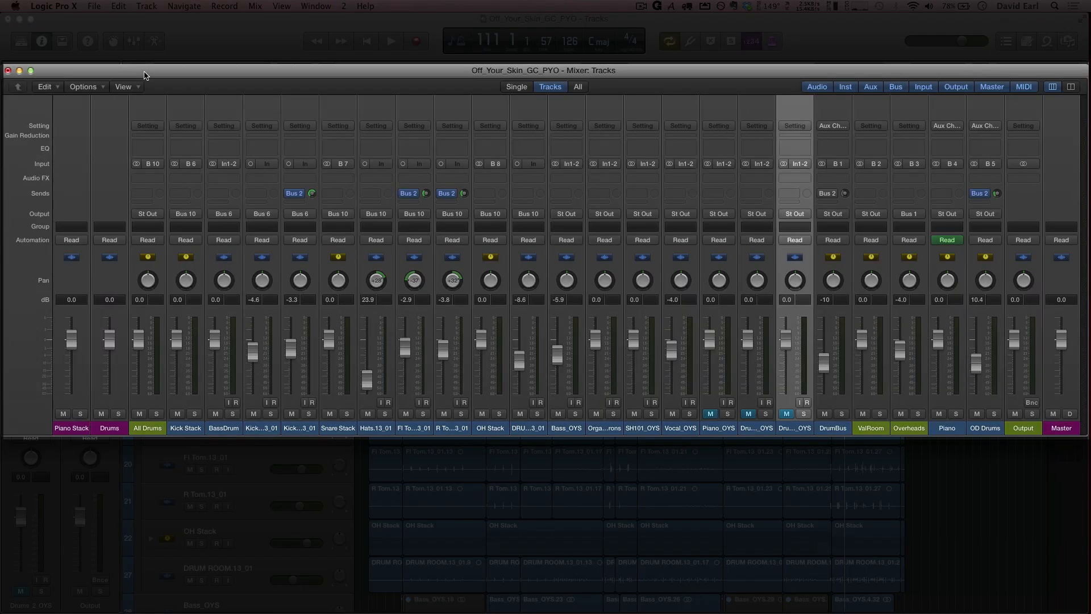
left_click(8, 70)
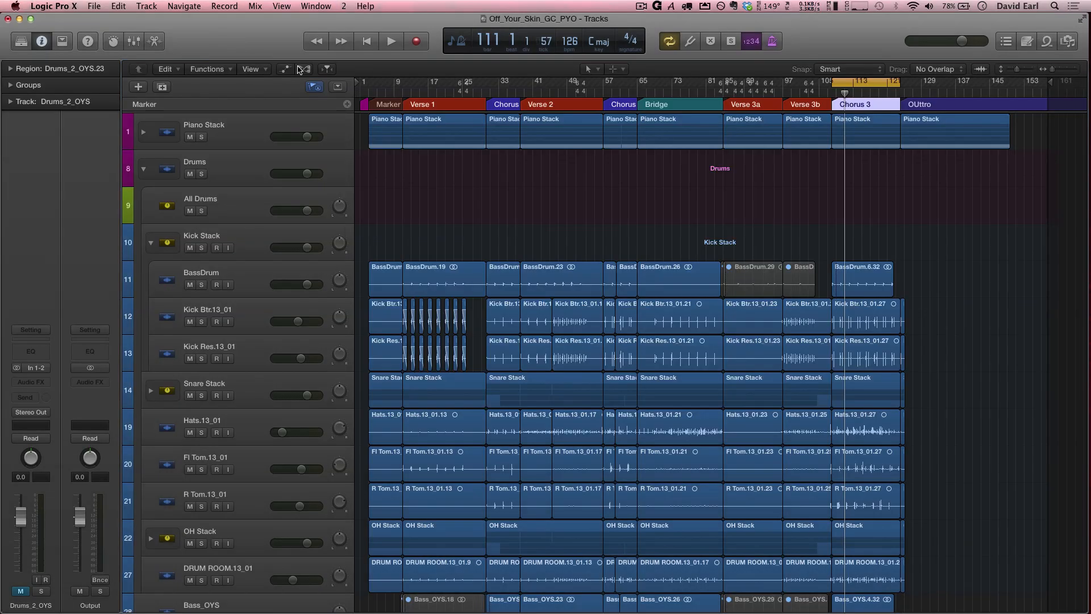
Replace the main window with a separate mixer window, placed at the top of the screen and made taller.
left_click(255, 6)
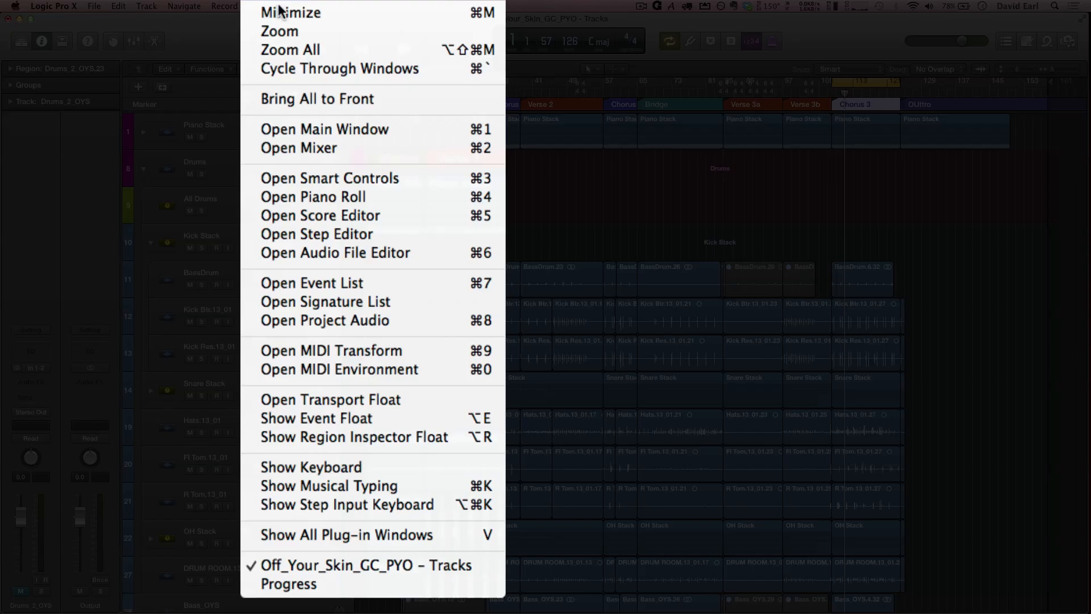
left_click(296, 147)
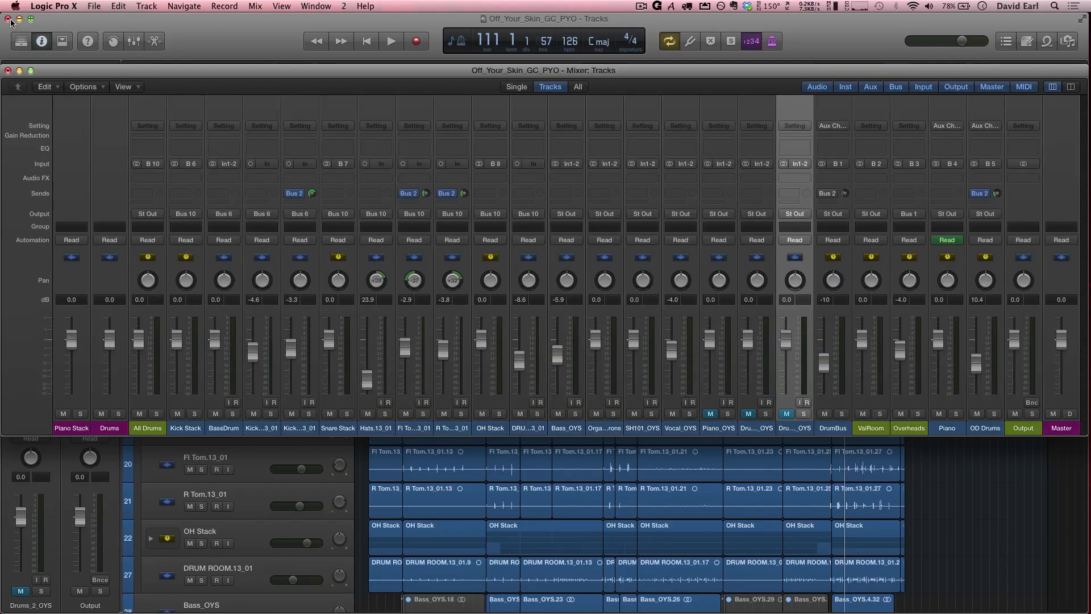
left_click(8, 19)
left_click_drag(91, 71, 89, 3)
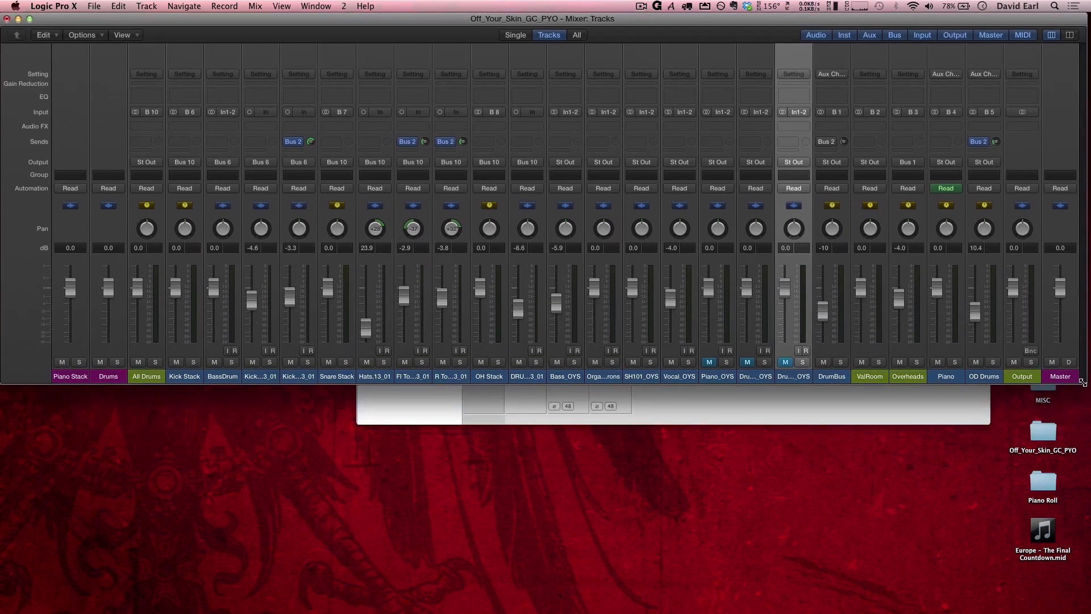
left_click_drag(1078, 573, 1085, 505)
Show the Notes component on the mixer's channel strips.
left_click(131, 35)
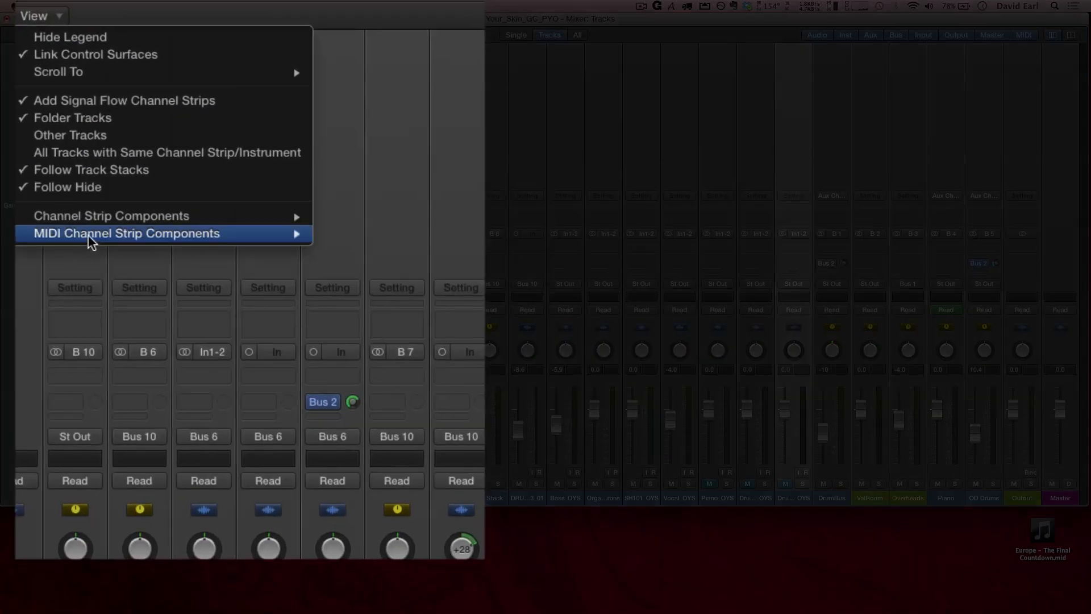
mouse_move(181, 151)
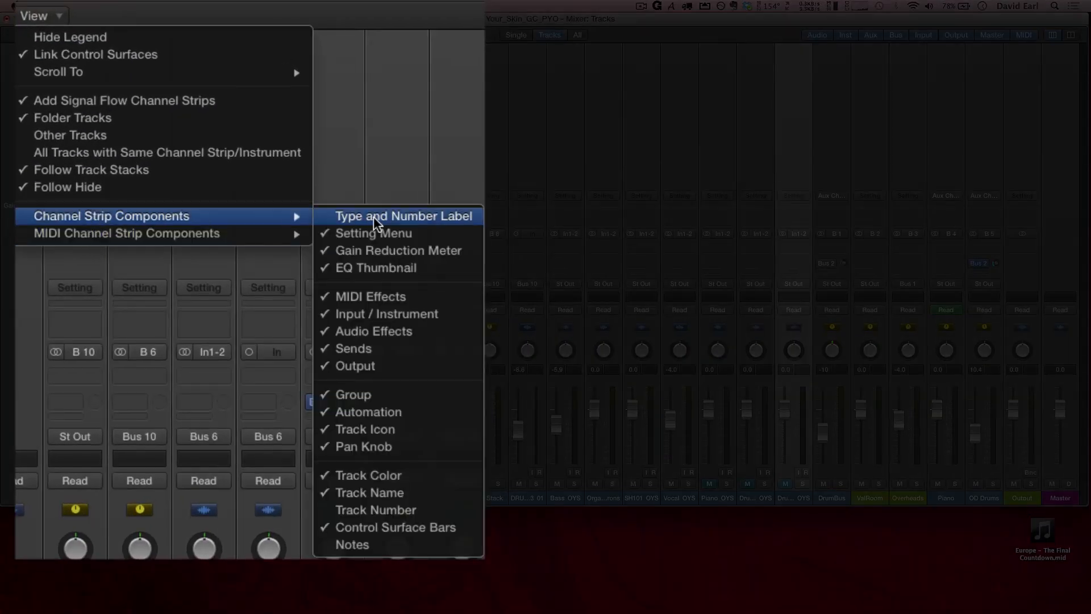
left_click(363, 546)
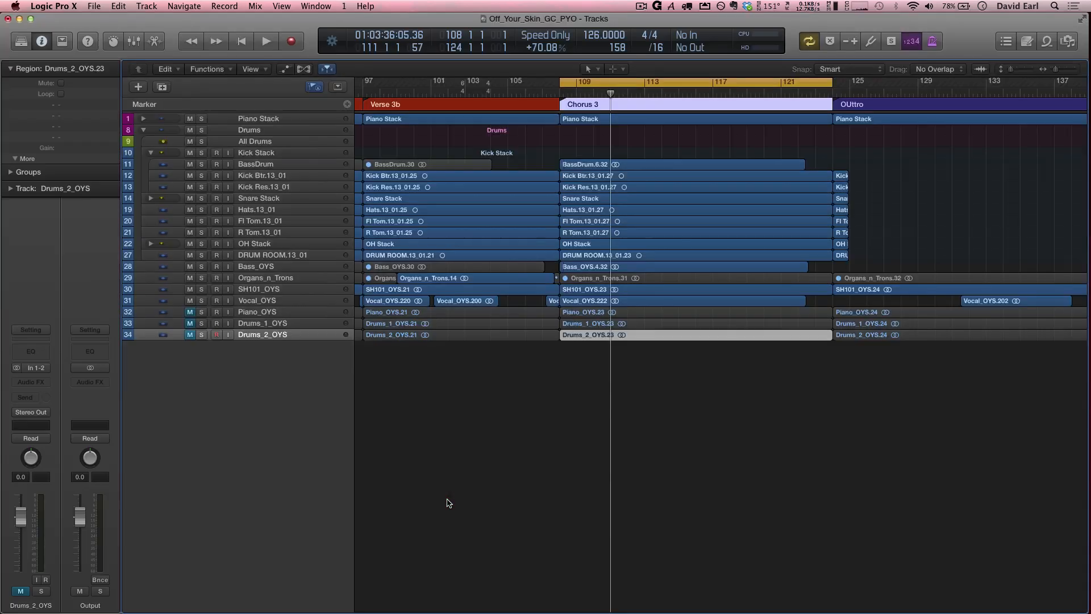
Return to screenset 1, clear the region selection, play Chorus 3 and briefly audition the Bass_OYS track in solo.
key("i")
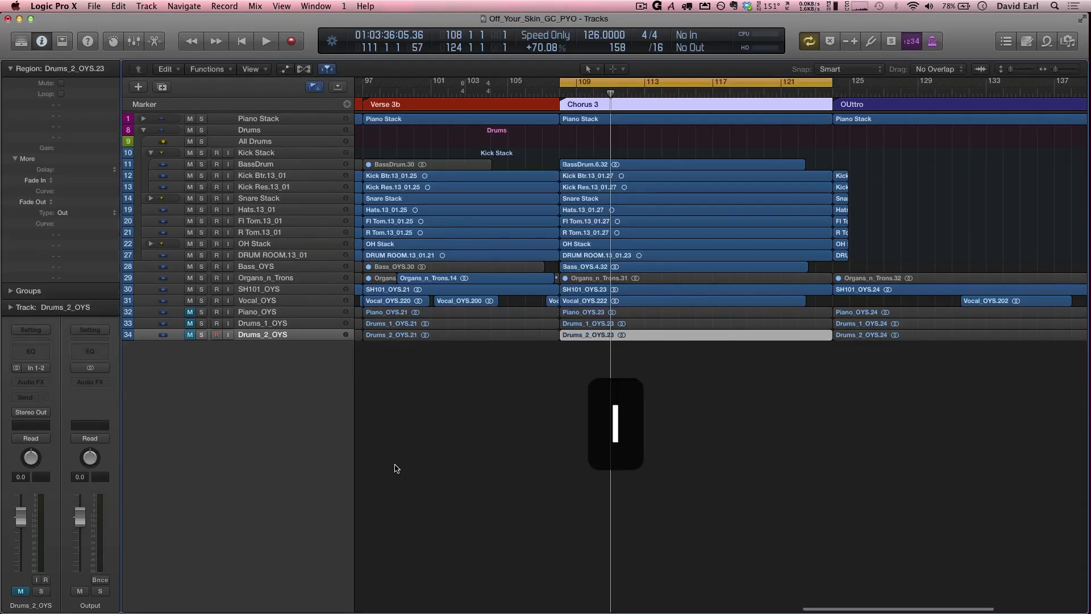
left_click(477, 442)
key("space")
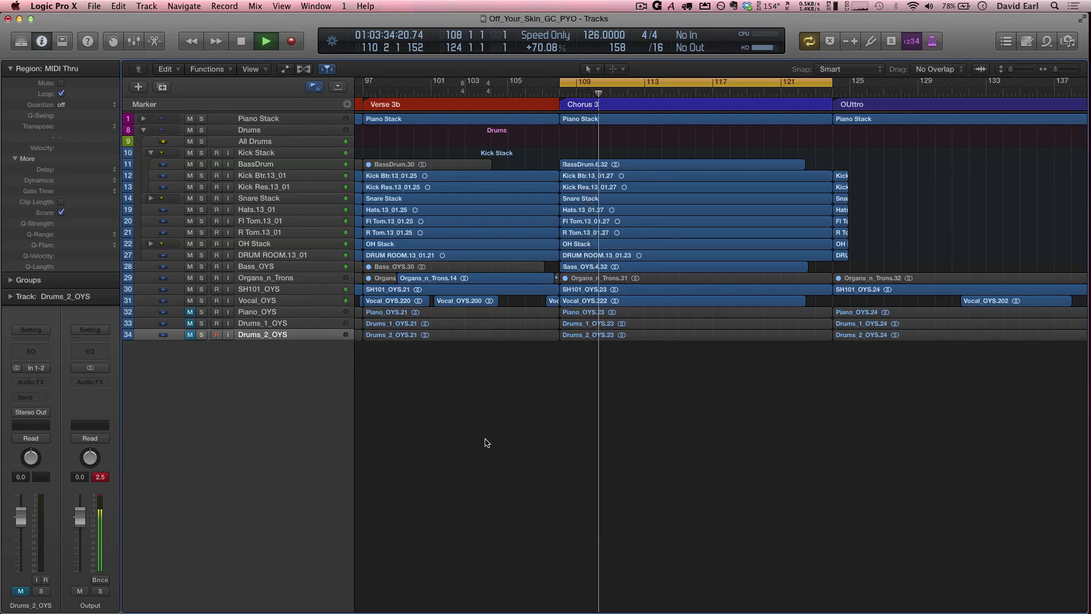
left_click(201, 267)
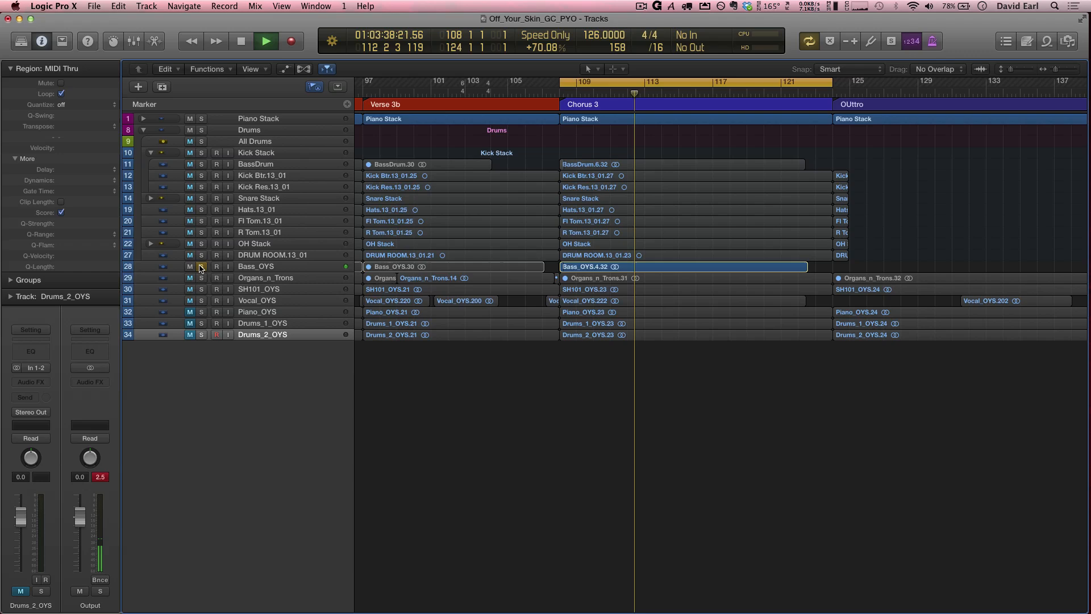
left_click(202, 266)
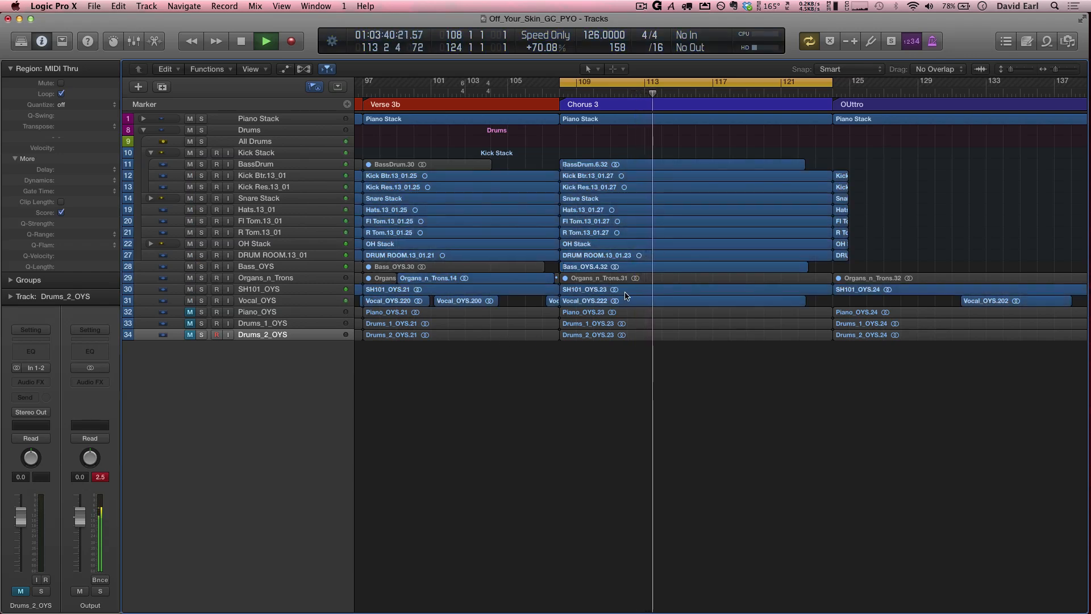
In screenset 2's mixer, select the channels from Kick Stack through DrumBus and lower their faders together by about 5.3 dB.
key("2")
key("super+2")
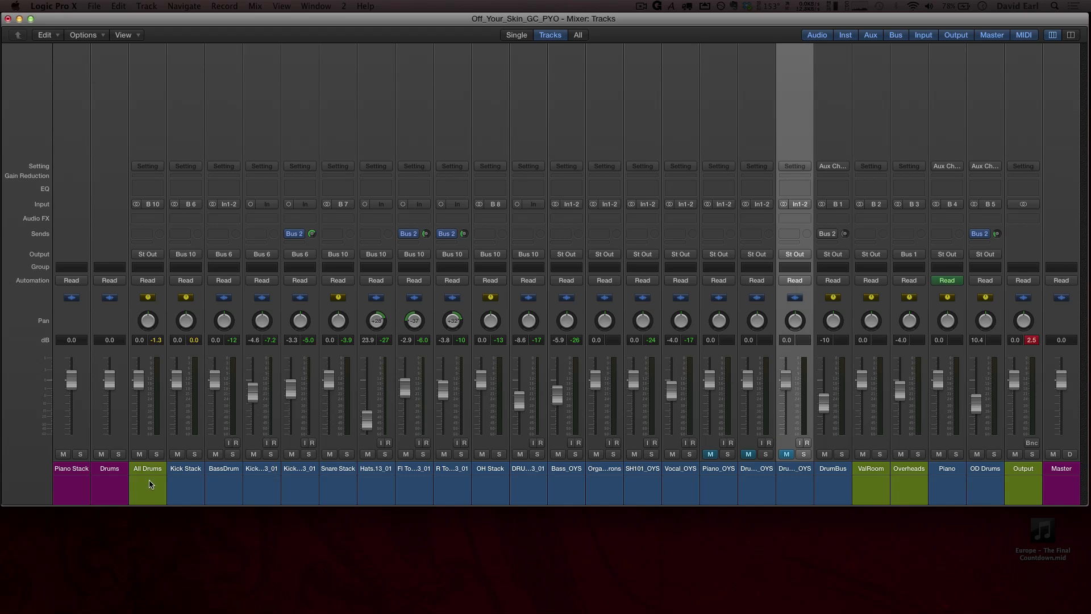
left_click(191, 502)
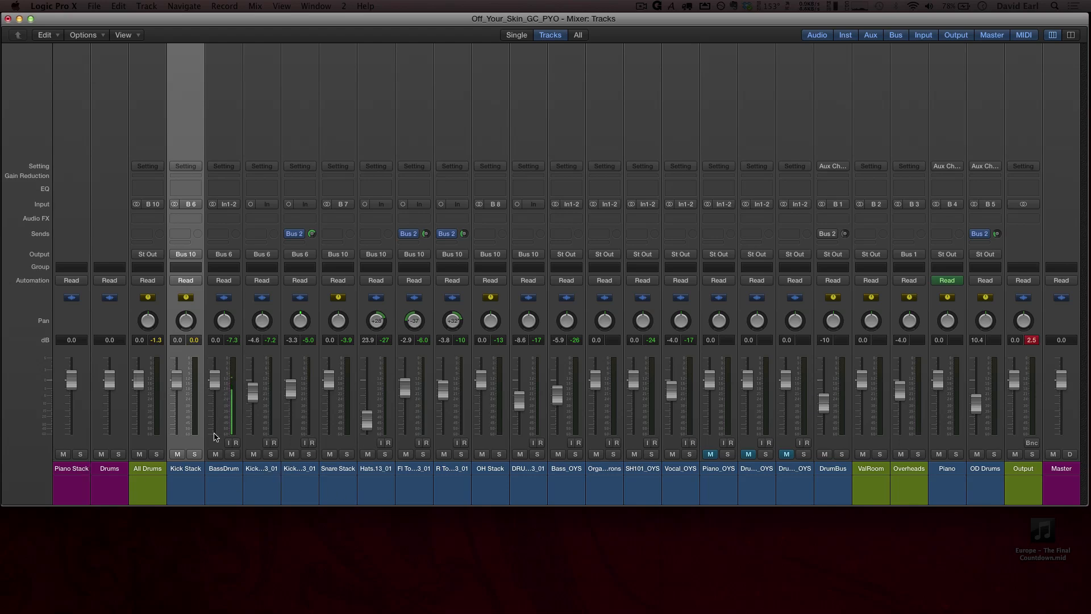
left_click(222, 480)
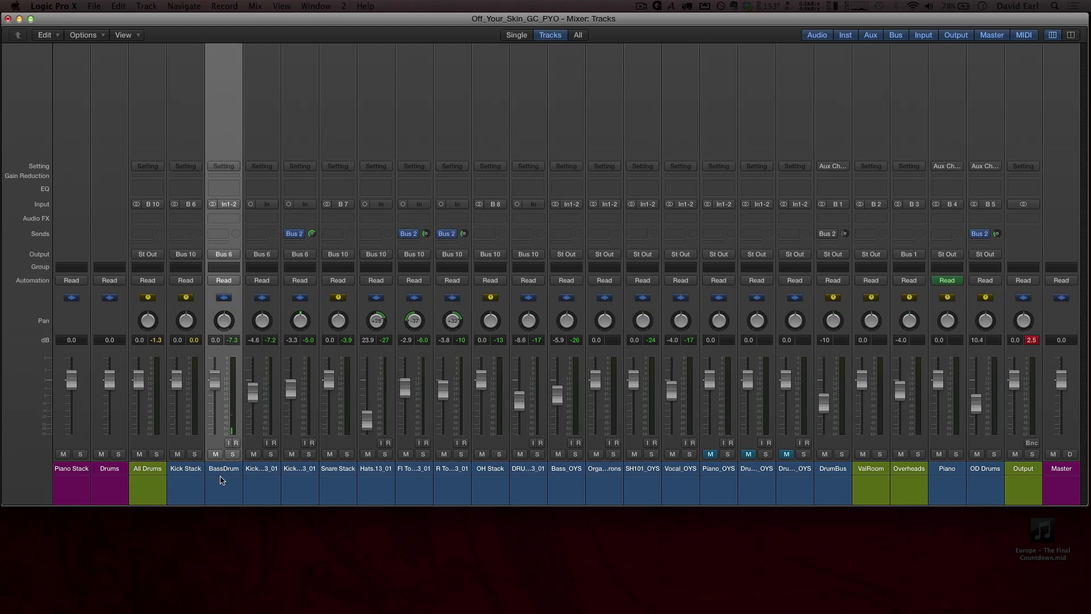
left_click(195, 485)
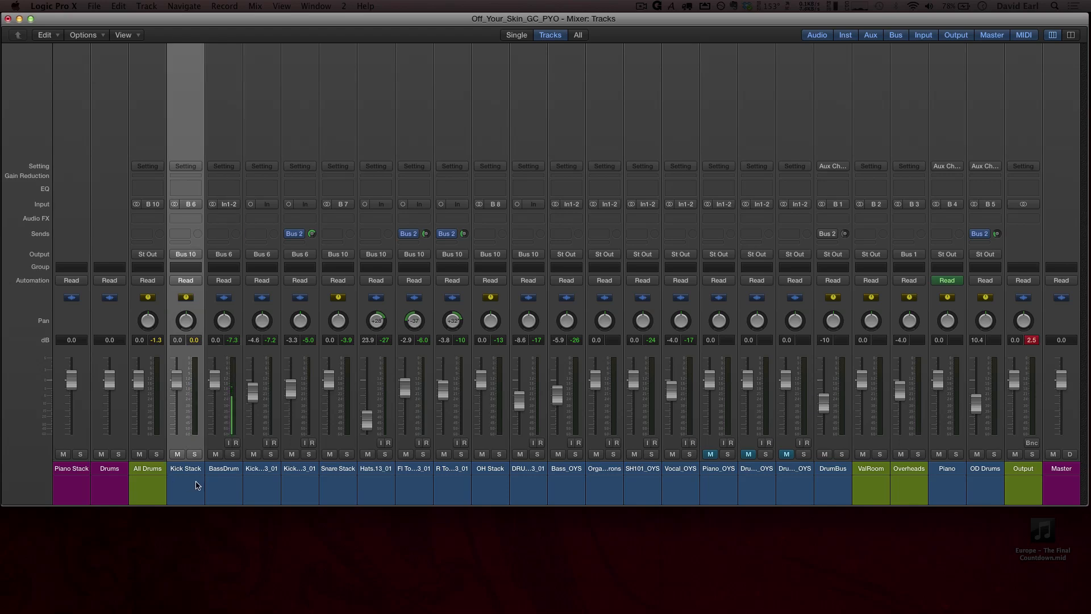
left_click(825, 485, "shift")
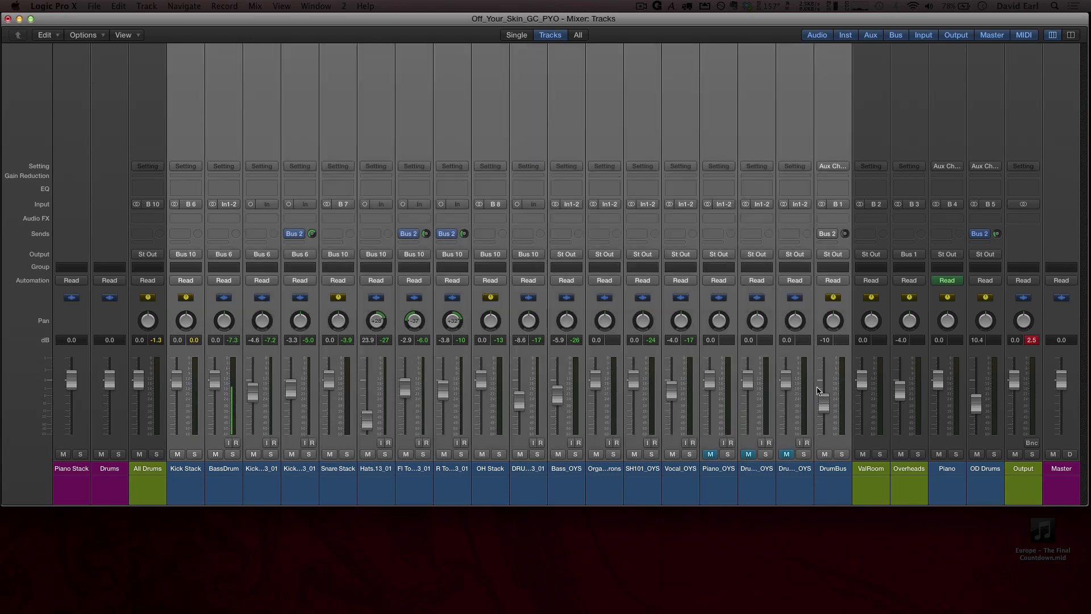
left_click_drag(789, 385, 794, 415)
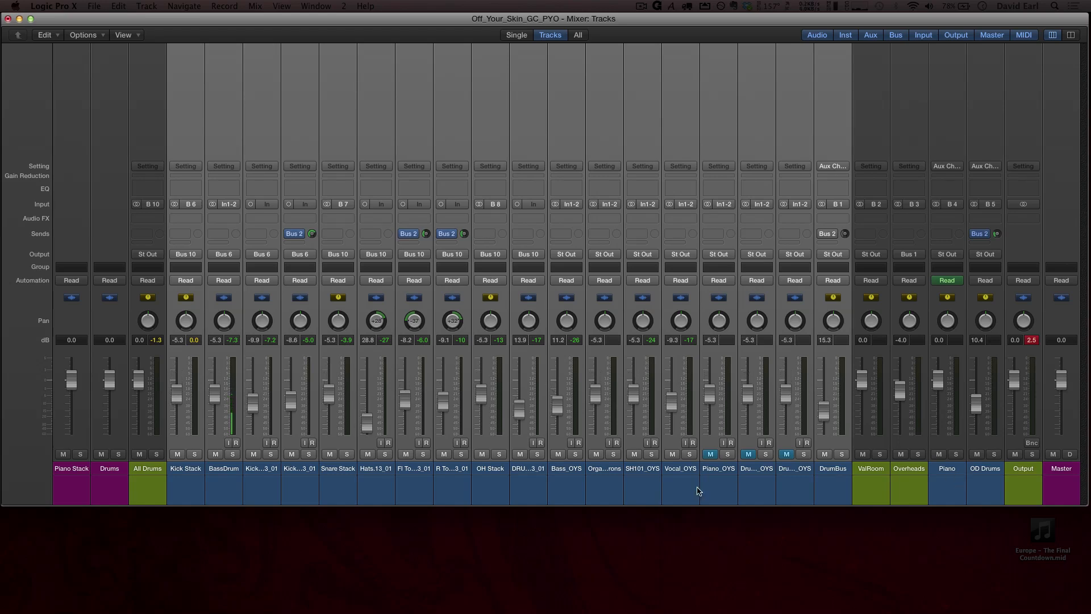
Select only the Output channel, start playback and reset the Vocal_OYS fader to 0.0 dB.
left_click(1014, 330)
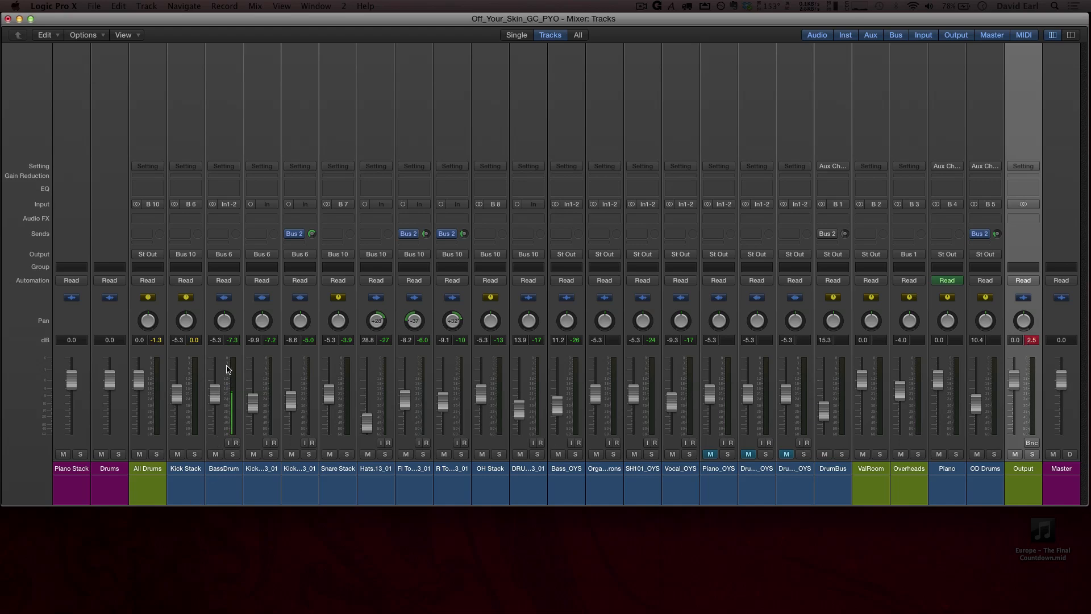
key("space")
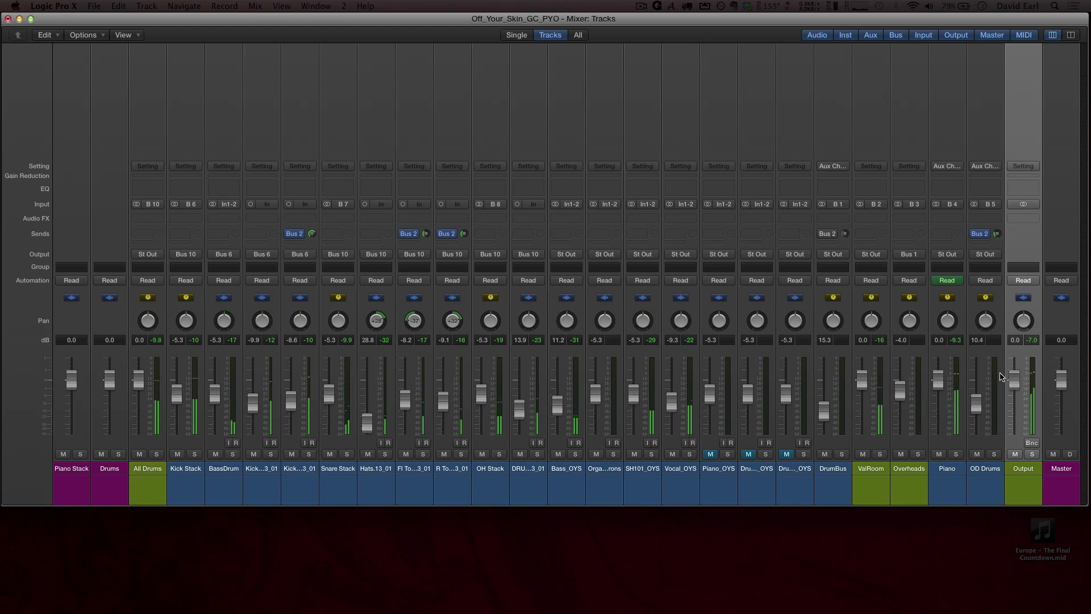
left_click(687, 485)
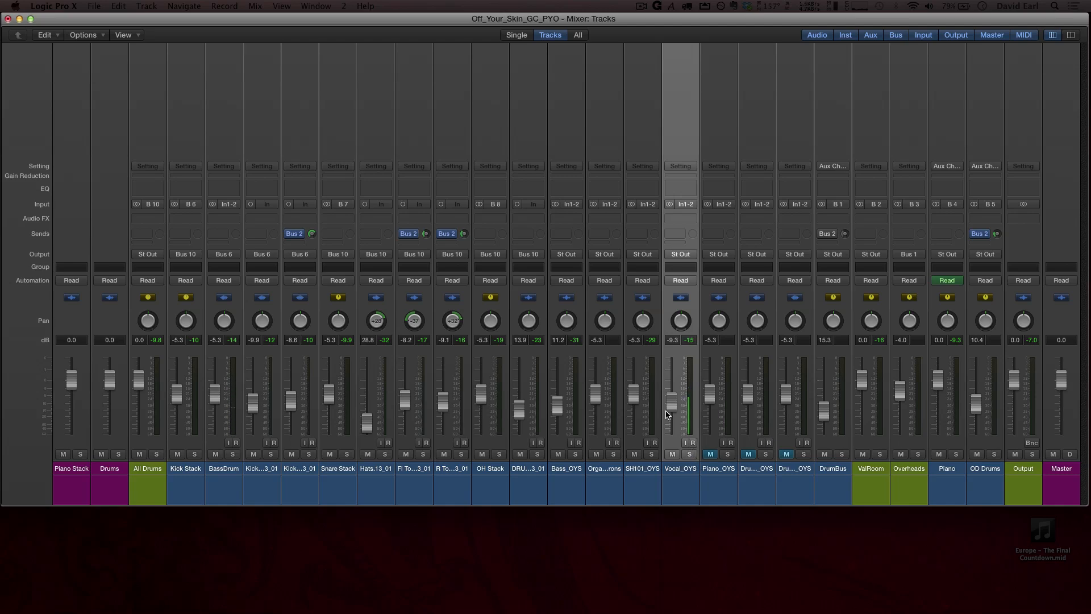
left_click(671, 402, "alt")
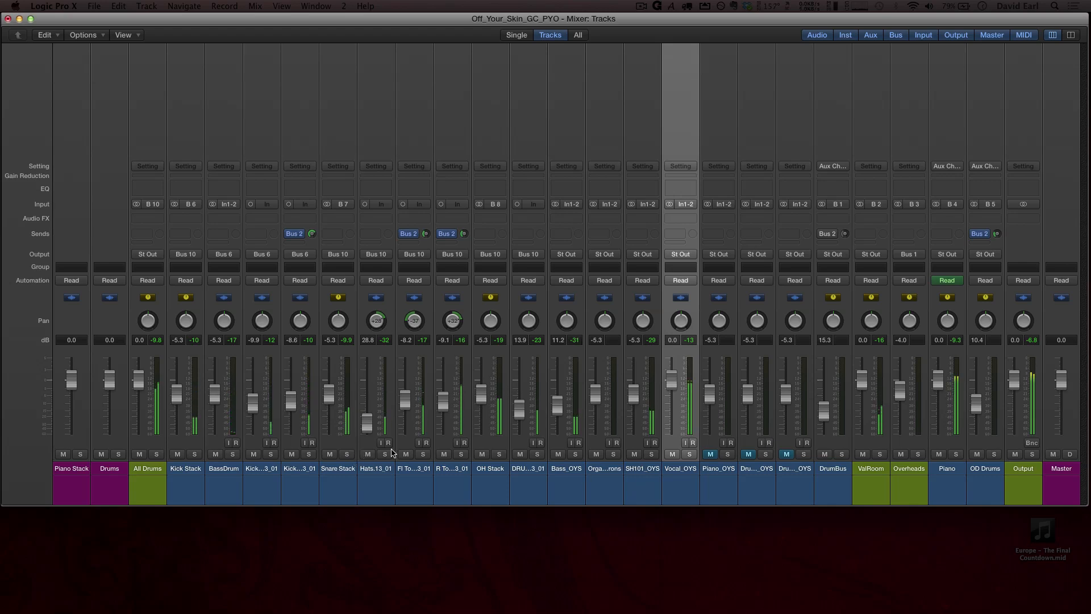
Pull the Piano Stack and Drums faders fully down, and bring the Drums fader back up to -9.6 dB.
left_click_drag(72, 379, 110, 432)
left_click_drag(72, 390, 72, 433)
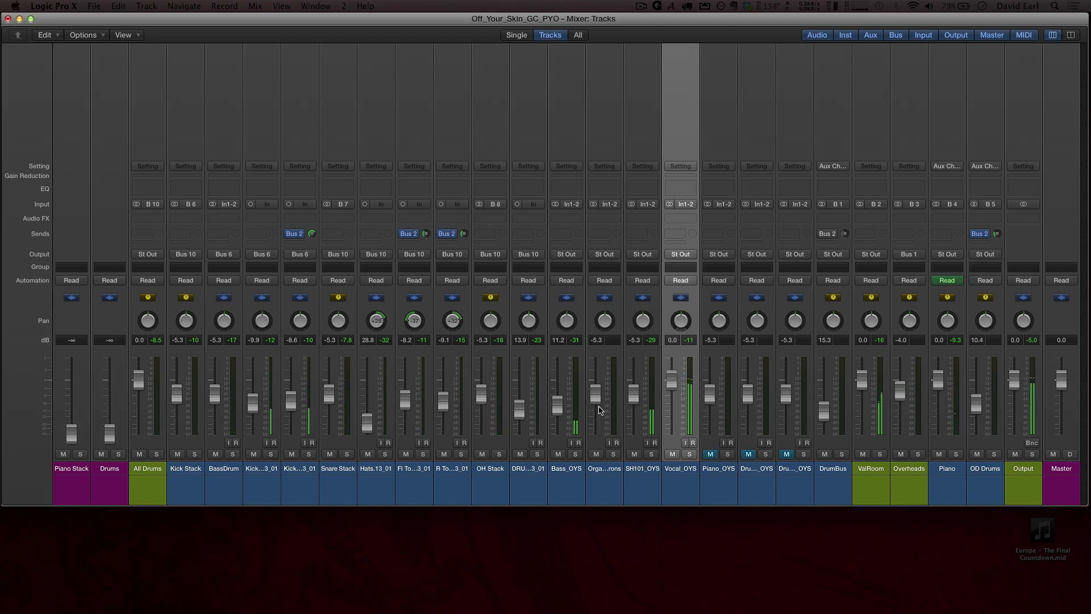
left_click_drag(110, 433, 109, 402)
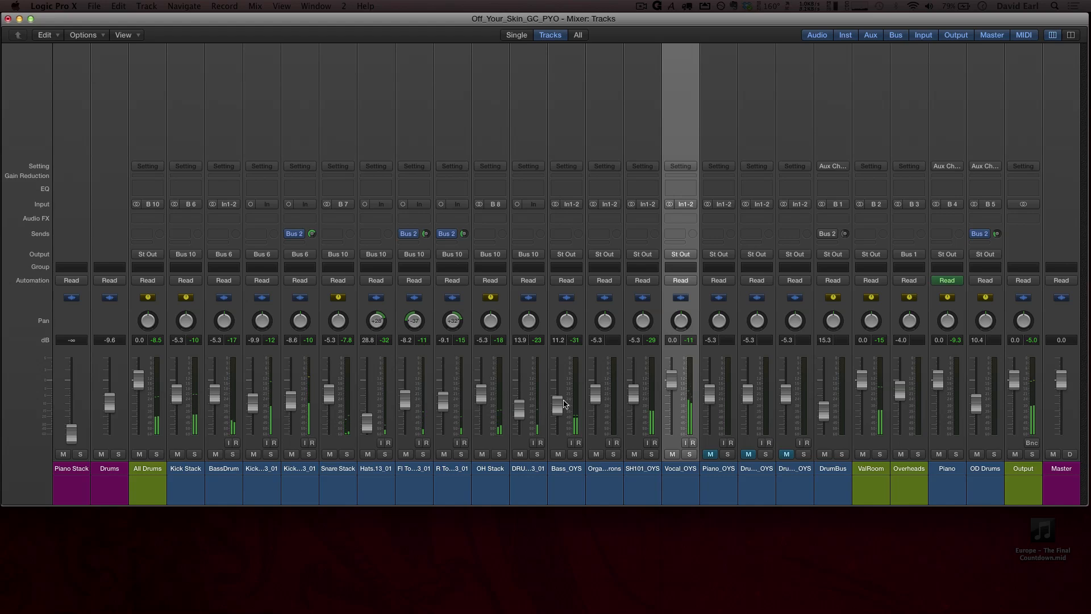
Set the Bass_OYS fader and the Drums stack fader to 0.0 dB.
left_click(563, 405, "alt")
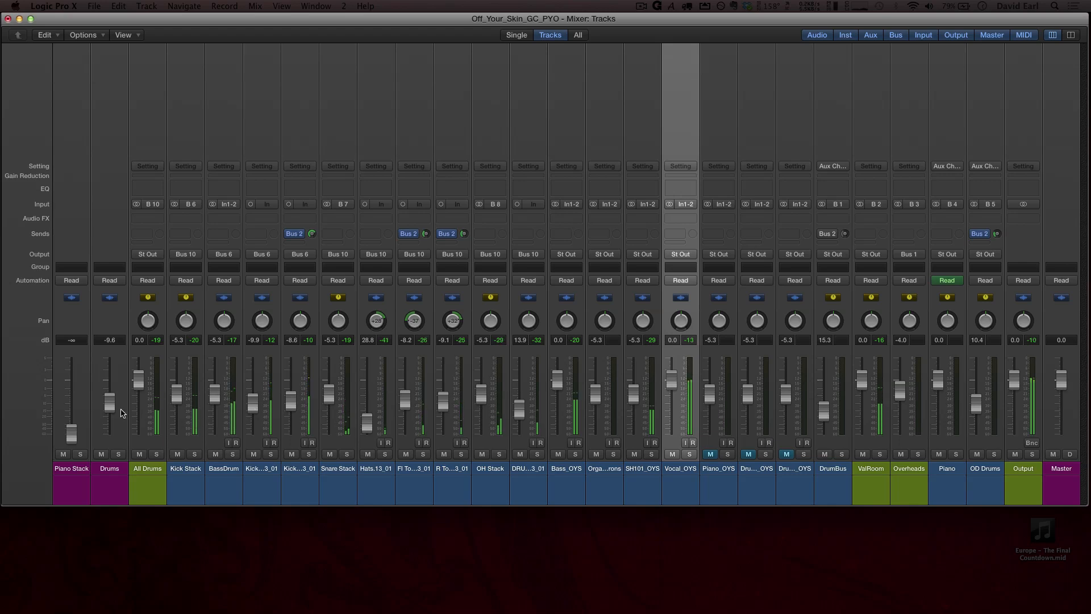
left_click_drag(111, 405, 110, 386)
left_click(118, 382)
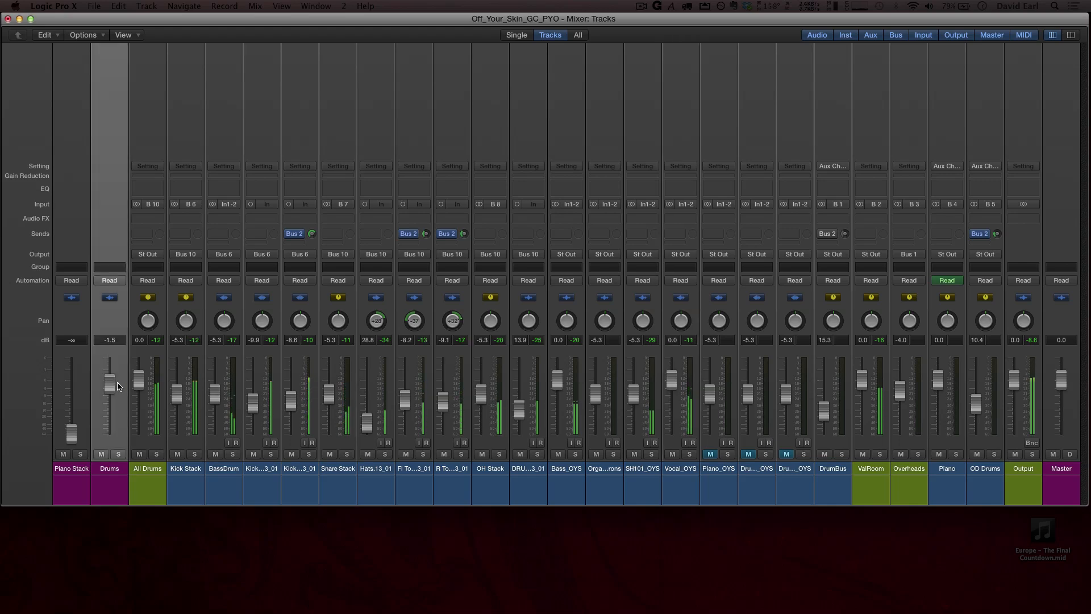
left_click(103, 390, "alt")
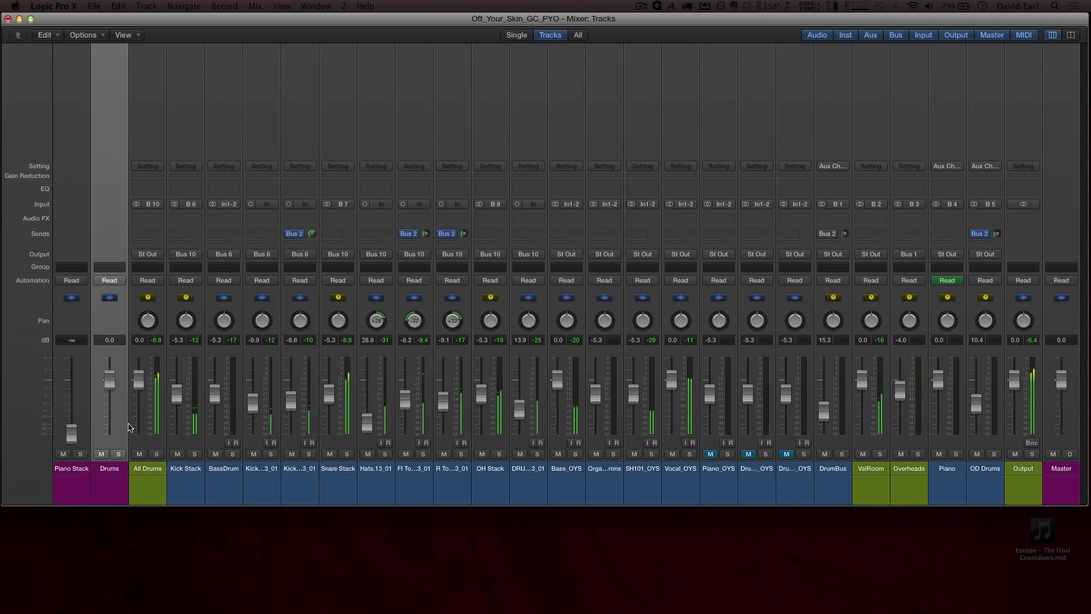
Raise the Piano Stack fader to -6.2 dB and adjust the system listening volume.
left_click_drag(69, 438, 71, 397)
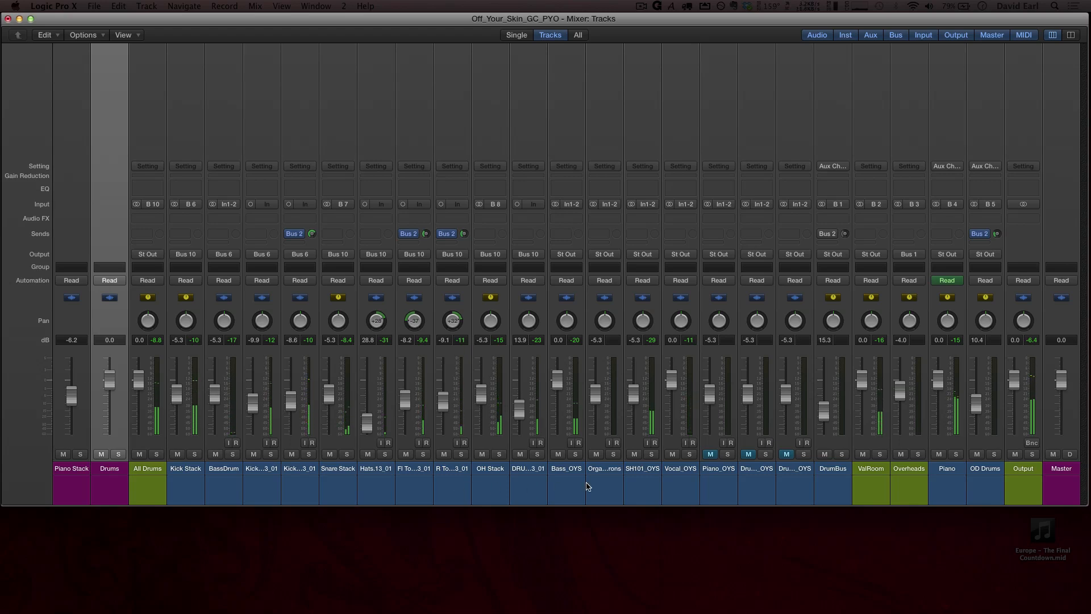
key("XF86AudioLowerVolume")
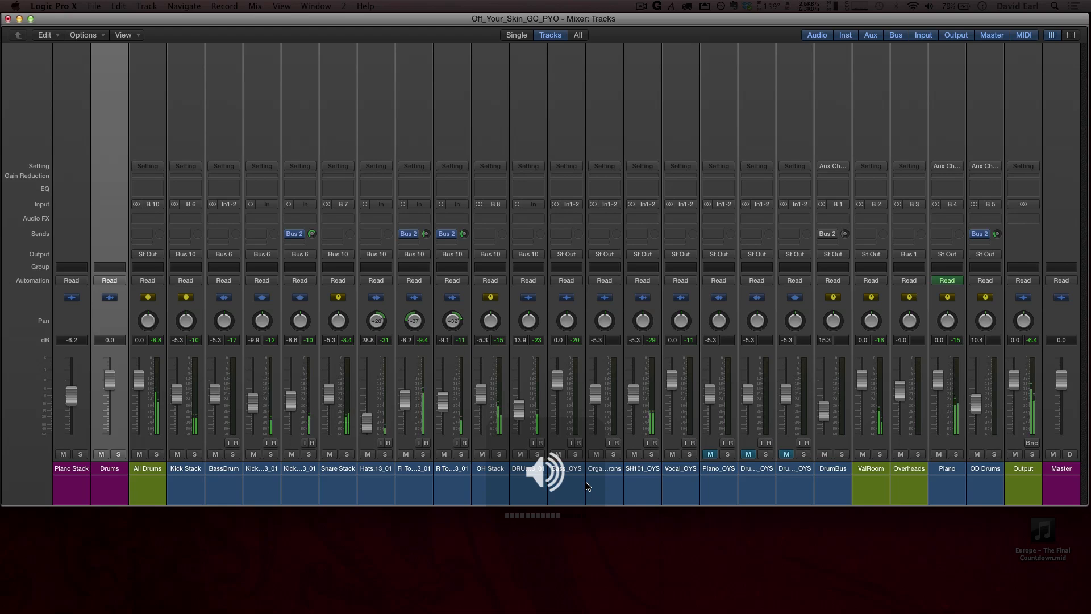
key("XF86AudioRaiseVolume")
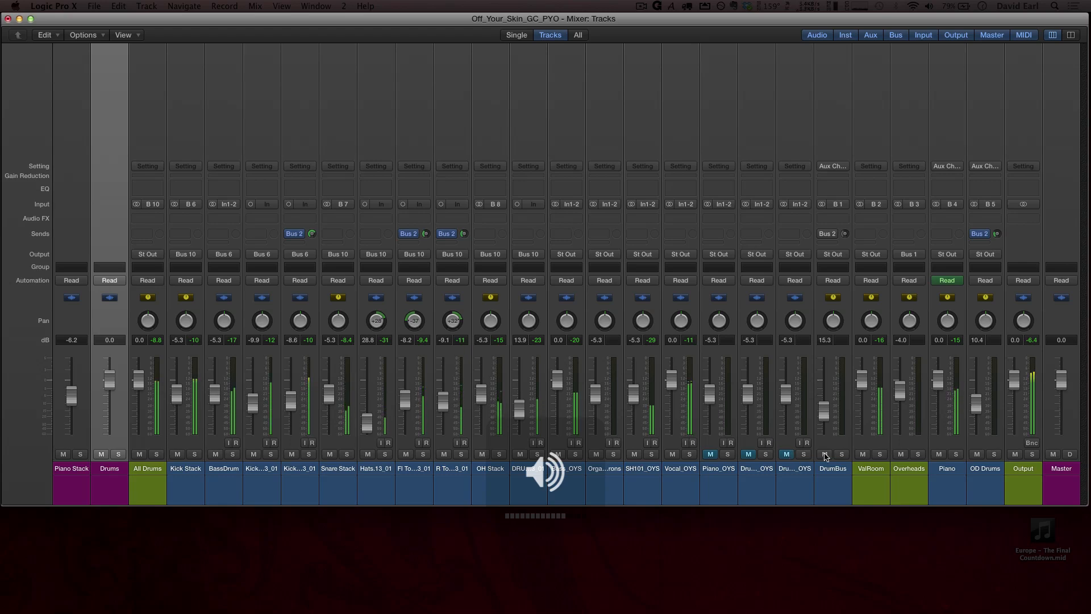
Select the channels from Kick Res.13_01 through OH Stack and remove their Bus 2 sends with No Send.
left_click(297, 487)
left_click_drag(471, 488, 475, 489)
left_click(410, 234)
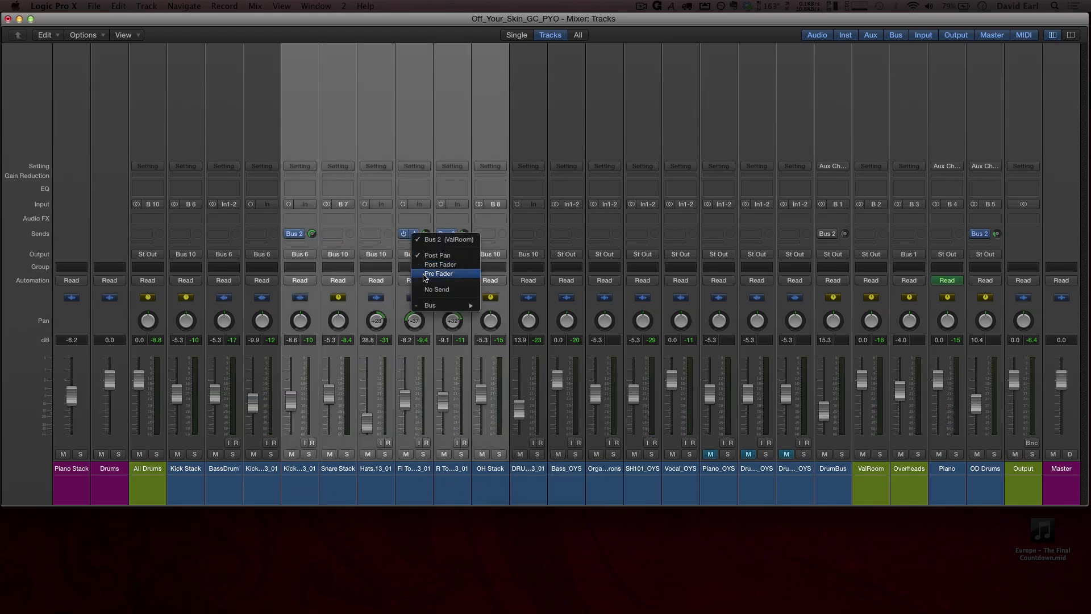
left_click(437, 289)
left_click(294, 495)
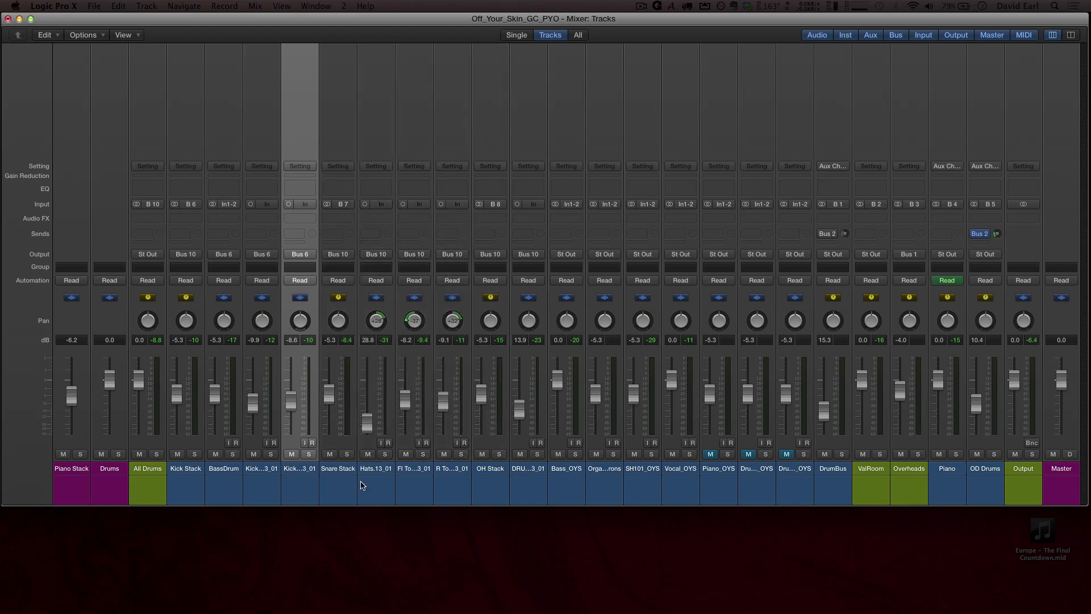
Select BassDrum and both kick mic channels beside it and color them dark brown.
left_click(192, 494)
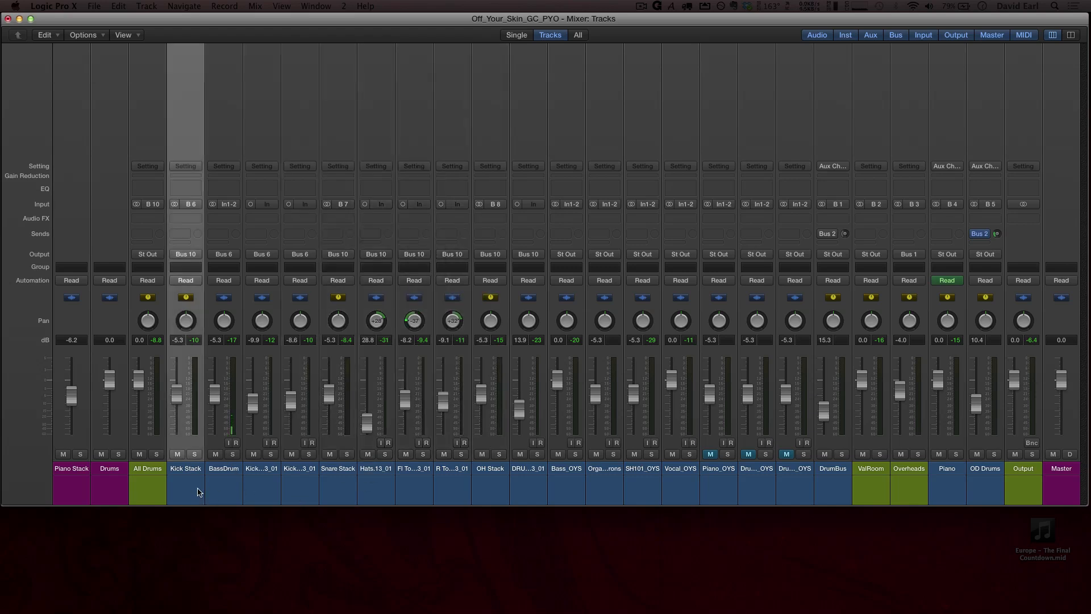
left_click(262, 487)
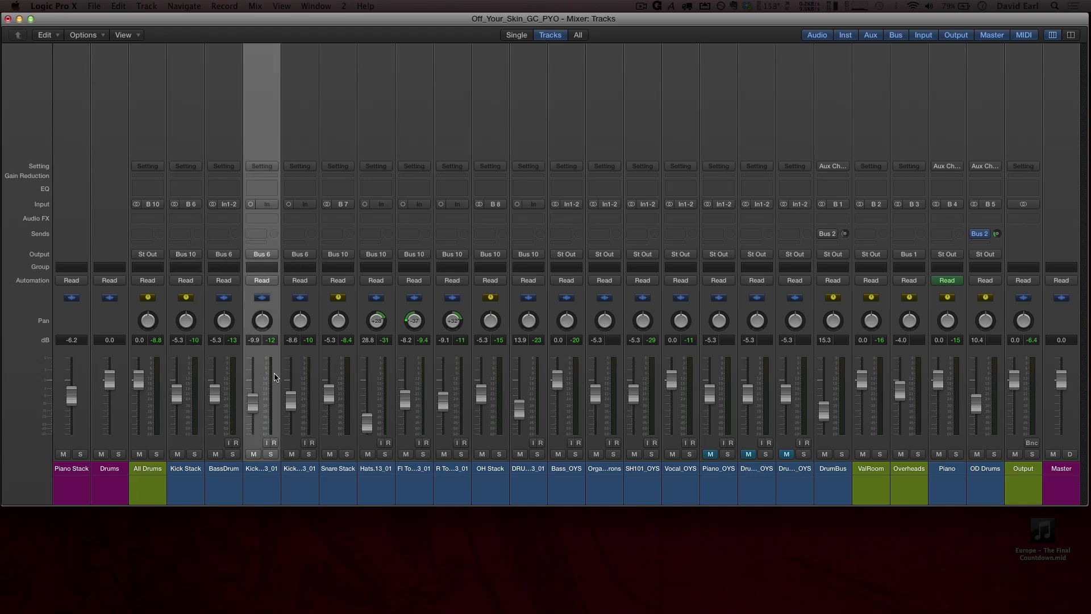
left_click(241, 483)
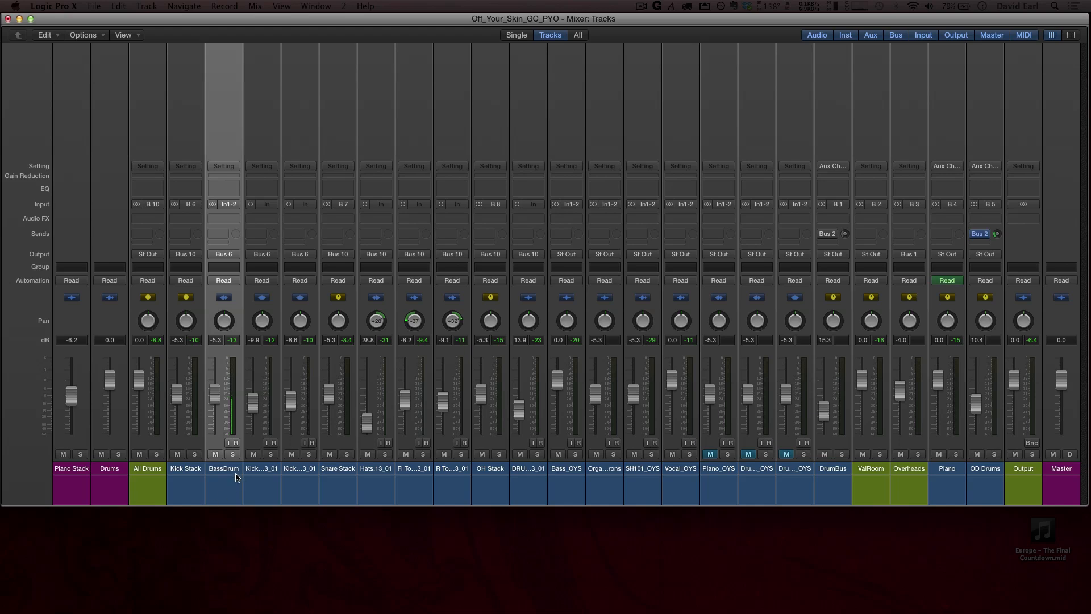
left_click(299, 484, "shift")
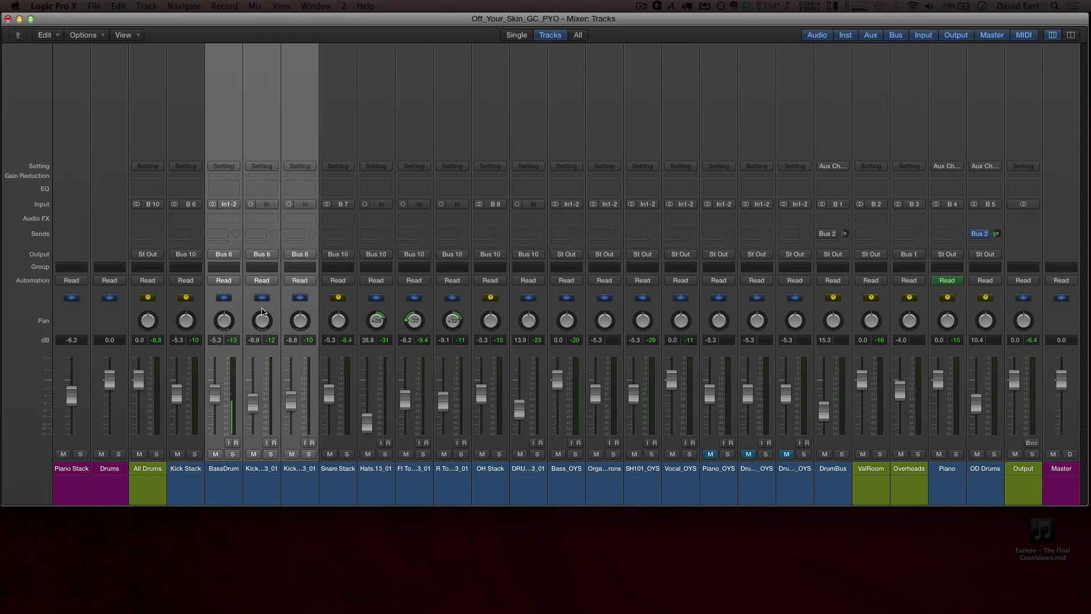
key("alt+c")
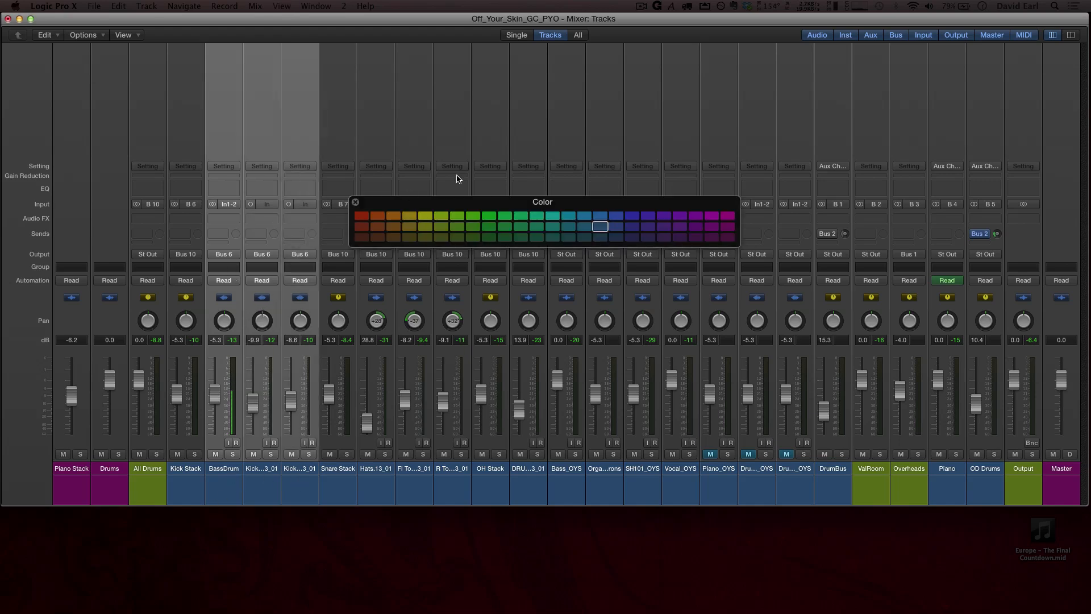
left_click(377, 237)
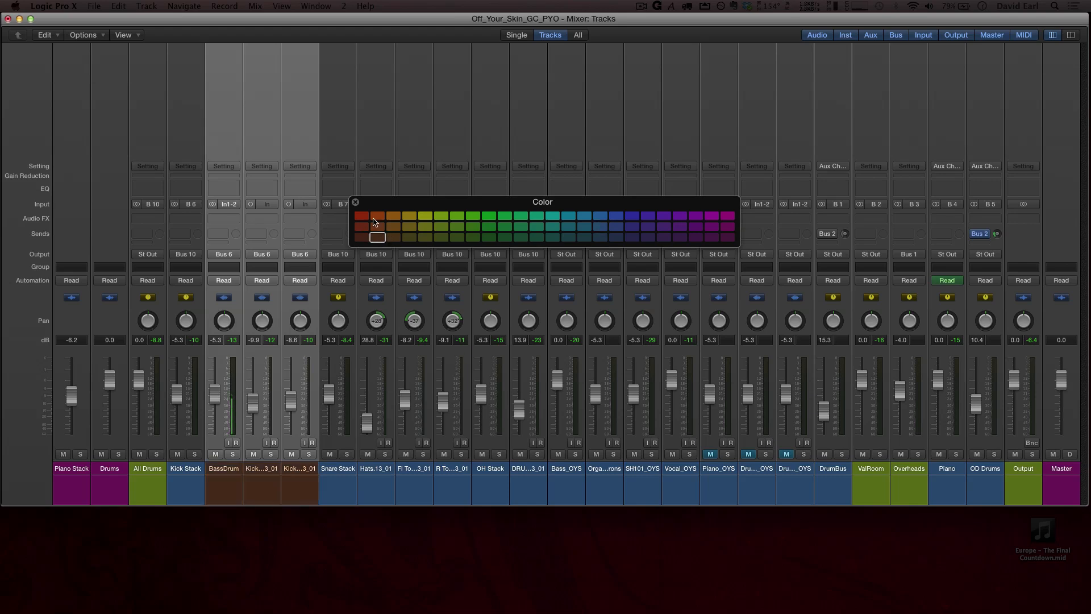
Color the Kick Stack channel the same medium magenta as the Drums and Piano Stack channels.
left_click(182, 495)
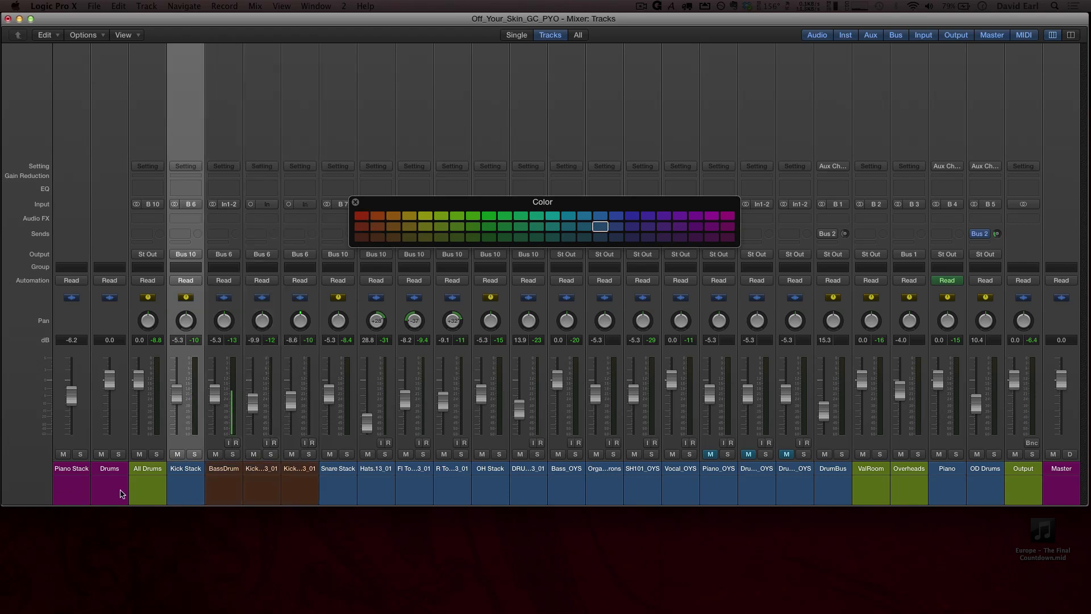
left_click(727, 215)
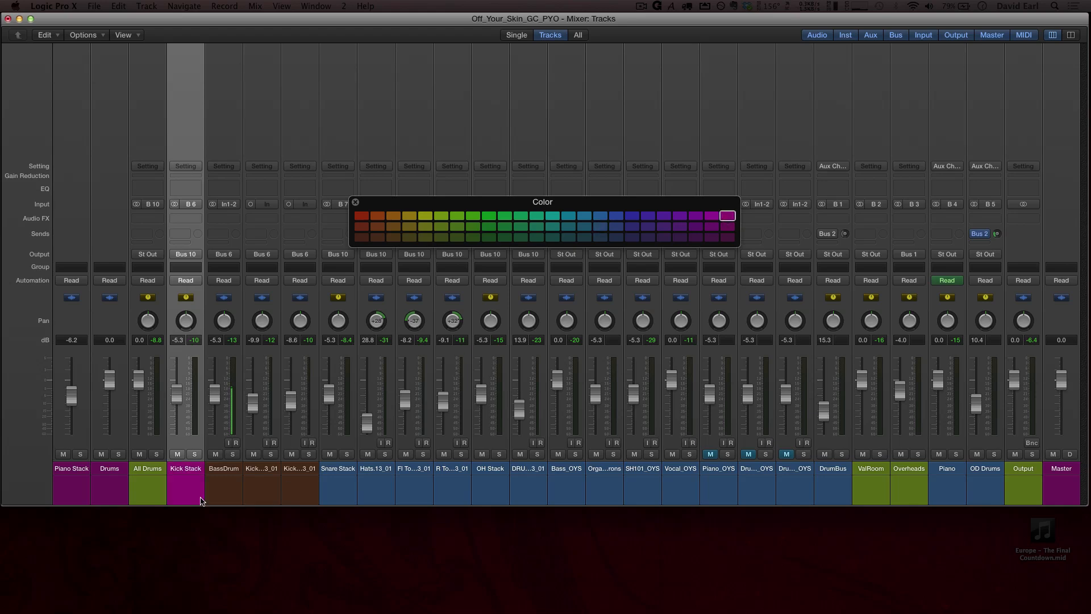
left_click(727, 227)
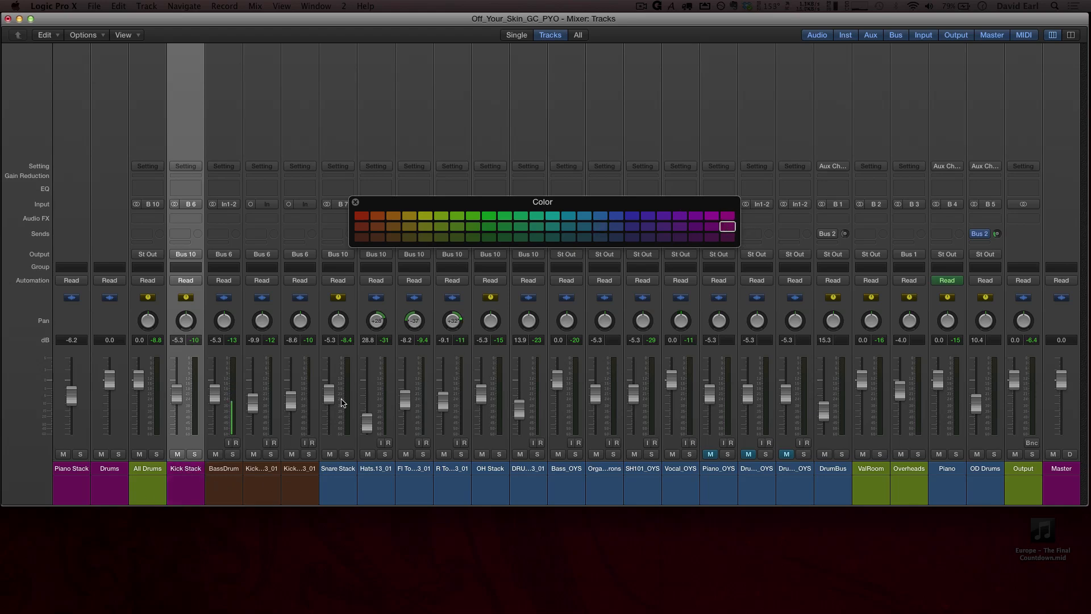
Select the range from Drums to Kick Stack, and also select just Drums and Kick Stack without All Drums between them.
left_click(112, 470)
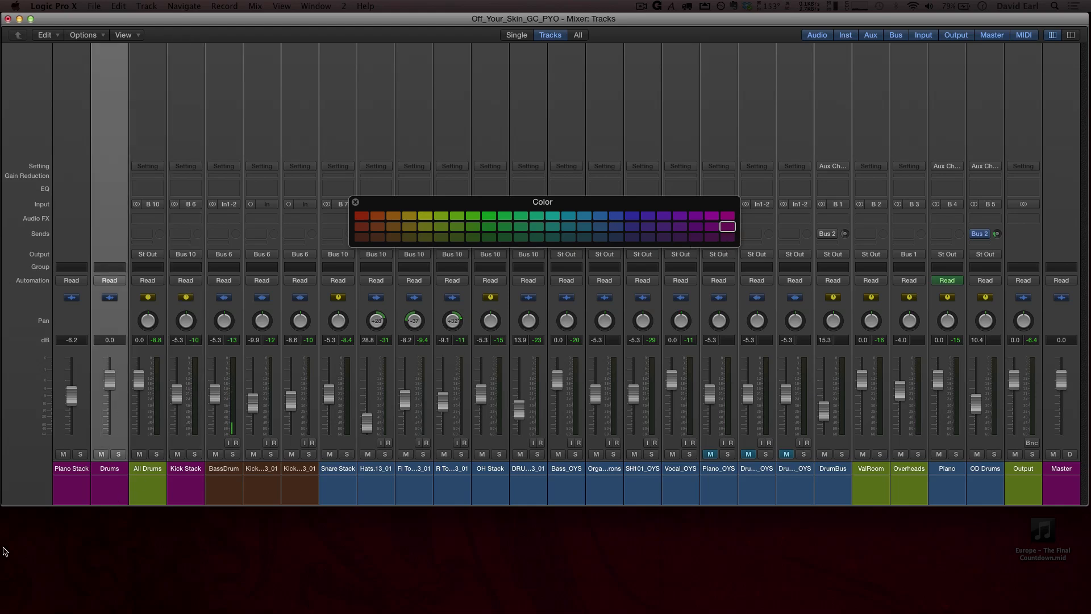
left_click(200, 494, "shift")
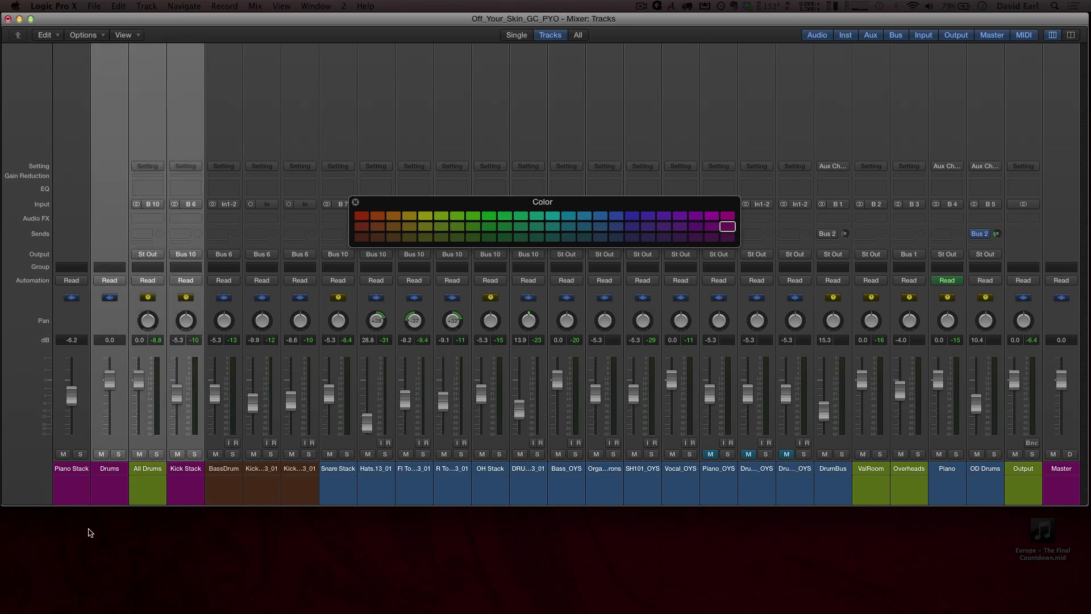
left_click(109, 494)
left_click(183, 484, "super")
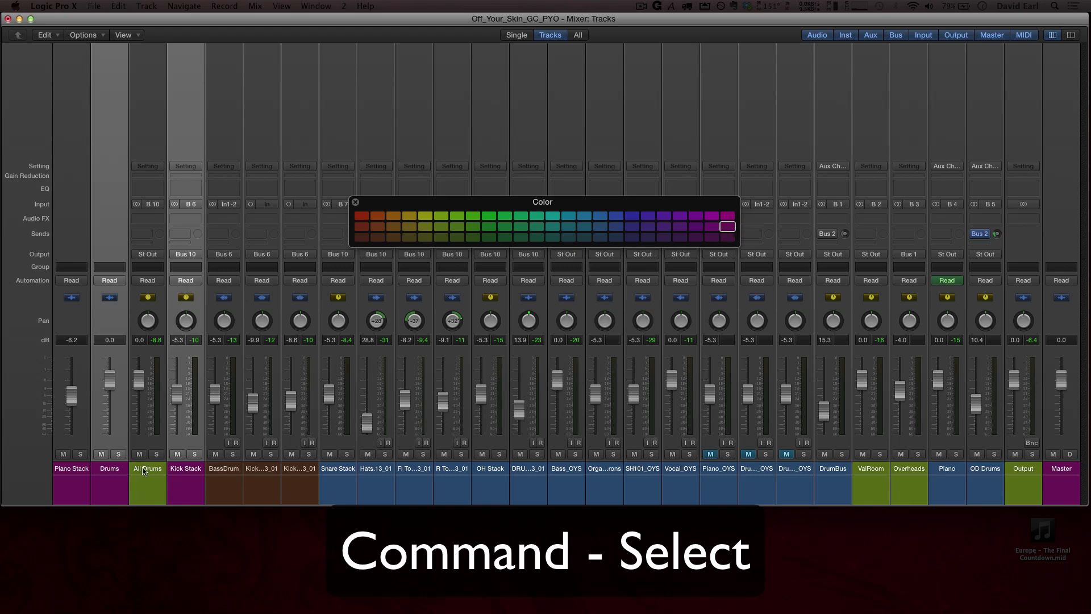
left_click(192, 492)
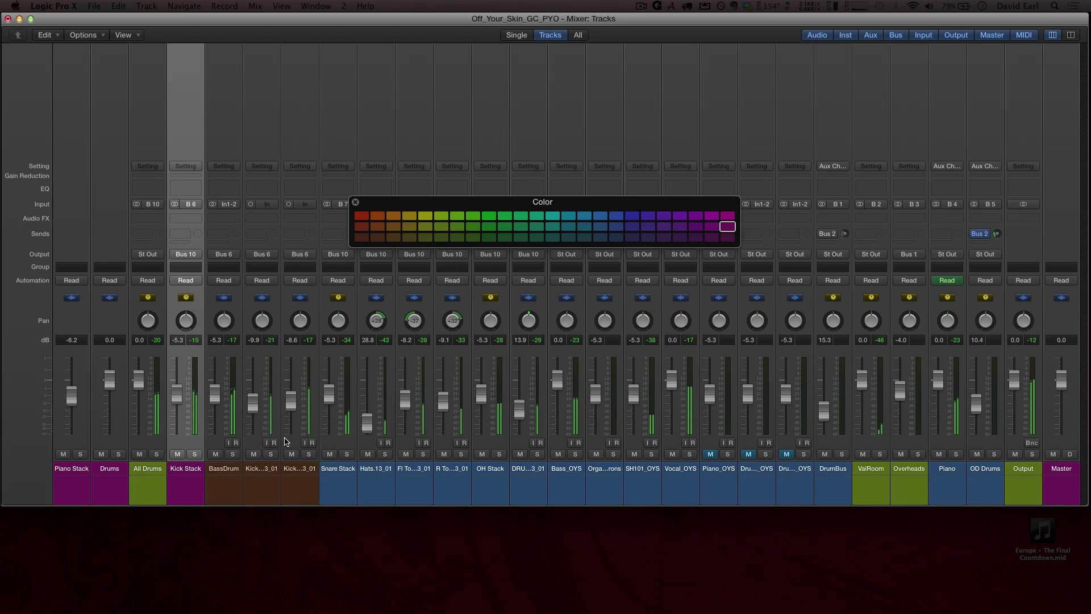
Move the color palette aside, expand the Snare Stack and OH Stack in screenset 1, and return to the mixer in screenset 2.
left_click(346, 489)
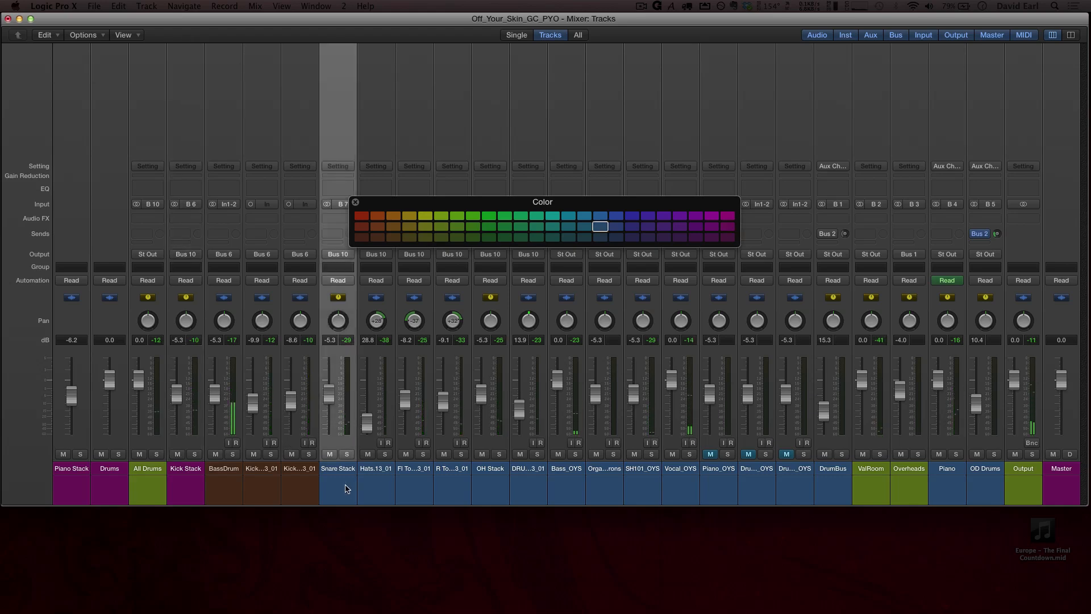
left_click_drag(432, 201, 580, 161)
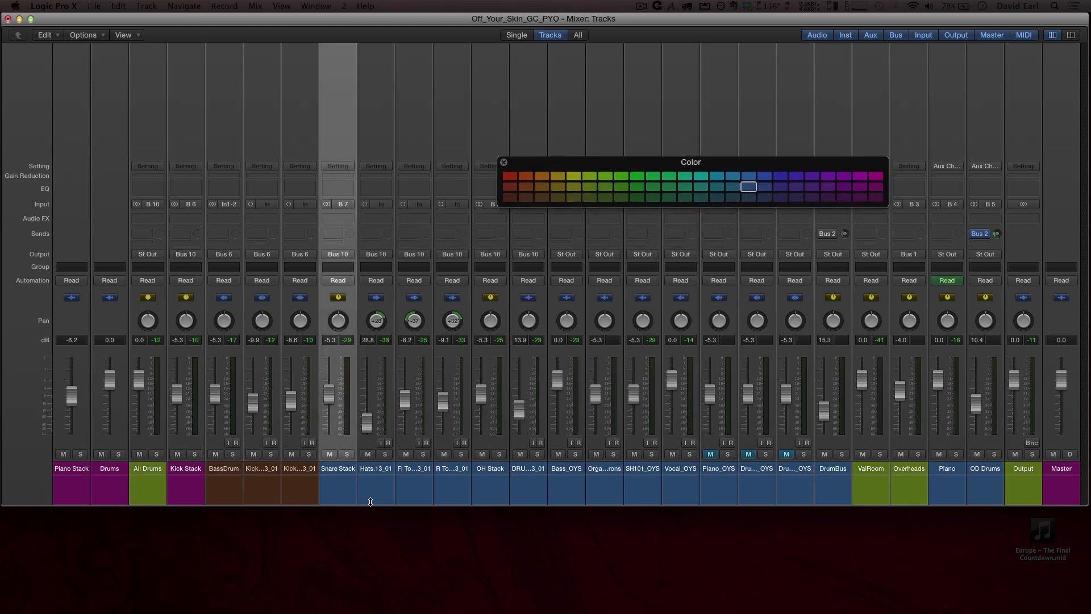
key("1")
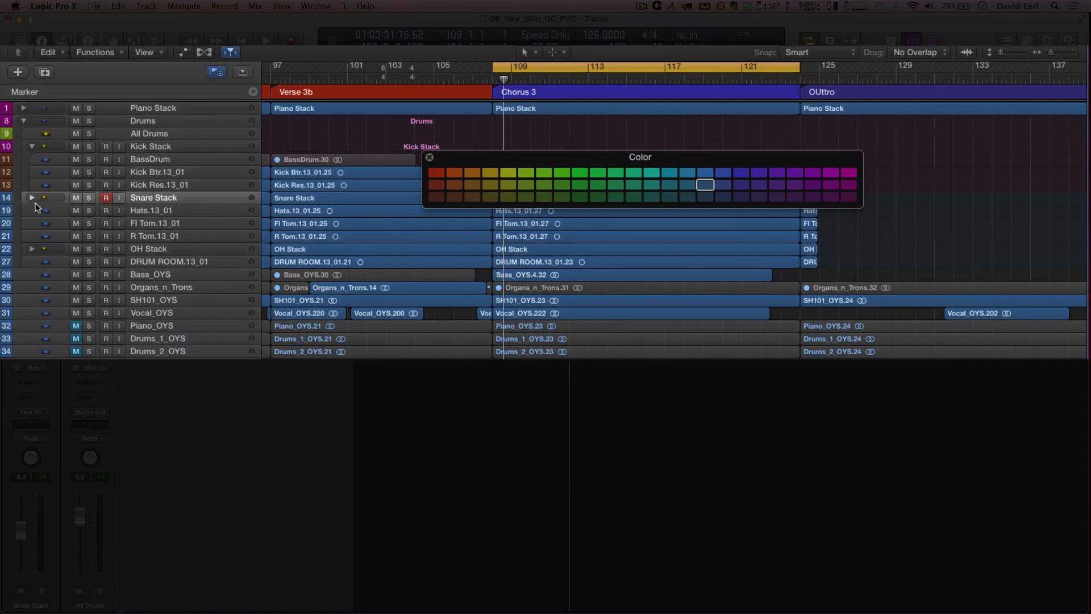
left_click(32, 198)
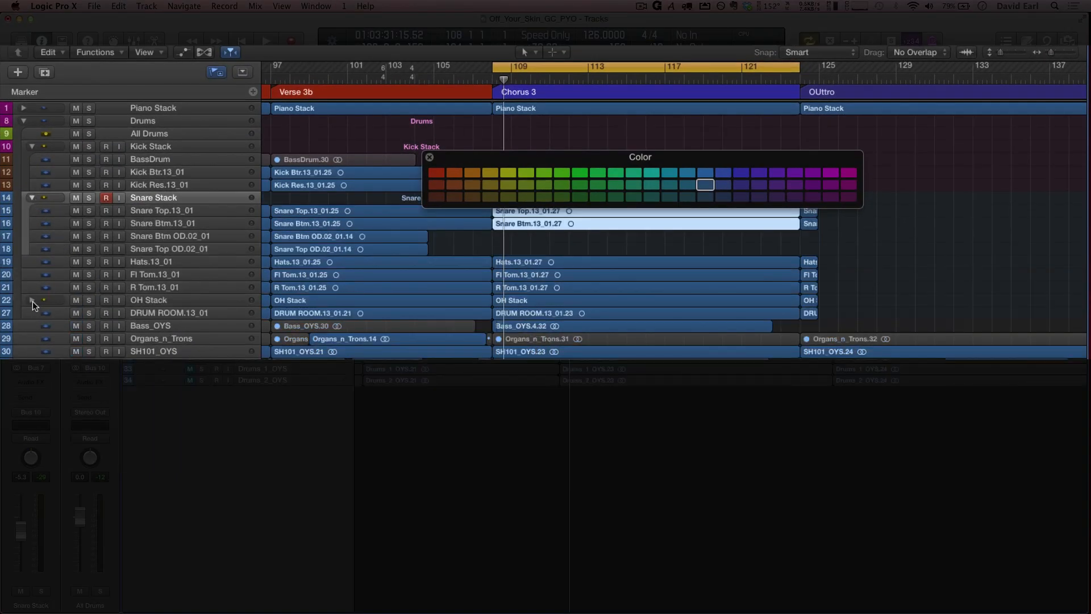
left_click(30, 299)
key("2")
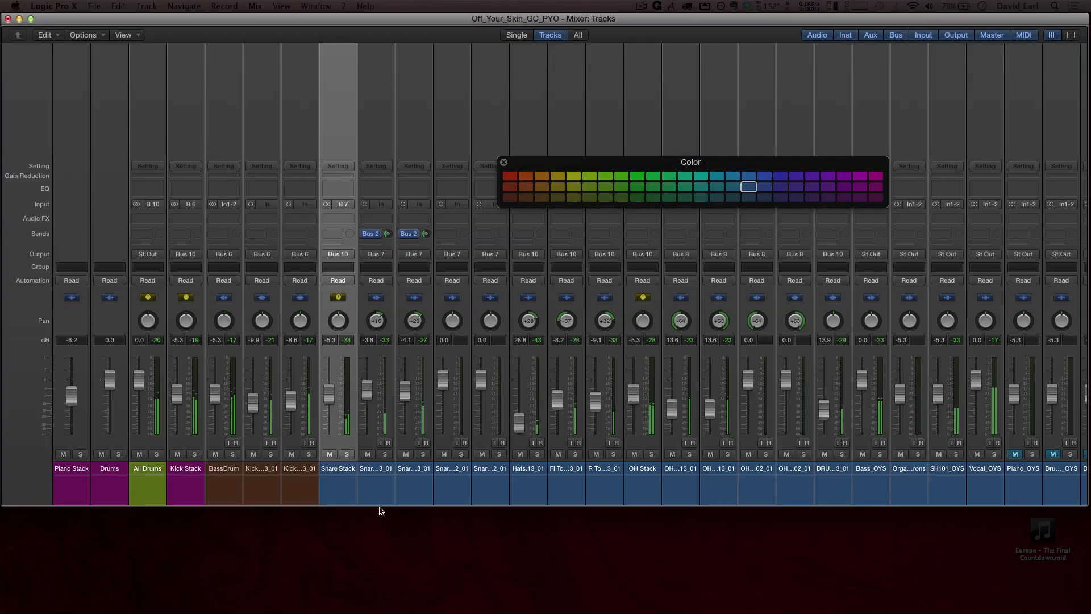
Color the four snare mic channels bright red and the Snare Stack channel medium magenta like the other stacks.
left_click(378, 502)
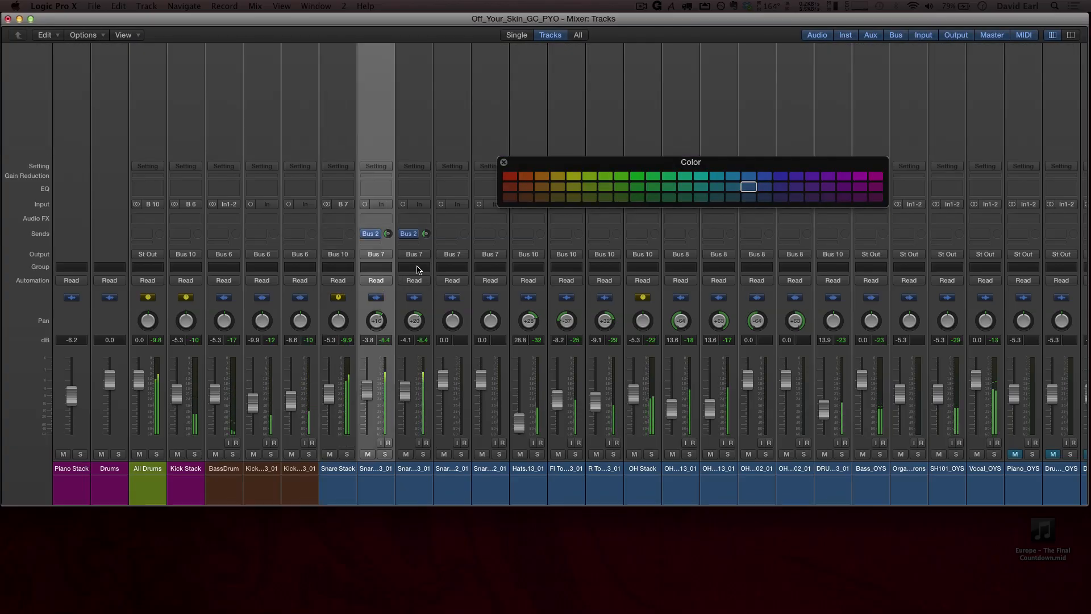
left_click(496, 491, "shift")
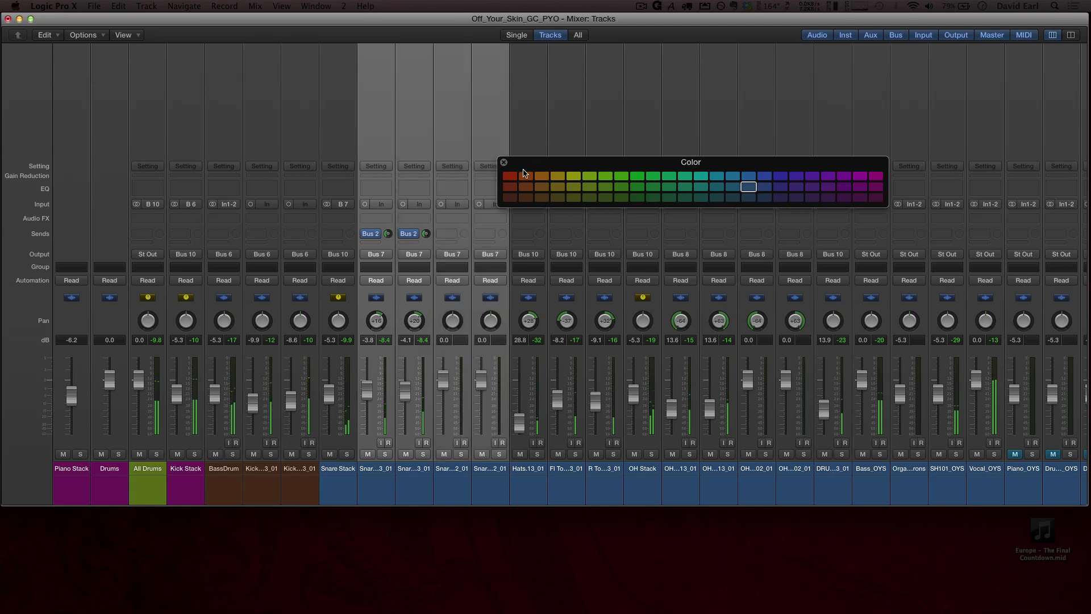
left_click(510, 175)
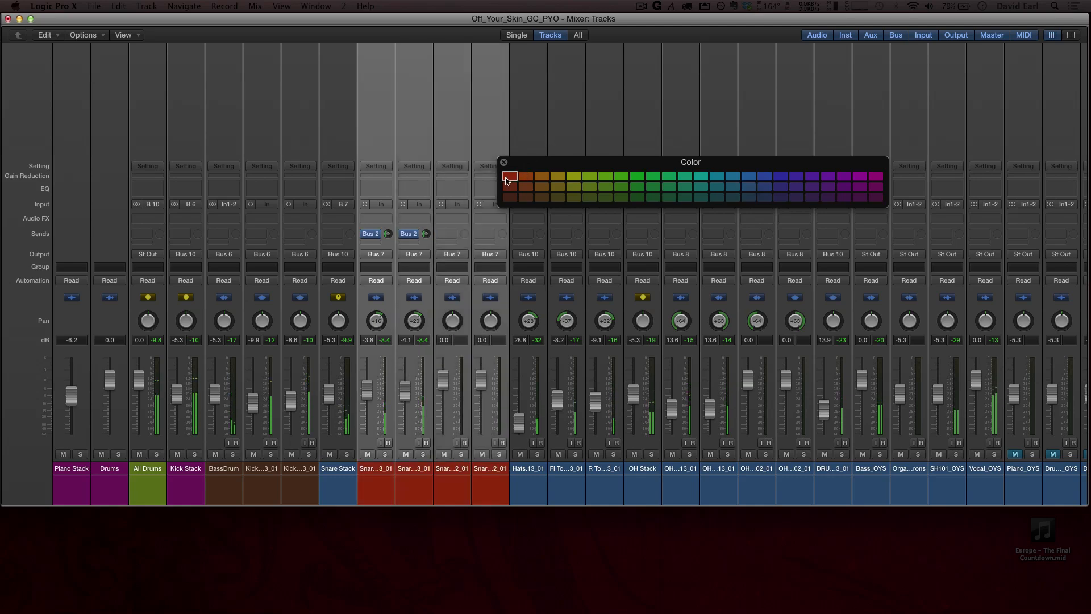
left_click(349, 483)
left_click(875, 187)
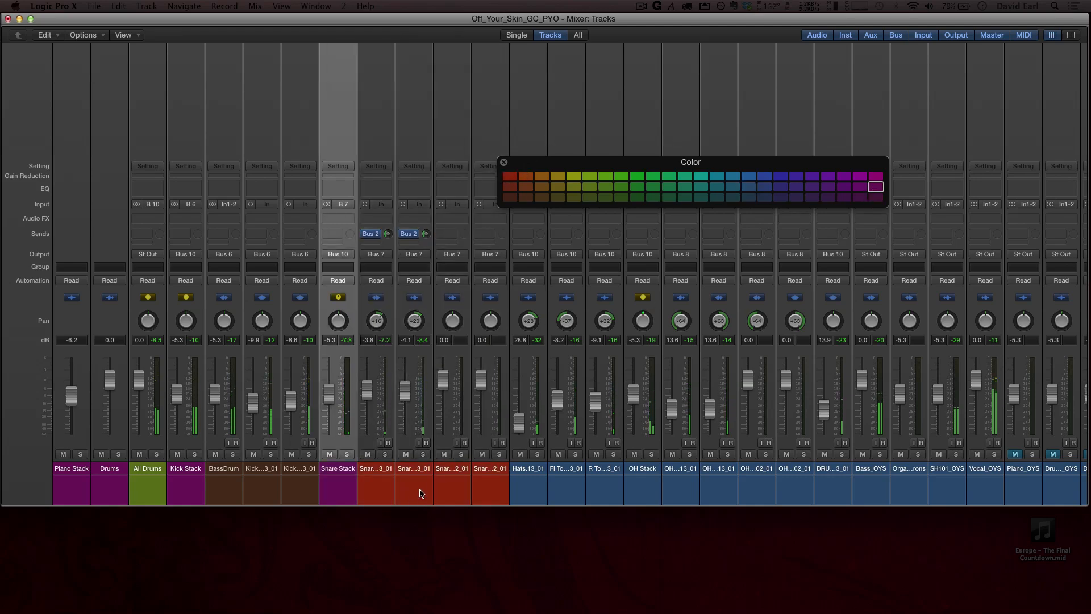
Color the Hats.13_01 channel, the OH Stack and its four overhead channels bright yellow.
left_click(518, 483)
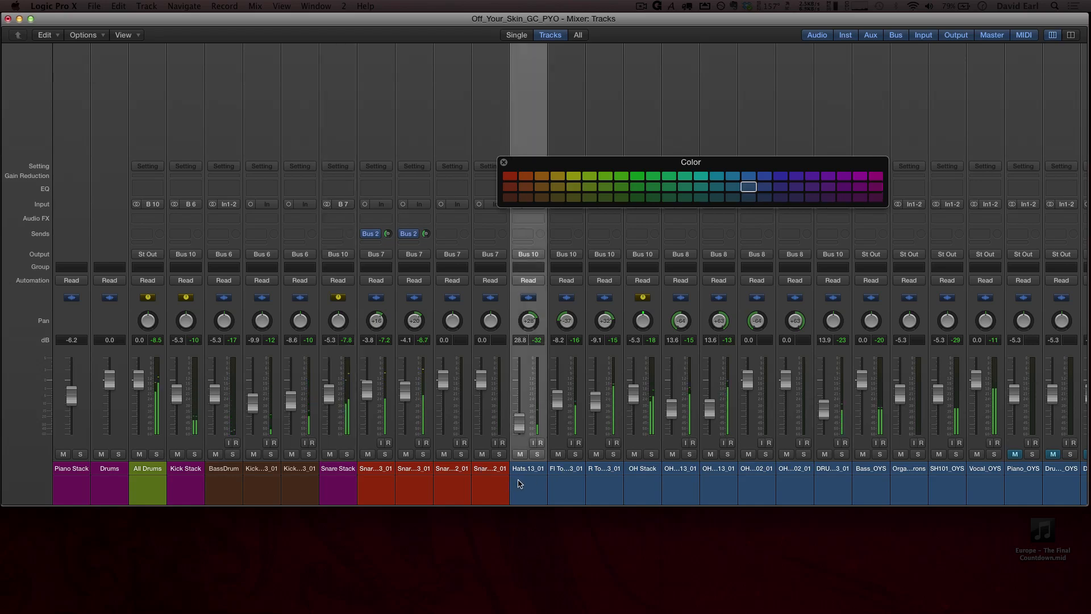
left_click(573, 176)
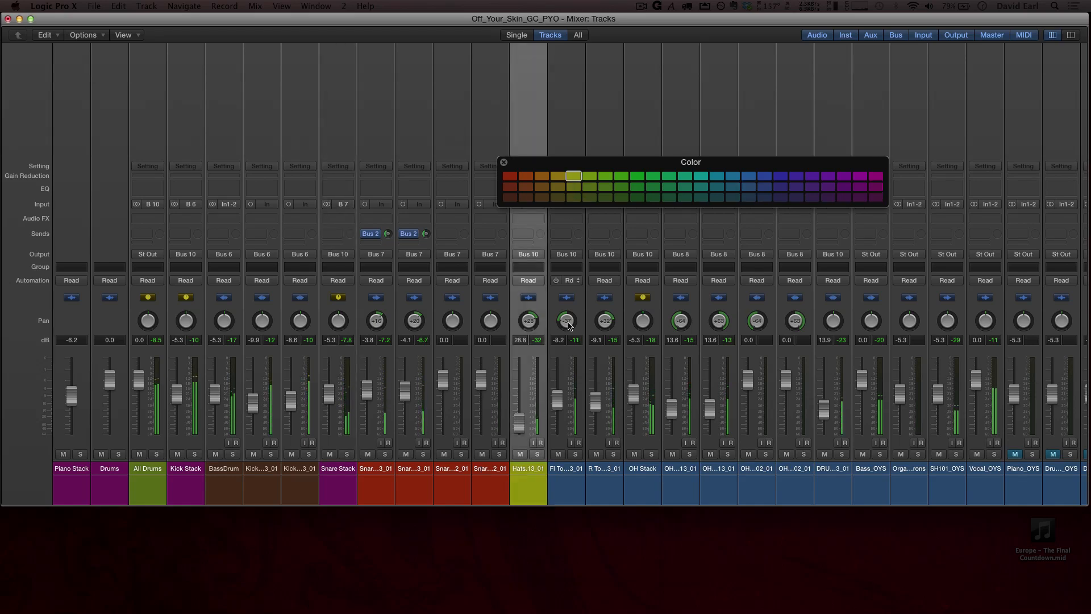
left_click(564, 490)
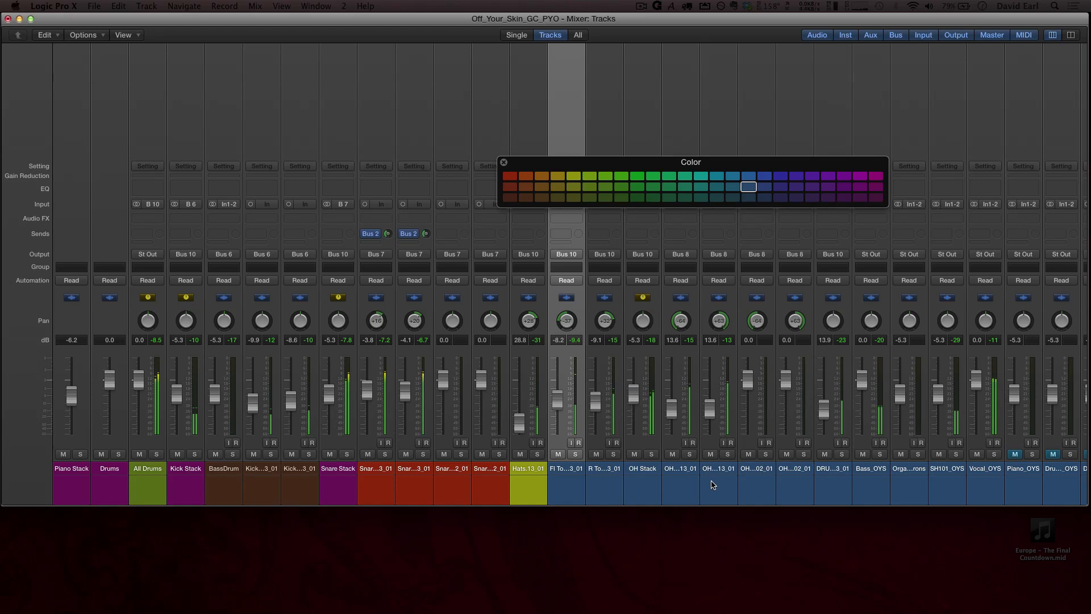
key("Up")
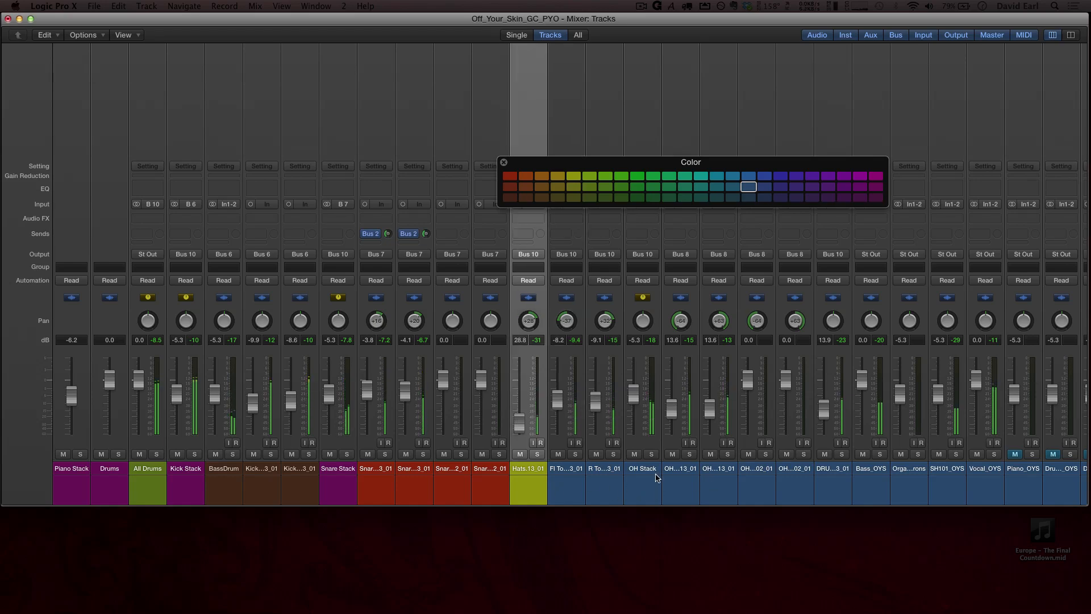
left_click_drag(656, 484, 799, 482)
left_click(575, 175)
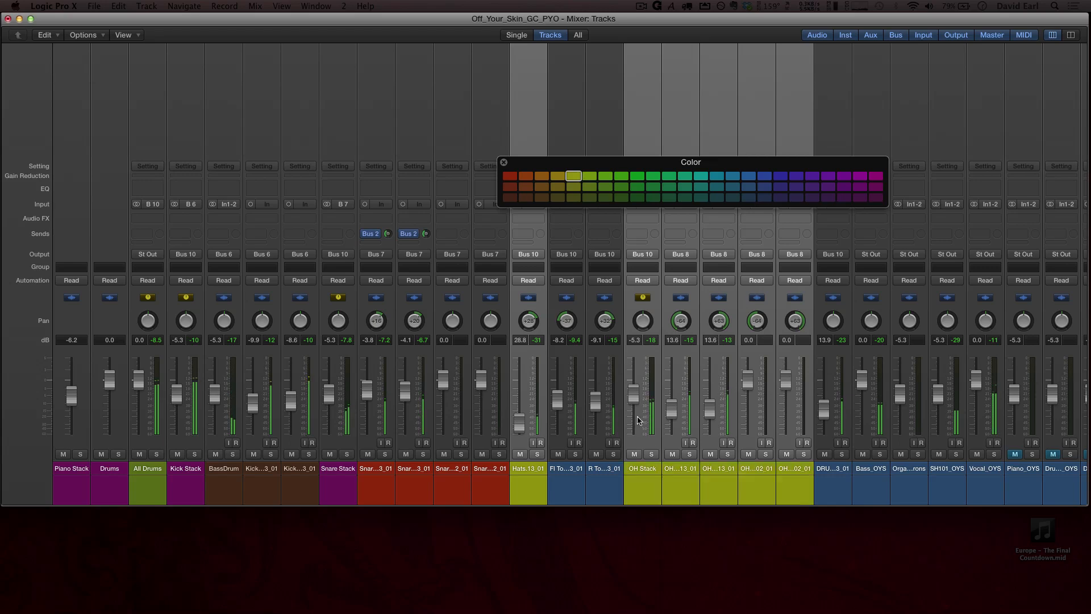
Select the Fl Tom and R Tom channels and color them bright red.
left_click(563, 494)
left_click(607, 490, "shift")
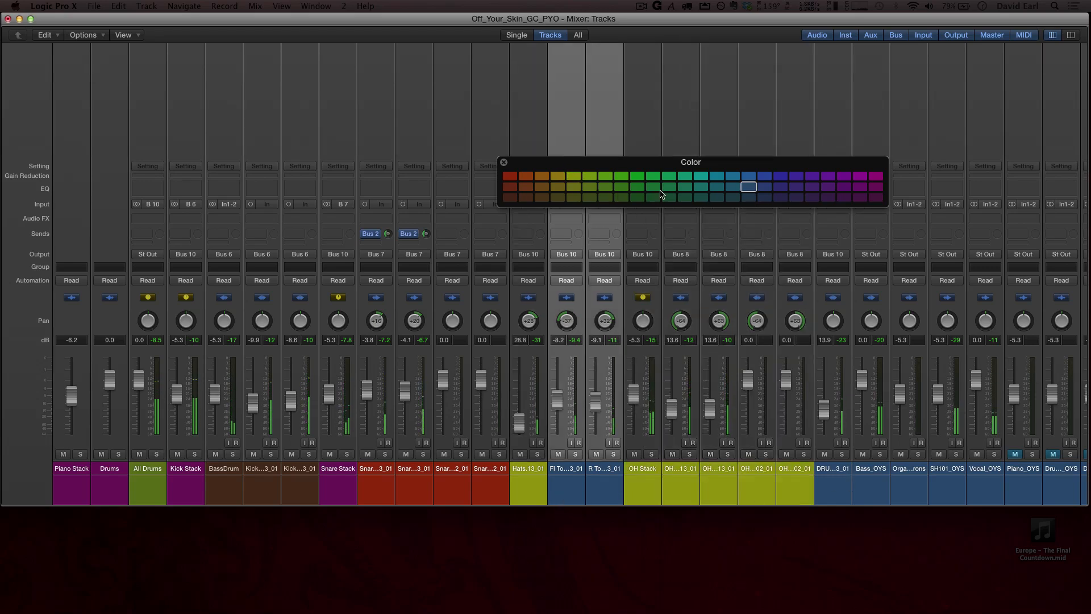
left_click(509, 175)
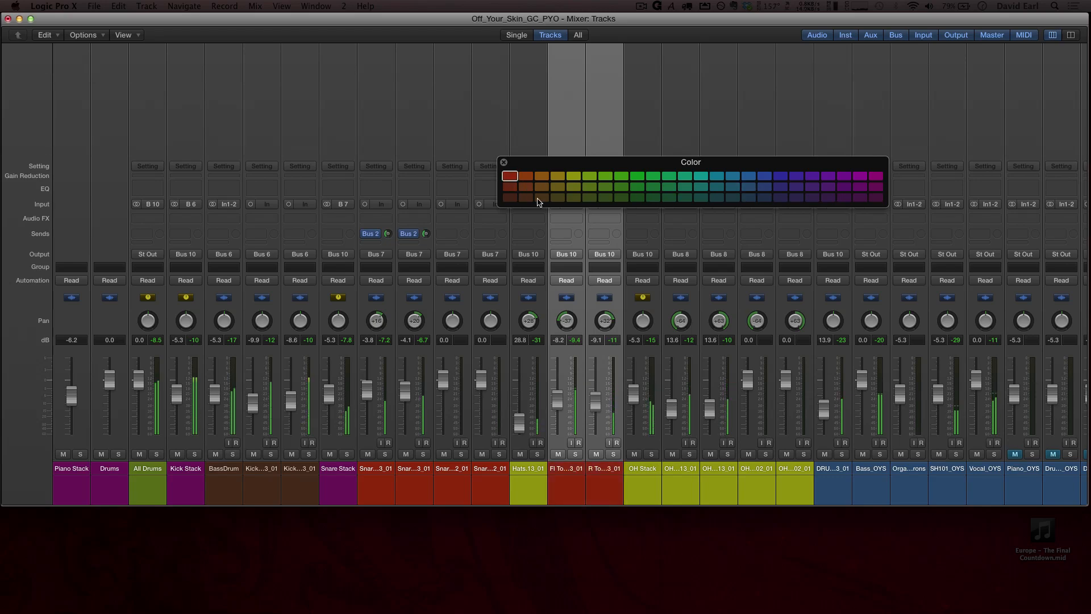
Color the DRU...3_01 channel bright red like the toms and close the color palette.
left_click(832, 491)
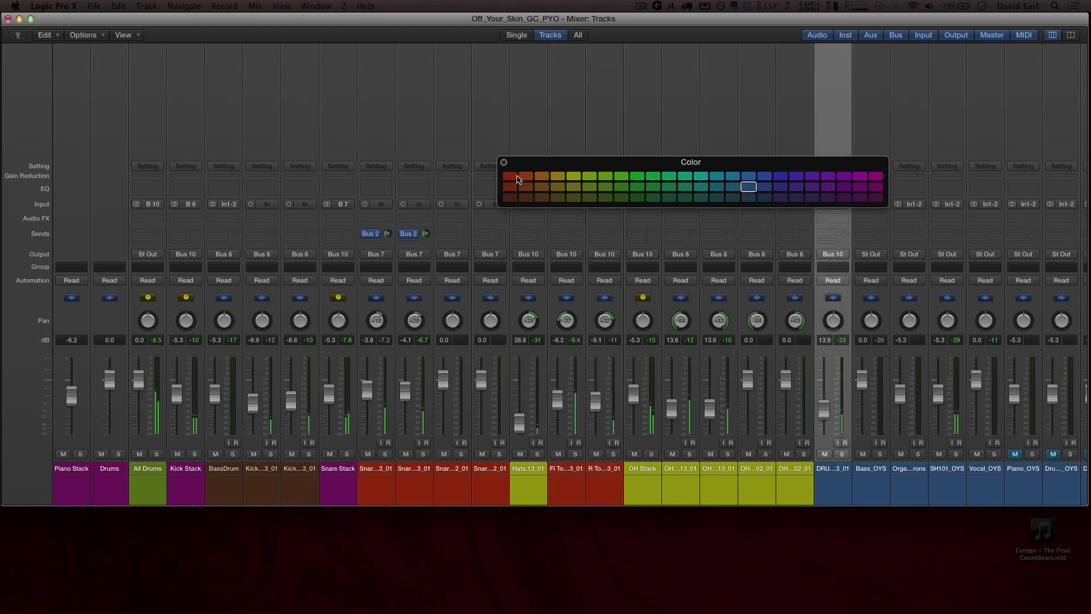
left_click(509, 198)
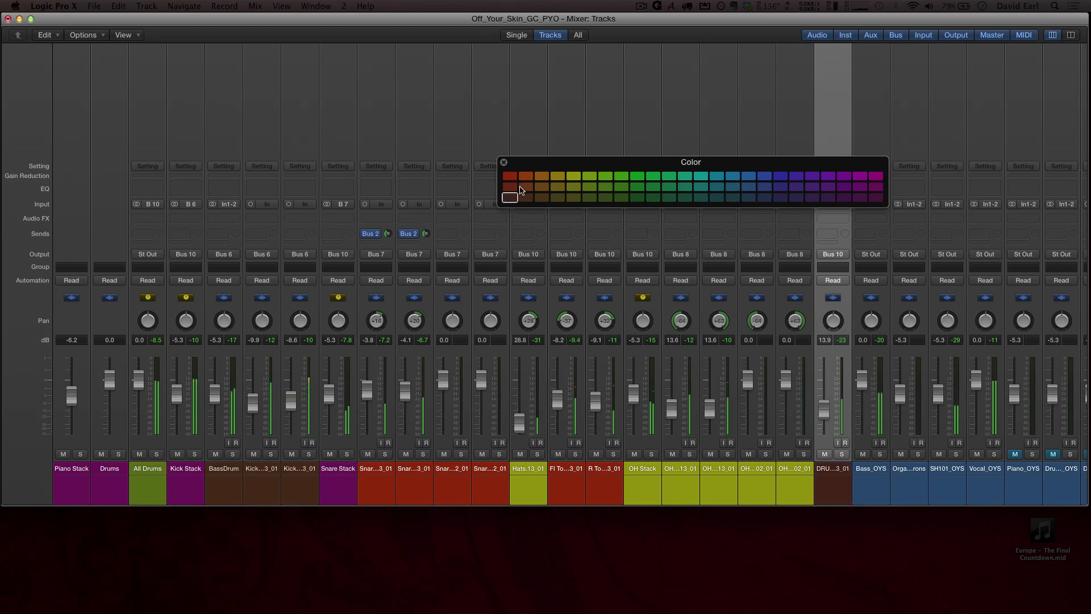
left_click(513, 188)
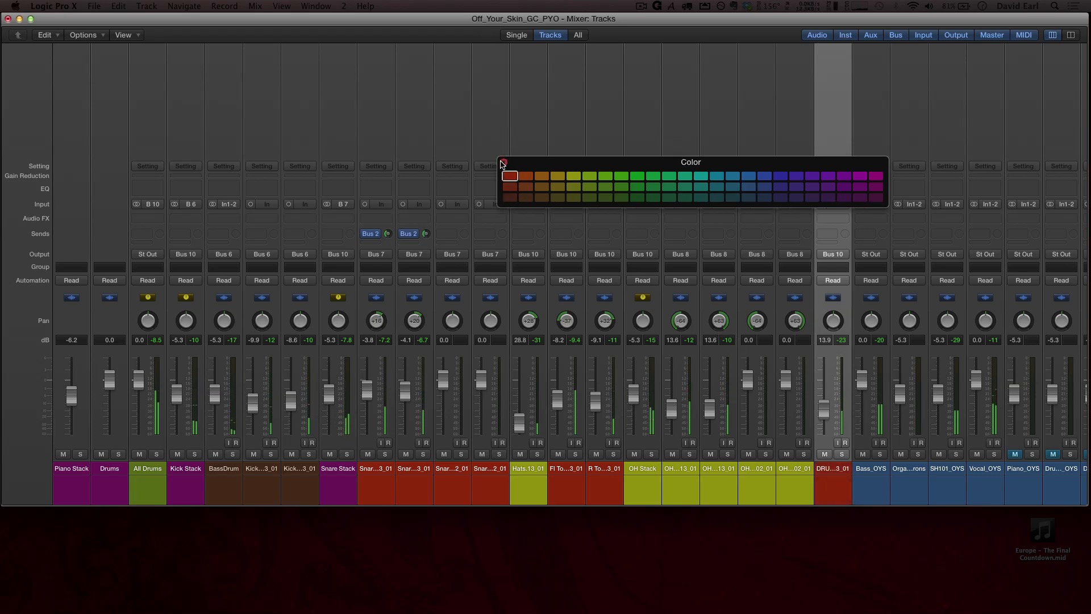
left_click(503, 163)
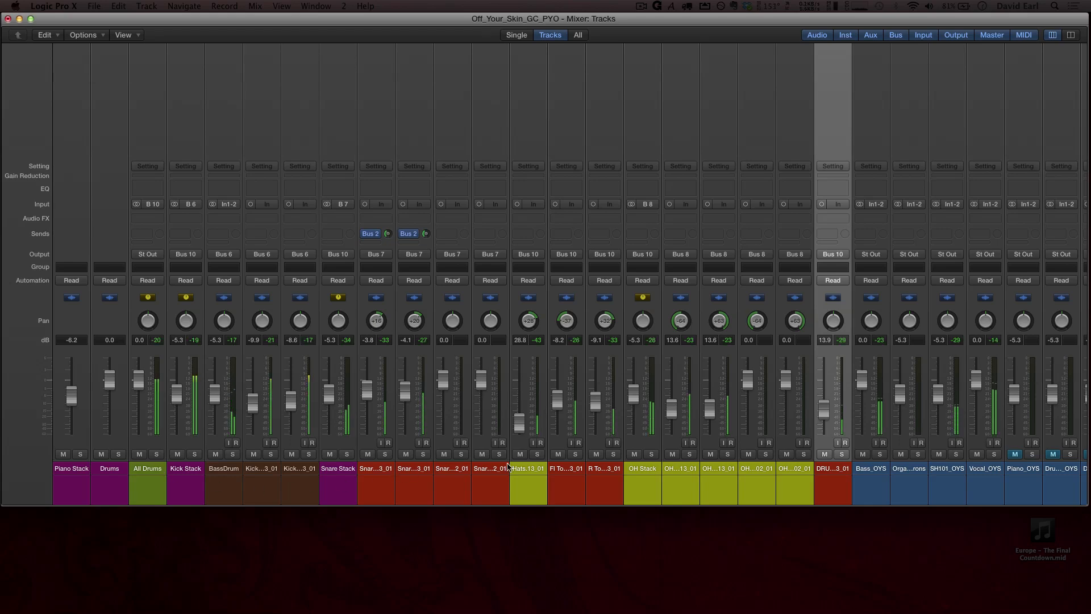
Set the Snare Stack level to -5.7 dB and the Hats.13_01 level to -15.2 dB.
left_click(329, 398, "alt")
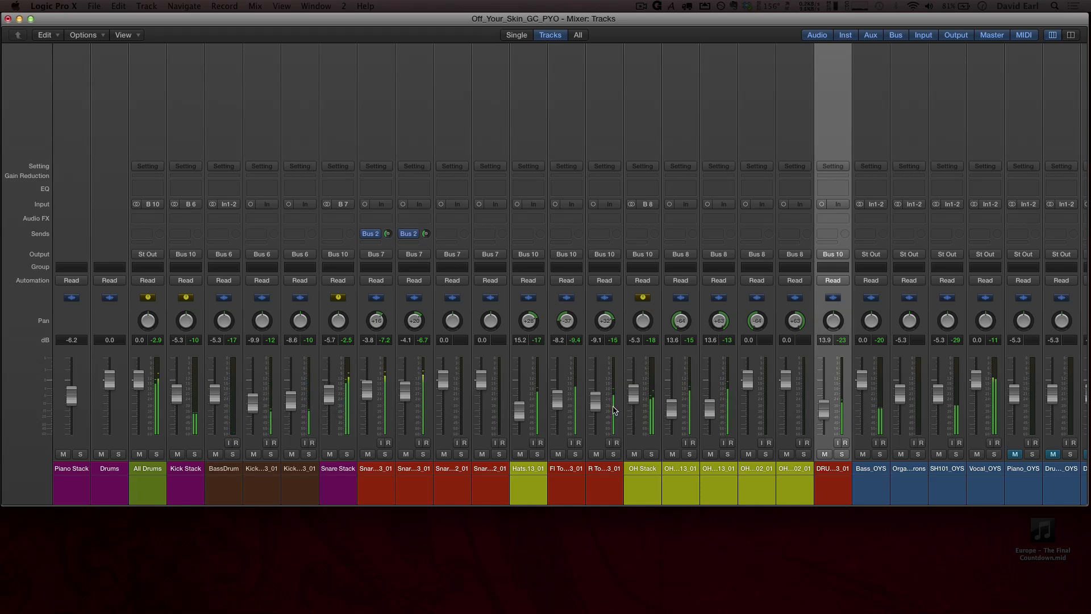
Solo the Fl Tom and R Tom channels together, and remove both solos again.
left_click(549, 482)
left_click(616, 484)
left_click(565, 480, "shift")
left_click(575, 454)
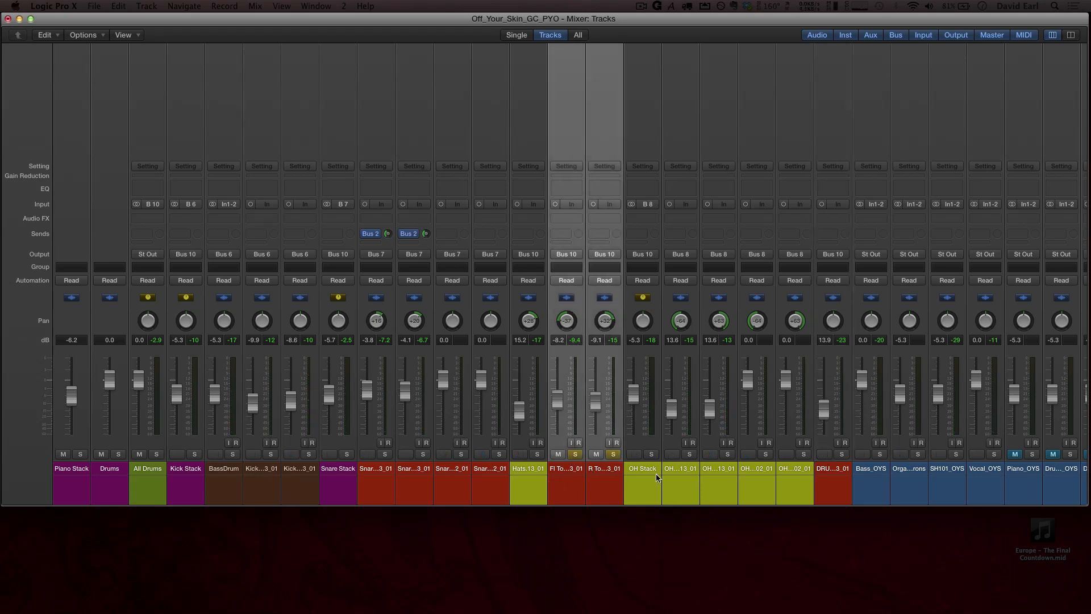
left_click(581, 479)
left_click(577, 454)
left_click(614, 455)
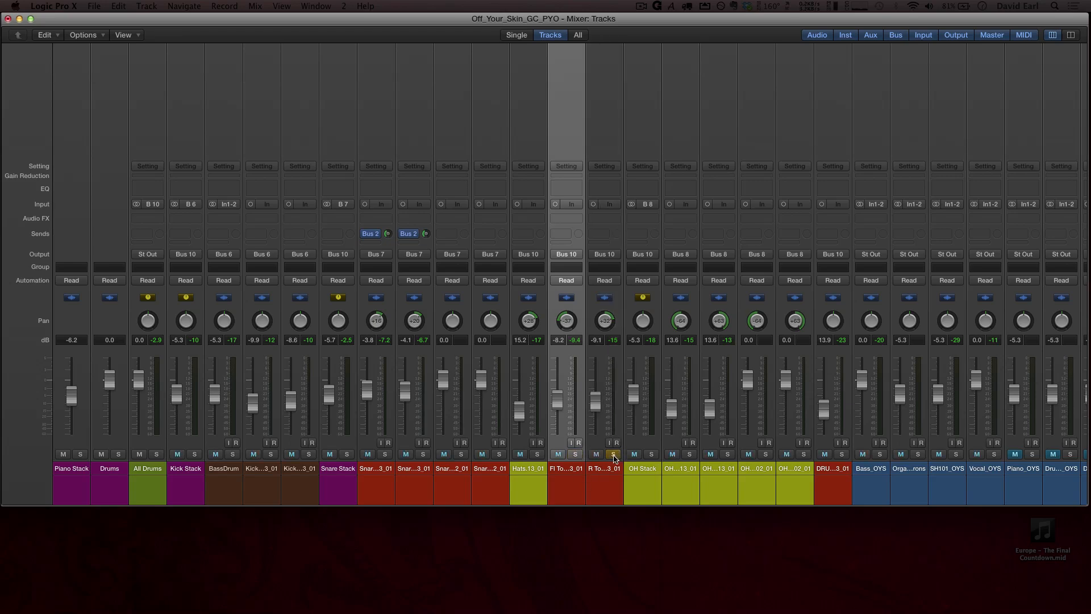
left_click(618, 484)
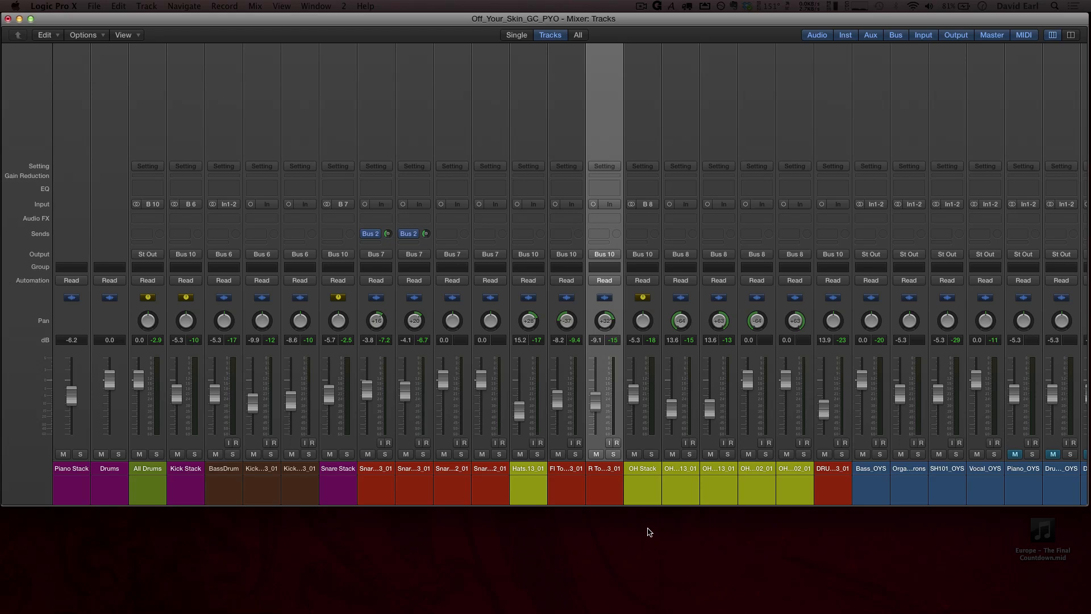
left_click(672, 484)
left_click(640, 486, "shift")
key("s")
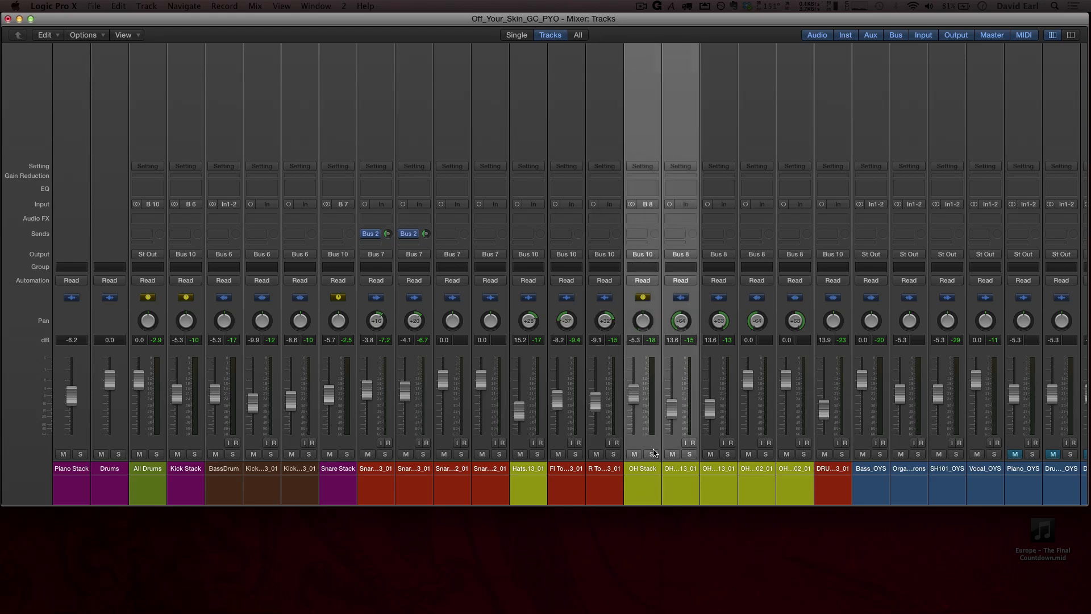
key("s")
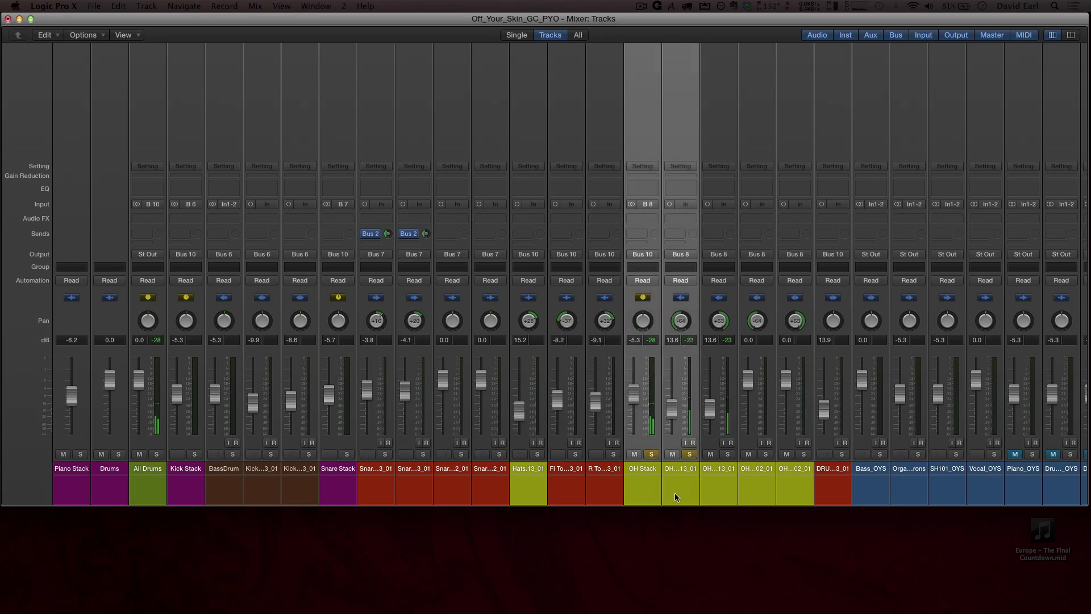
Solo the two OH...13_01 overhead channels as a pair and play the song to hear them alone.
left_click(673, 480)
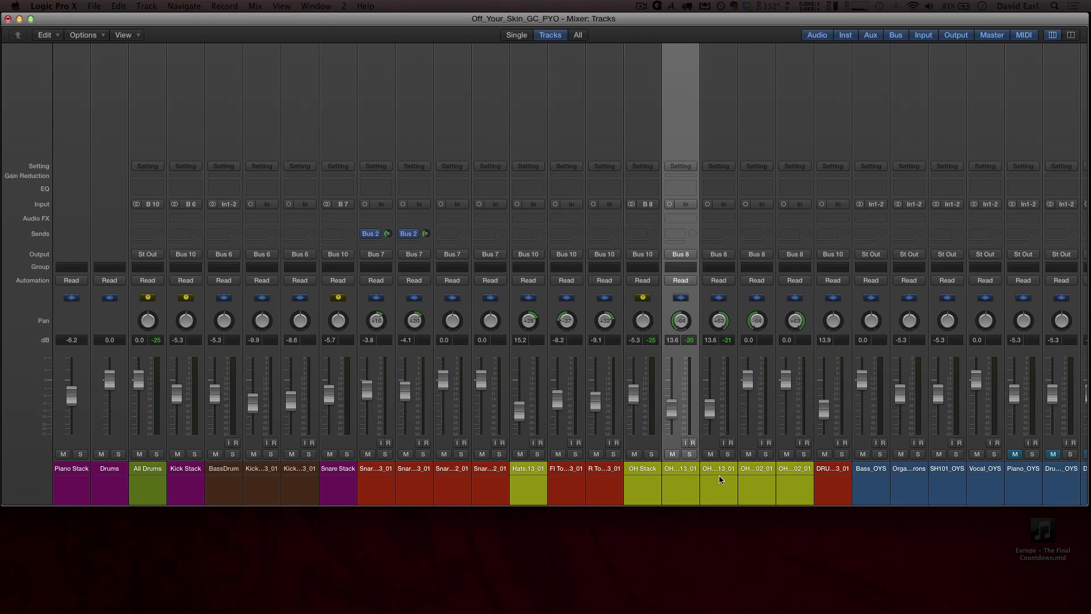
left_click(727, 478, "shift")
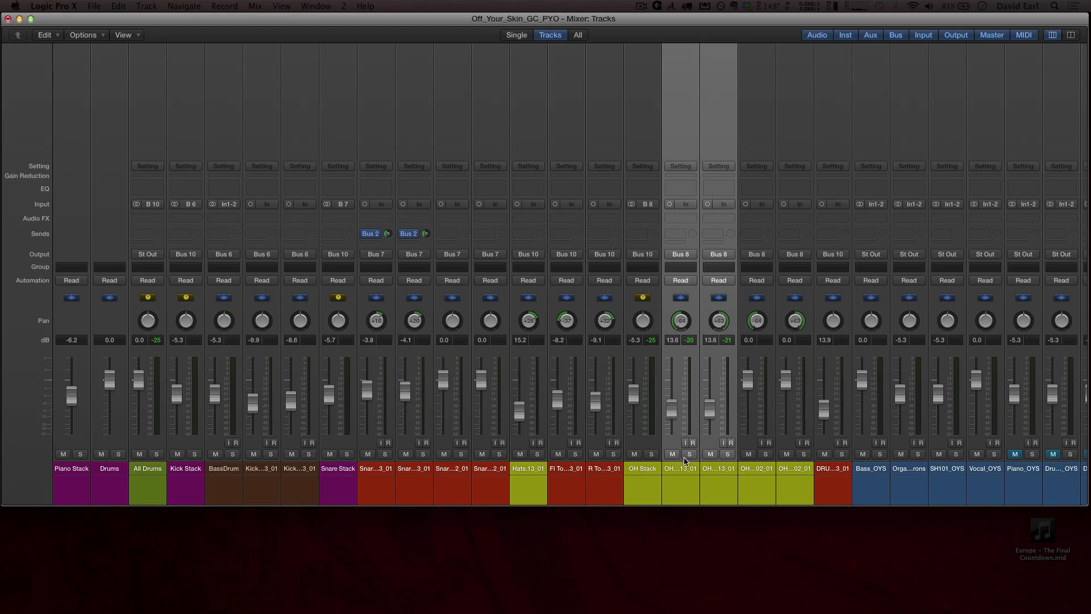
key("space")
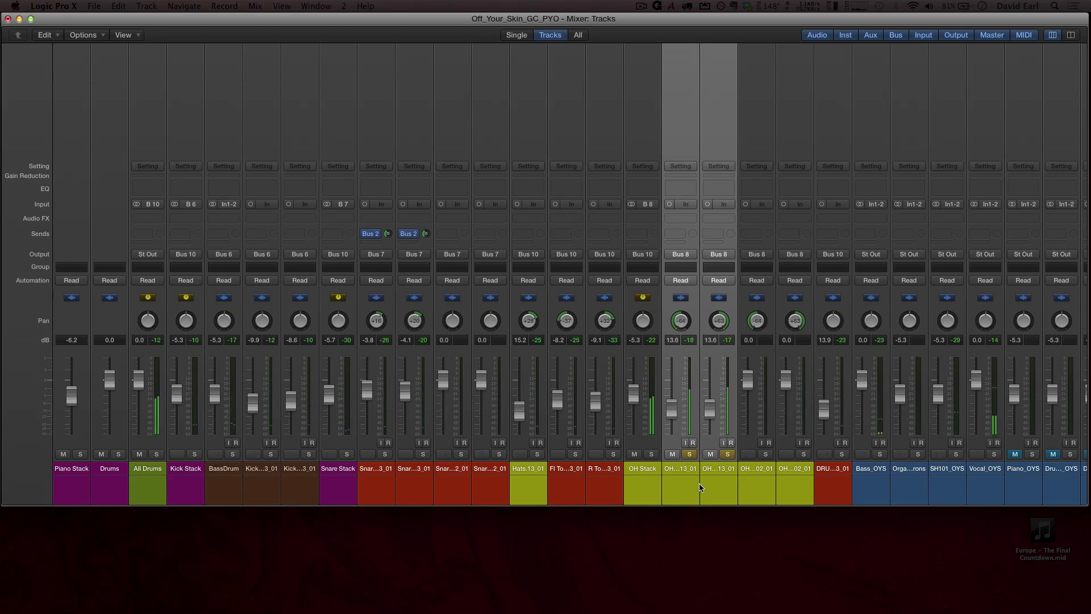
key("s")
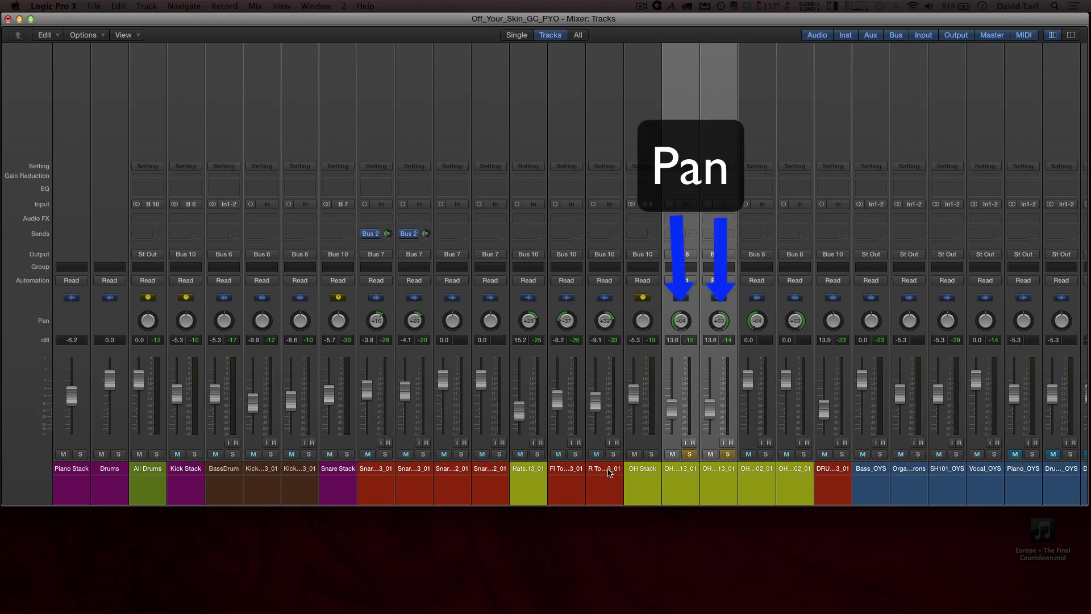
Solo the Fl Tom with the overheads, raise its level to -5.8 dB, and add the R Tom to the solo.
left_click(575, 455)
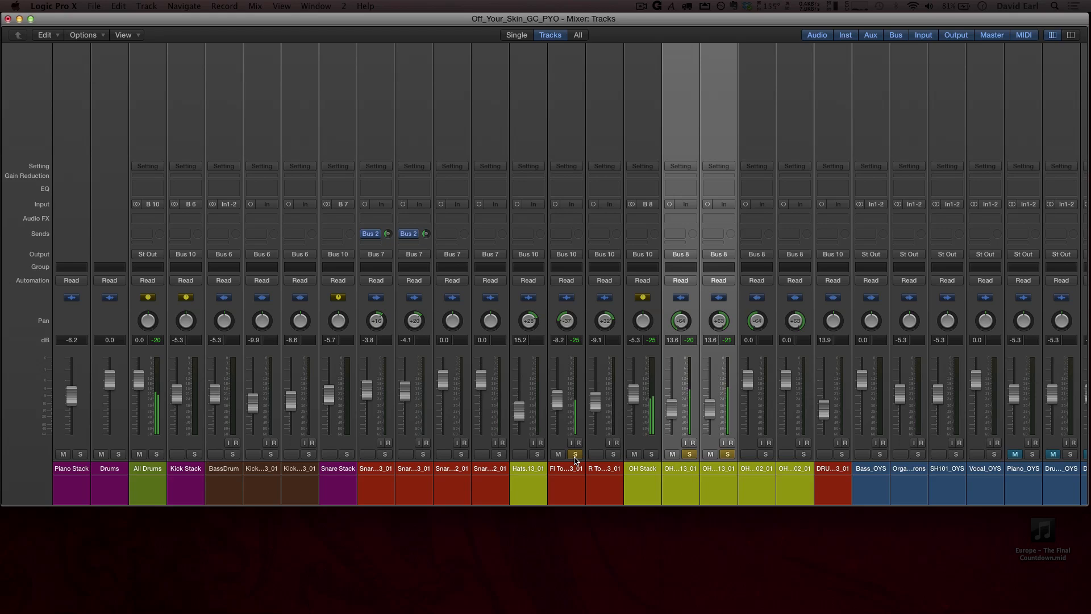
left_click_drag(562, 406, 558, 395)
left_click(613, 454)
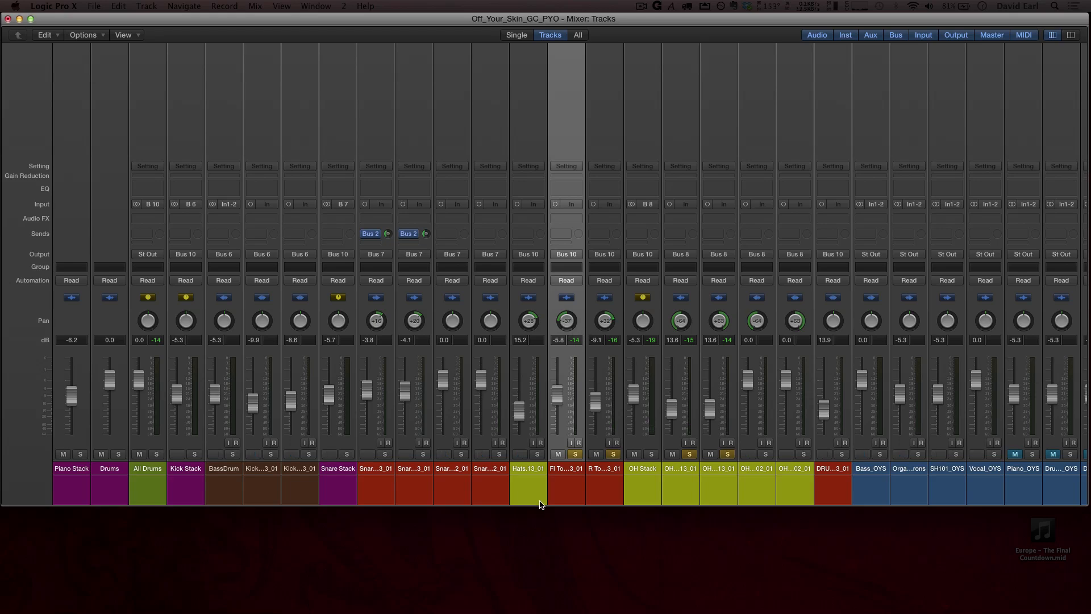
Pan the first two snare mic channels closer to the center and solo both with the toms and overheads.
left_click_drag(379, 316, 408, 332)
left_click(384, 454)
left_click(422, 454)
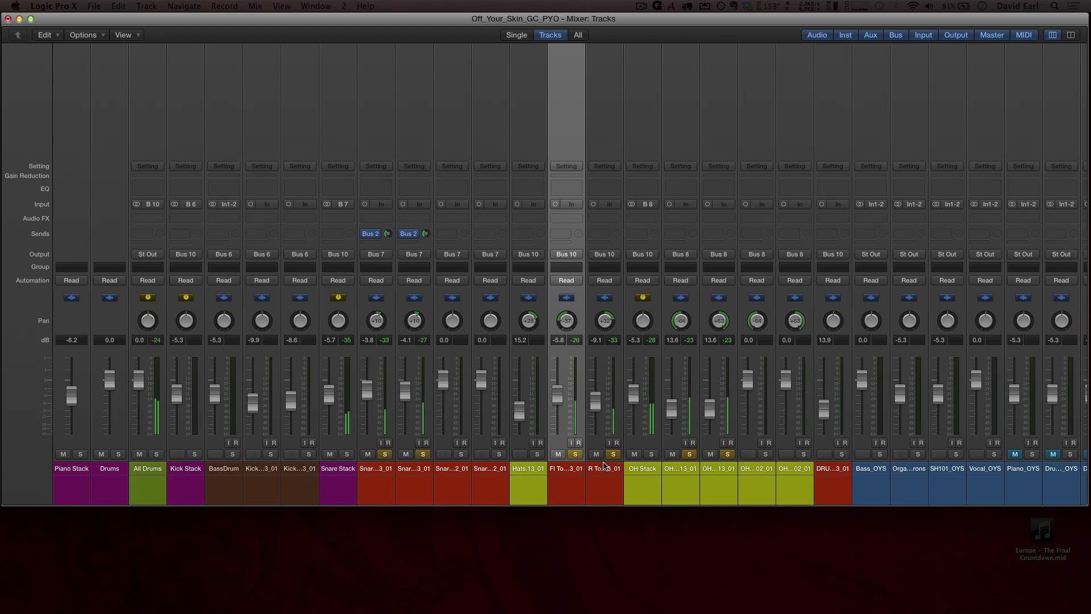
Remove the solos from both toms and the first two snare mic channels, leaving only the overheads soloed.
left_click(575, 454)
left_click(613, 454)
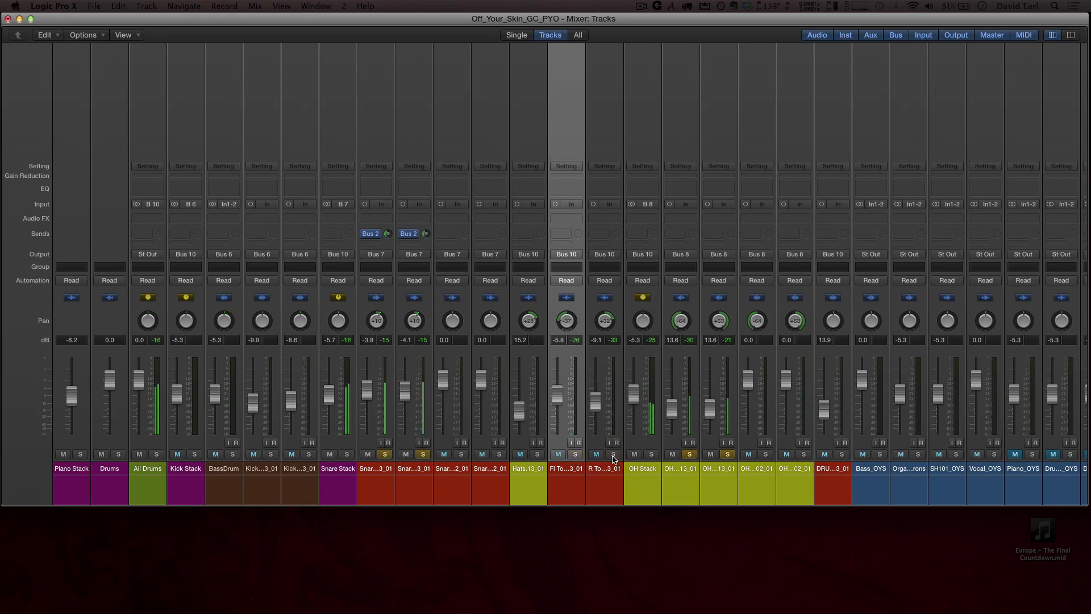
left_click(385, 454)
left_click(423, 454)
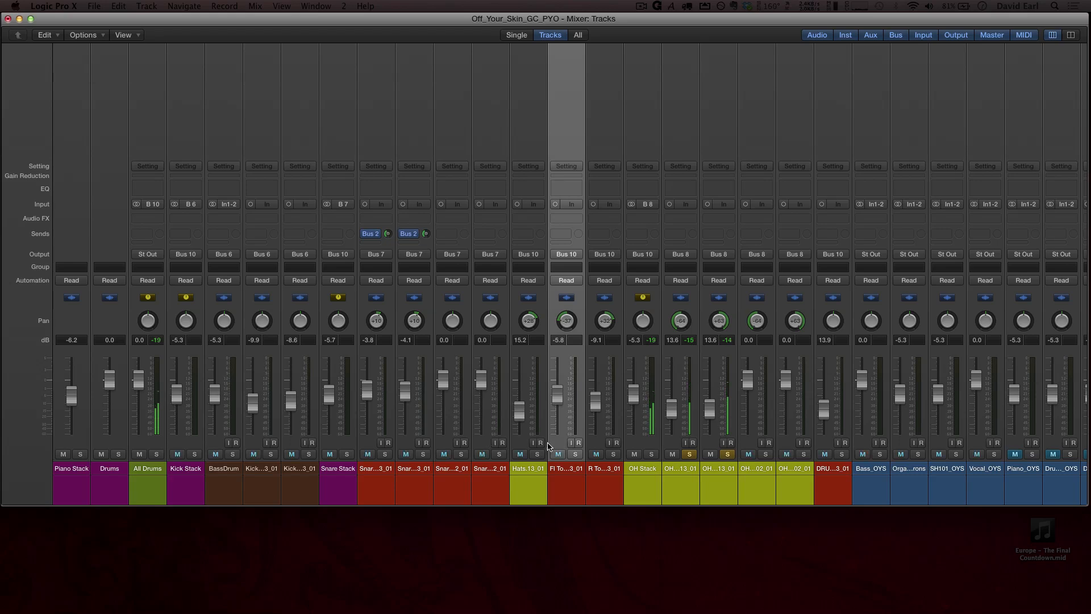
Solo the first two snare mic channels against the overheads to compare them, and clear all solos.
left_click(423, 454)
left_click(461, 454)
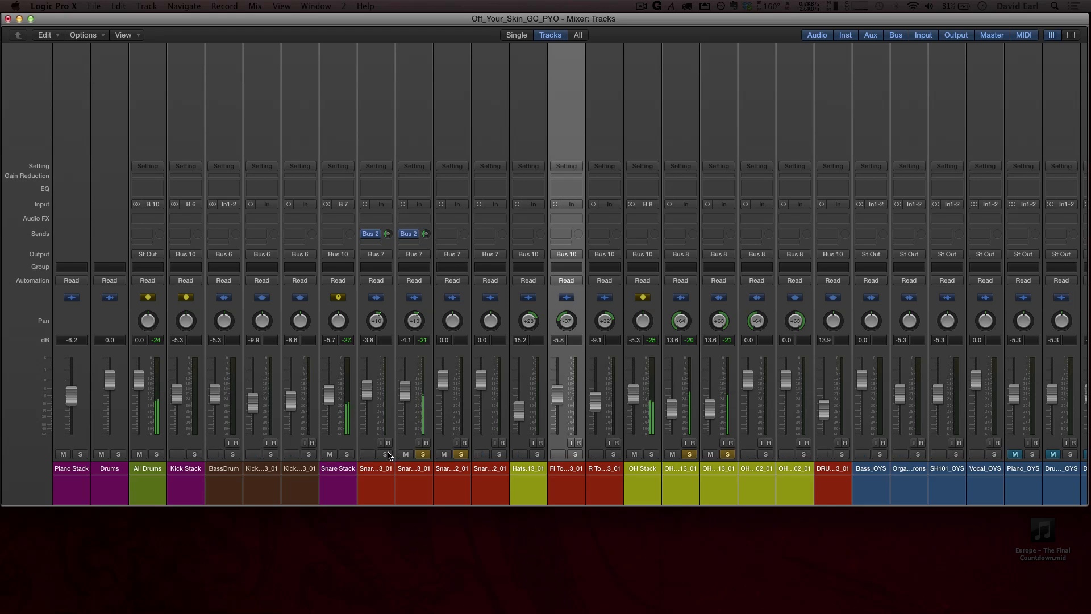
left_click(386, 454)
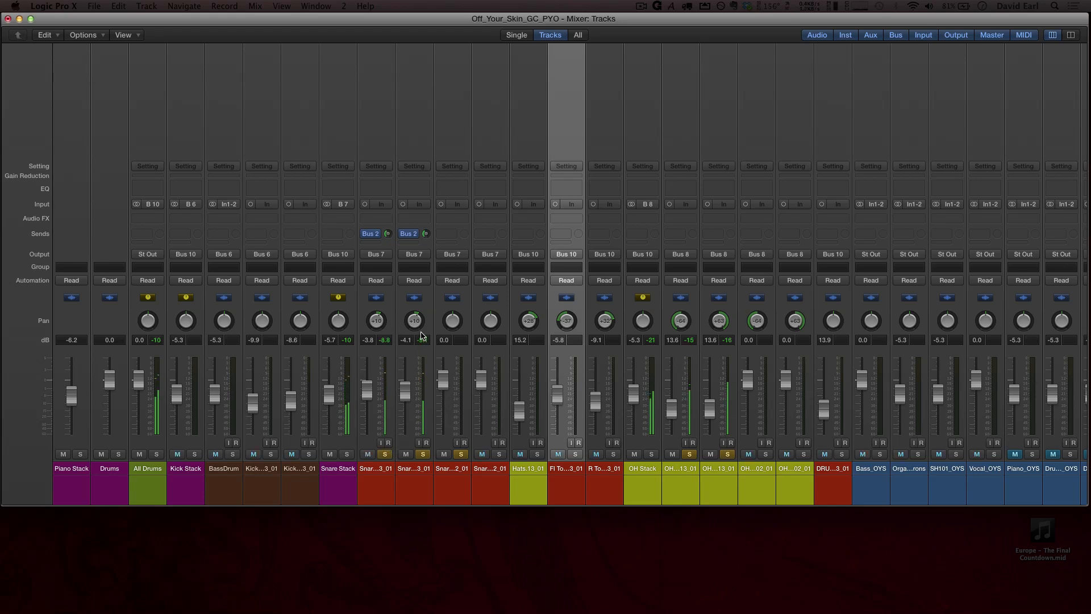
left_click(460, 454)
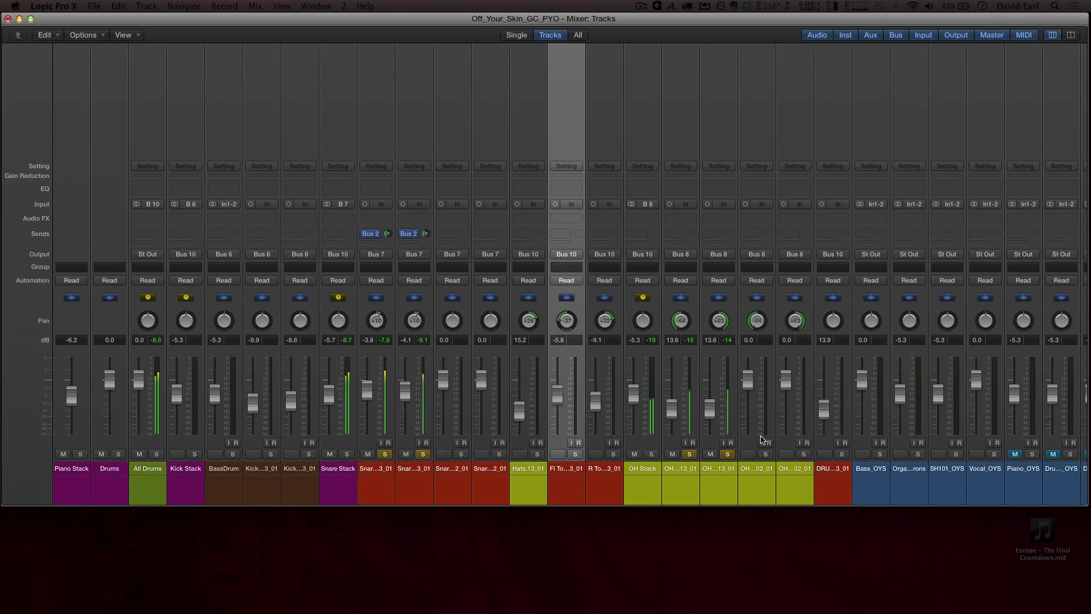
left_click(691, 454, "alt")
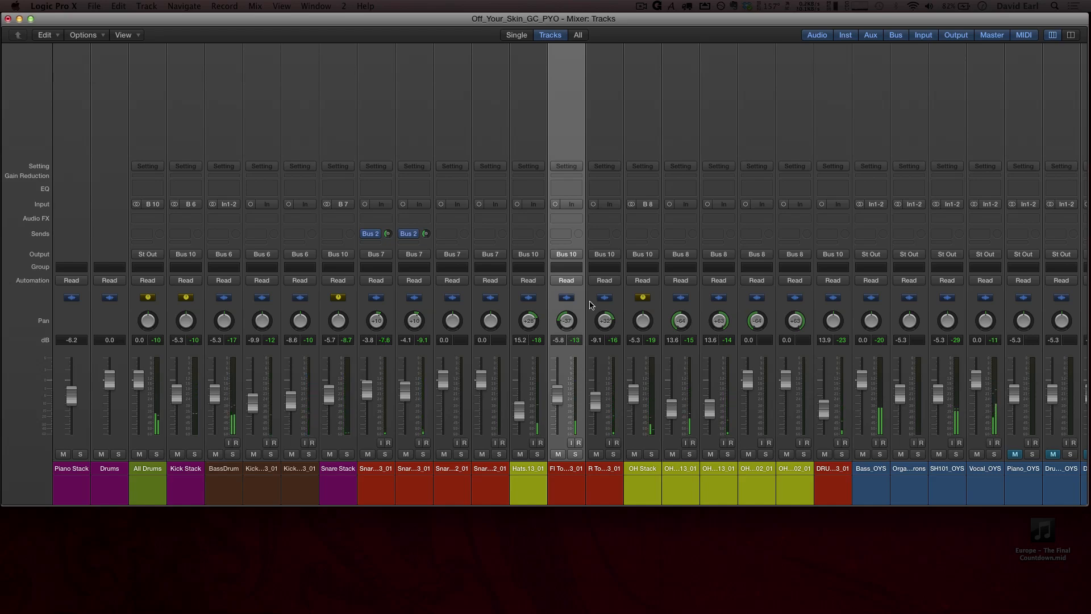
Insert a stereo Compressor on the Bass_OYS channel and reposition its plug-in window.
scroll(725, 381, "right", 10)
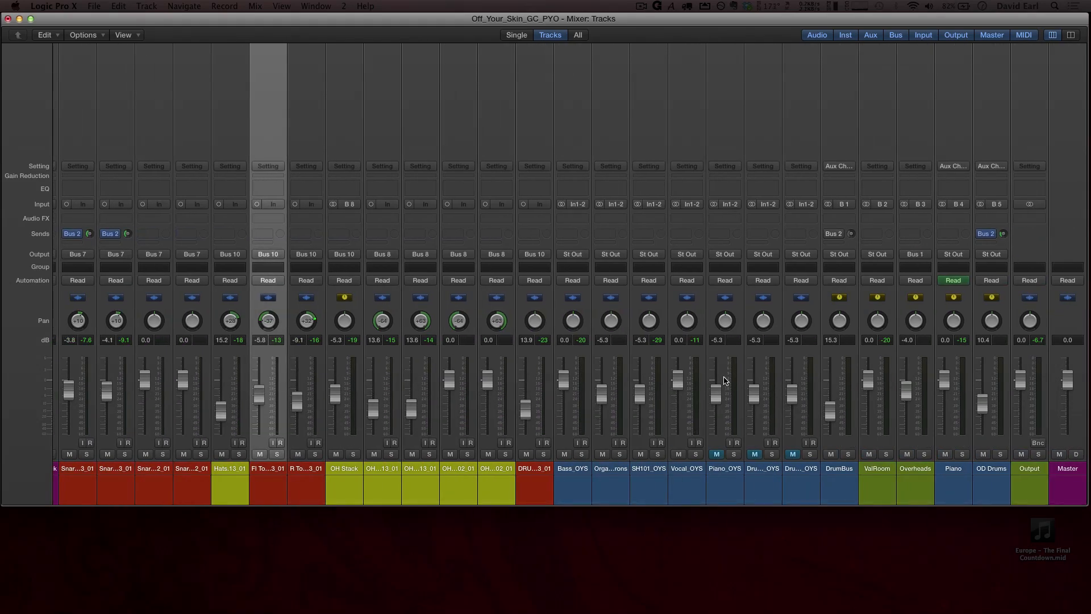
left_click(581, 492)
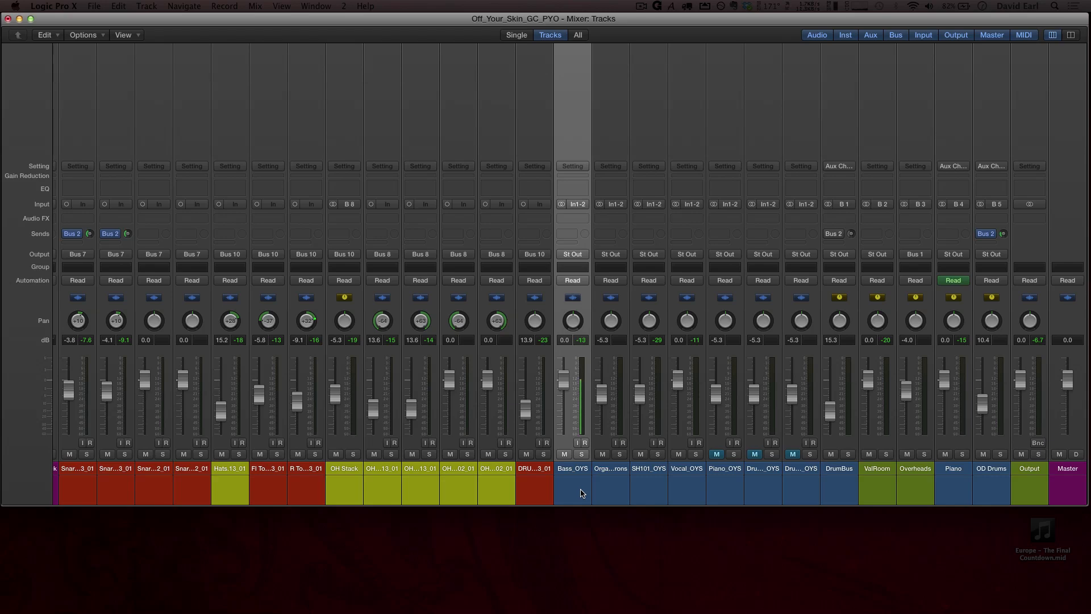
left_click(571, 218)
mouse_move(591, 265)
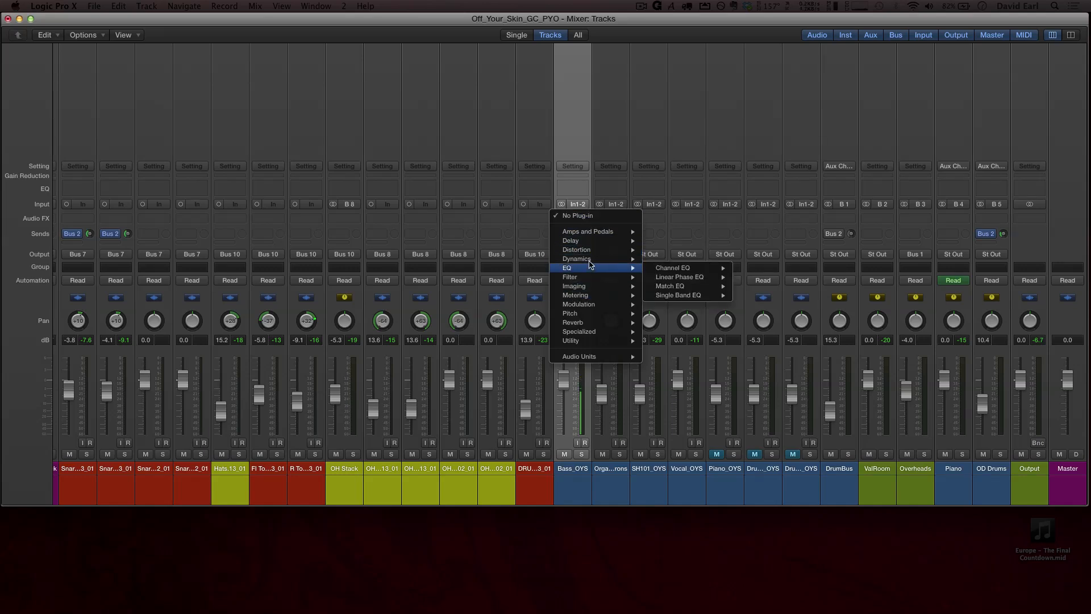
mouse_move(687, 267)
left_click(760, 269)
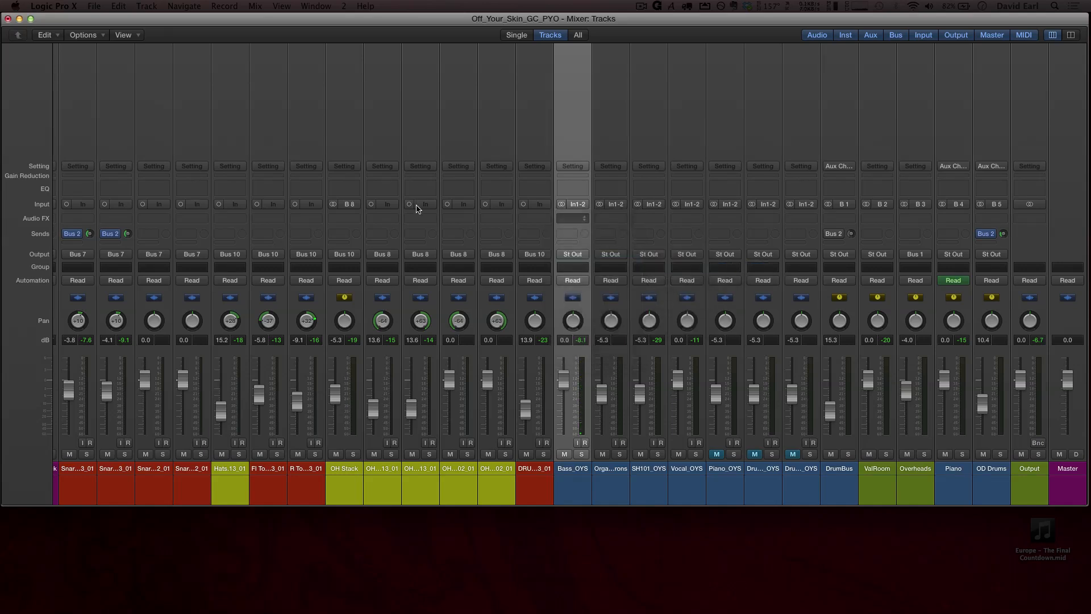
left_click_drag(264, 52, 379, 186)
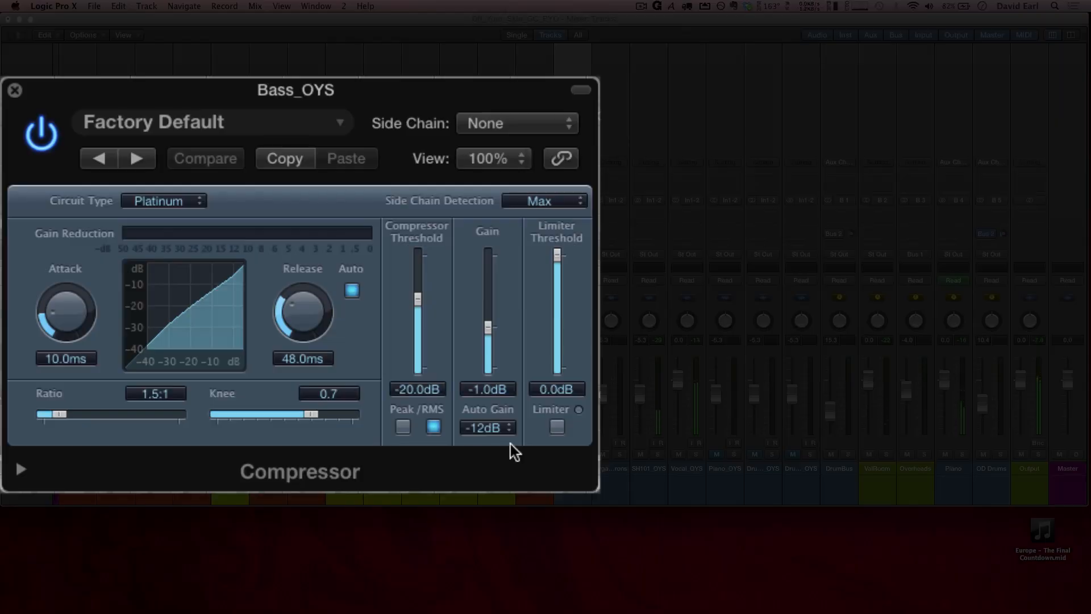
Set the bass compressor's Gain to 2.0 dB and enlarge its plug-in window to 138%.
left_click_drag(484, 323, 485, 315)
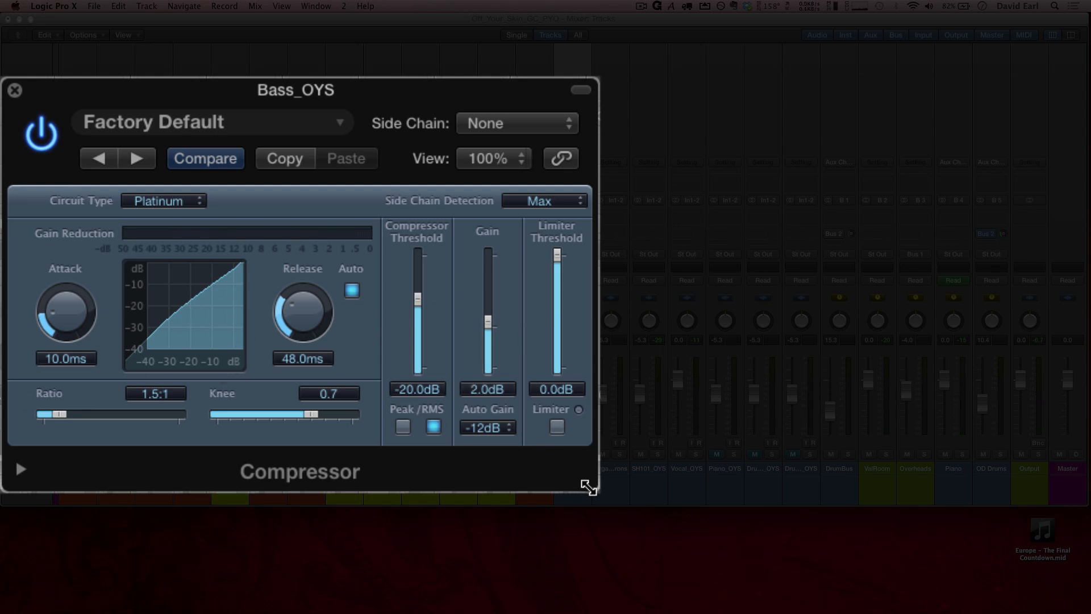
left_click_drag(584, 483, 823, 568)
left_click_drag(565, 96, 563, 82)
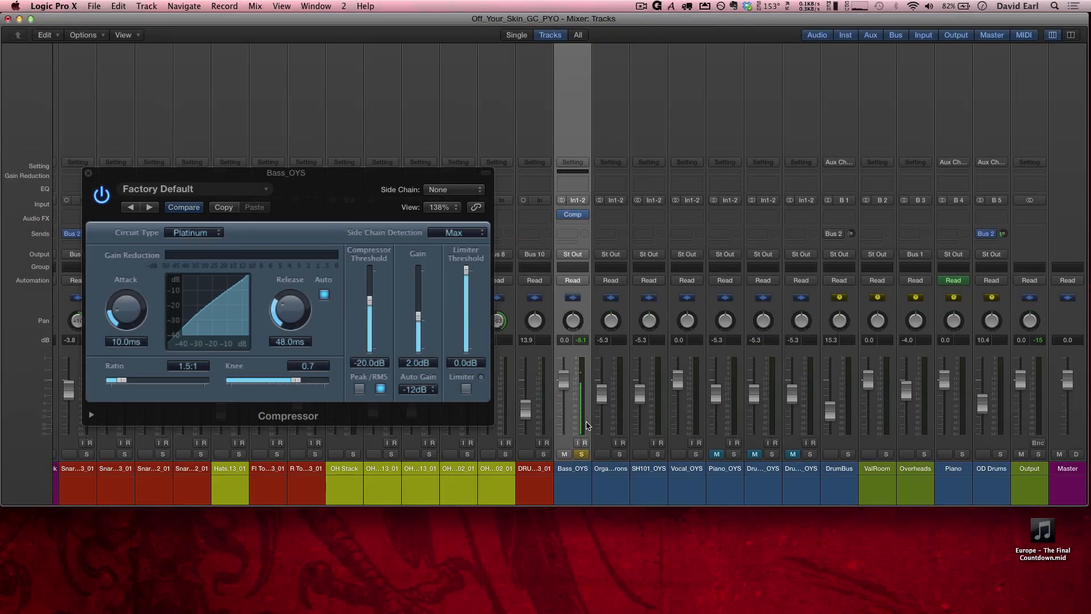
Replace the Compressor on the Bass_OYS channel with a stereo Bass Amp Designer and move its window up.
left_click(585, 215)
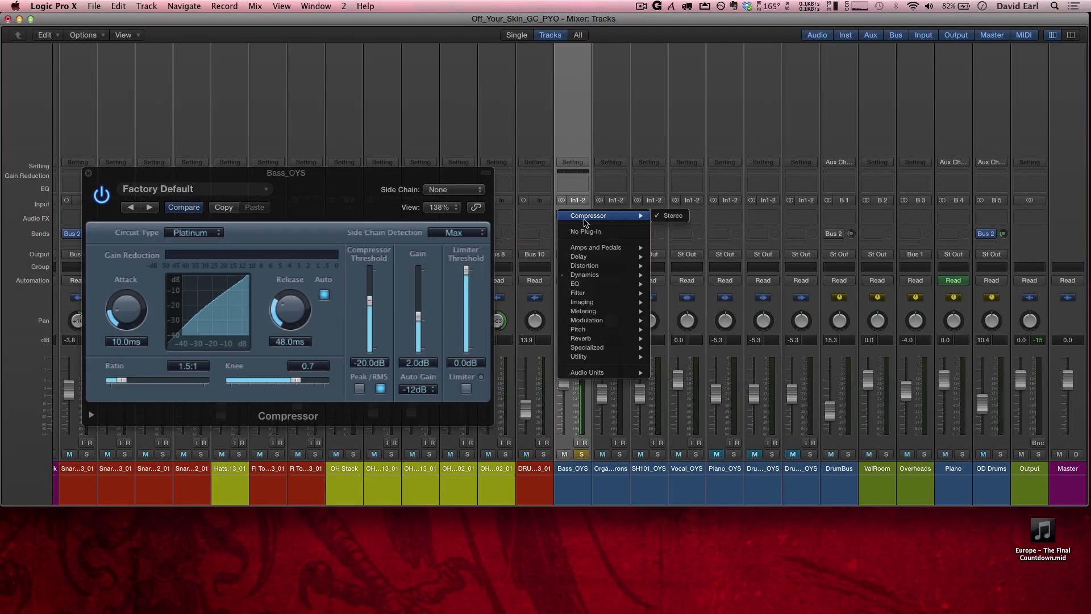
mouse_move(586, 252)
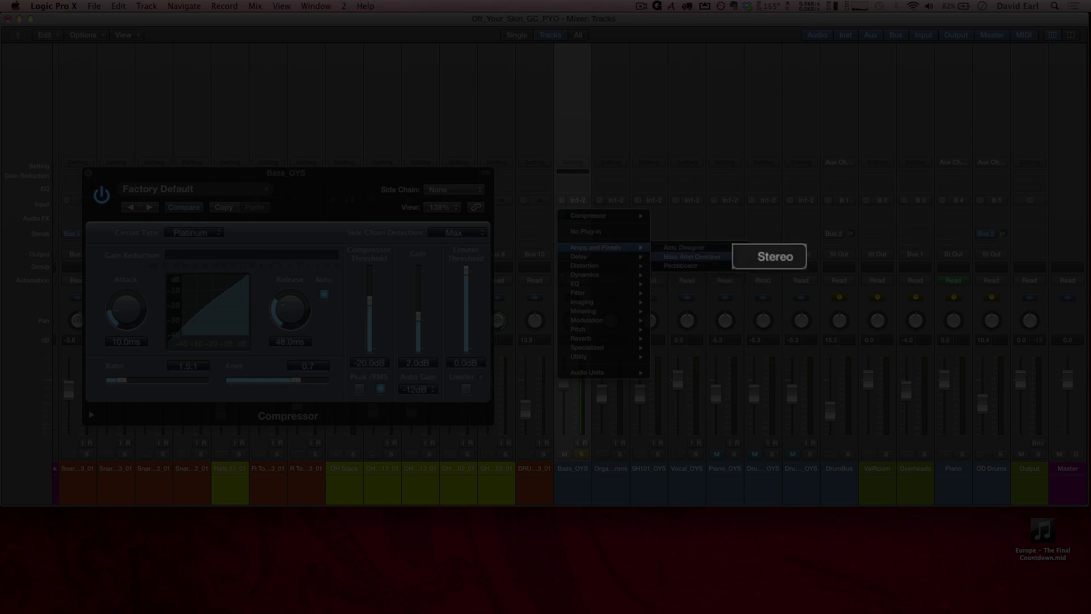
left_click(774, 260)
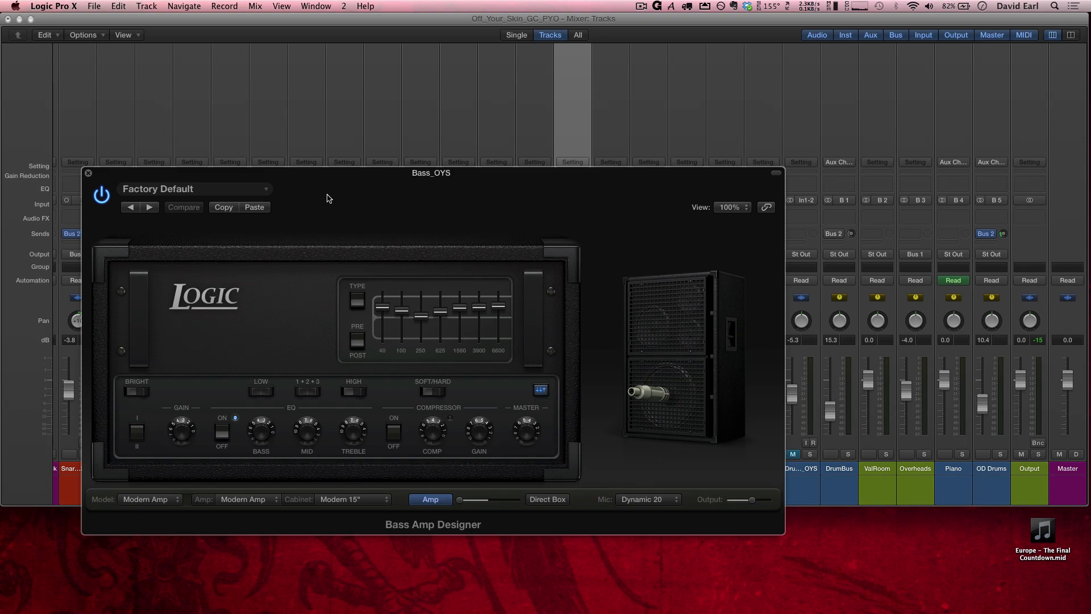
left_click_drag(348, 170, 310, 28)
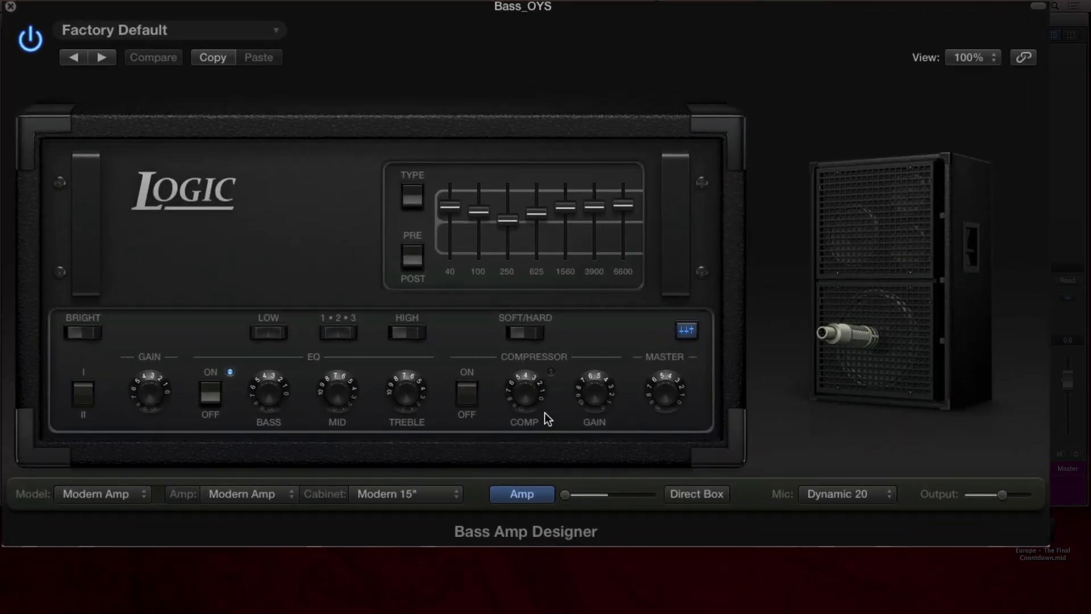
Reshape the bass amp's graphic EQ by raising the 100 Hz band slightly and cutting the 625 Hz band.
mouse_move(847, 395)
left_click_drag(479, 233, 481, 236)
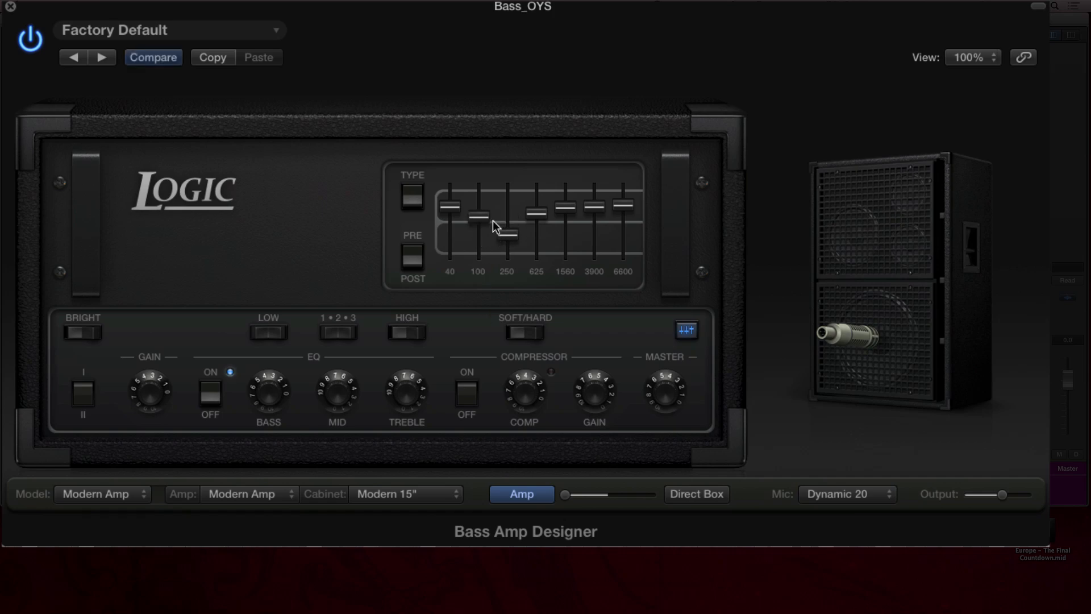
left_click_drag(478, 217, 479, 203)
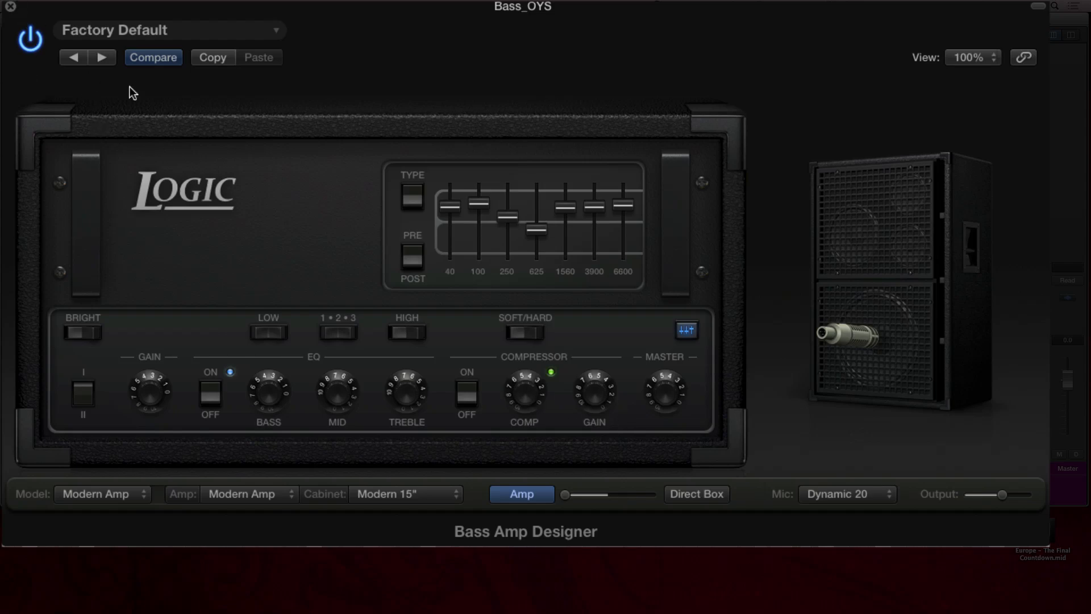
Compare the bass sound with the Bass Amp Designer bypassed and active.
left_click(29, 45)
left_click(30, 47)
left_click(30, 47)
left_click(30, 47)
Adjust the Direct Box's Boost and Tone and balance its signal about evenly with the amp.
left_click(699, 494)
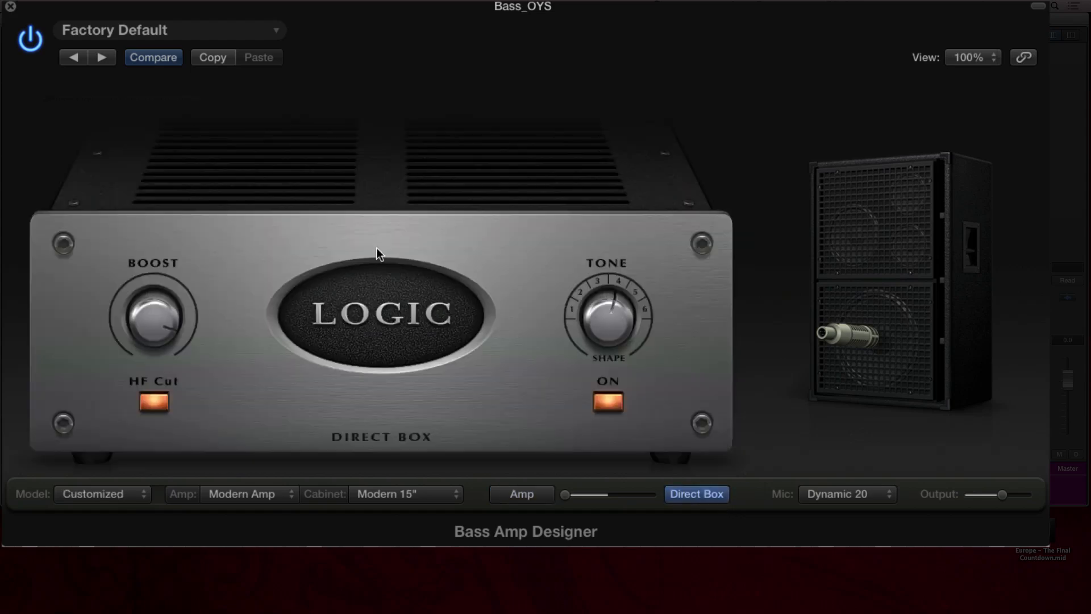
left_click_drag(172, 370, 237, 517)
left_click_drag(605, 318, 678, 494)
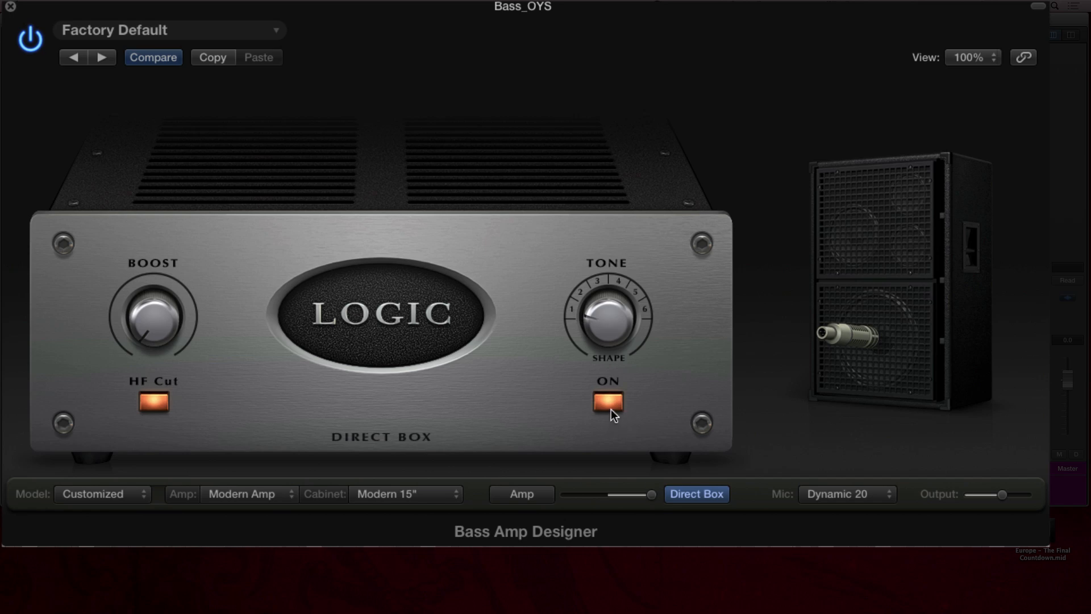
left_click_drag(146, 274, 149, 250)
mouse_move(616, 264)
left_mouse_down()
mouse_move(615, 223)
mouse_move(616, 261)
left_mouse_up()
left_click(532, 494)
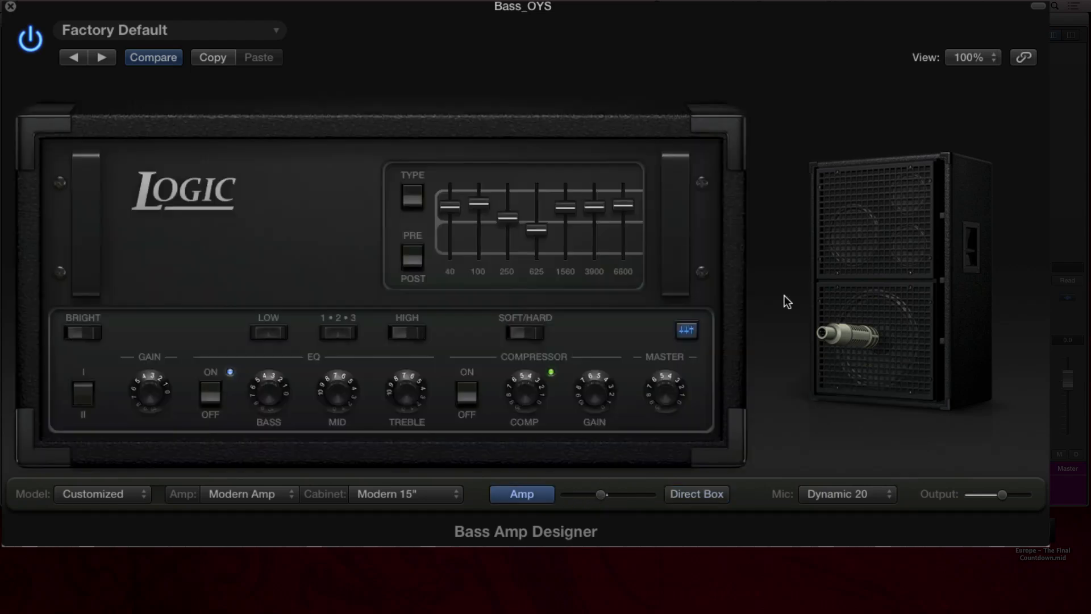
Move the cabinet microphone off-center and farther from the speaker, and audition the Condenser 87, Dynamic 20 and Dynamic 421 models.
mouse_move(860, 341)
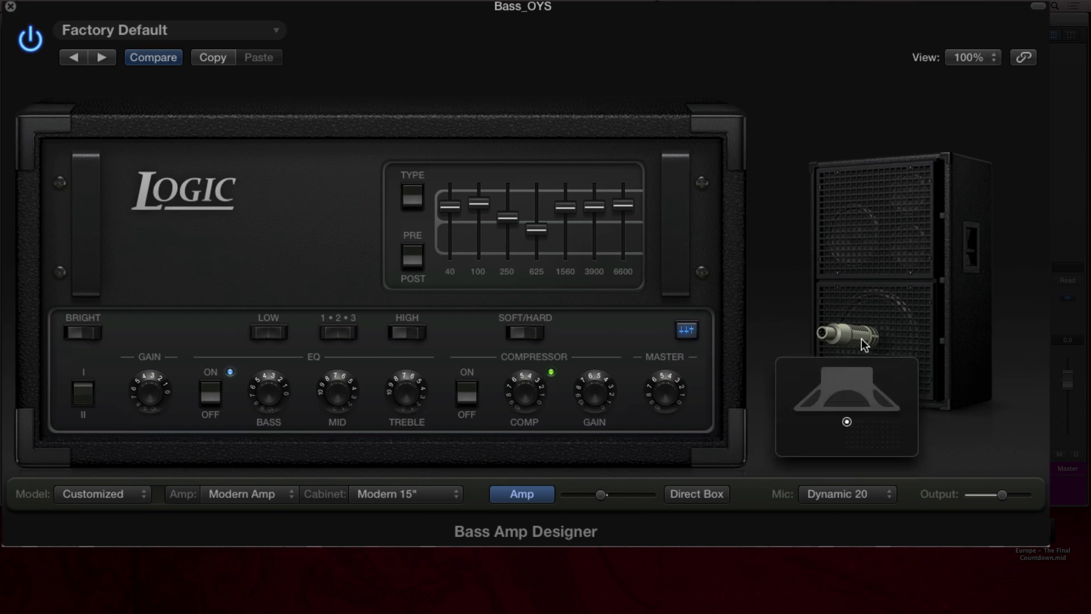
mouse_move(860, 433)
left_mouse_down()
mouse_move(852, 439)
mouse_move(884, 438)
mouse_move(847, 426)
mouse_move(850, 449)
mouse_move(884, 438)
mouse_move(869, 433)
left_mouse_up()
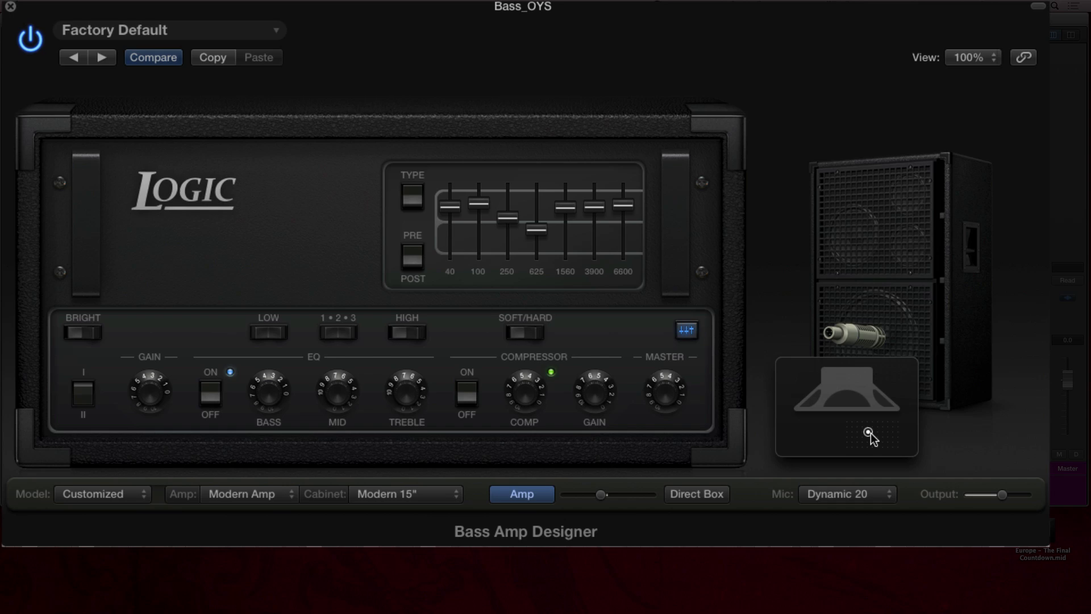
left_click(830, 494)
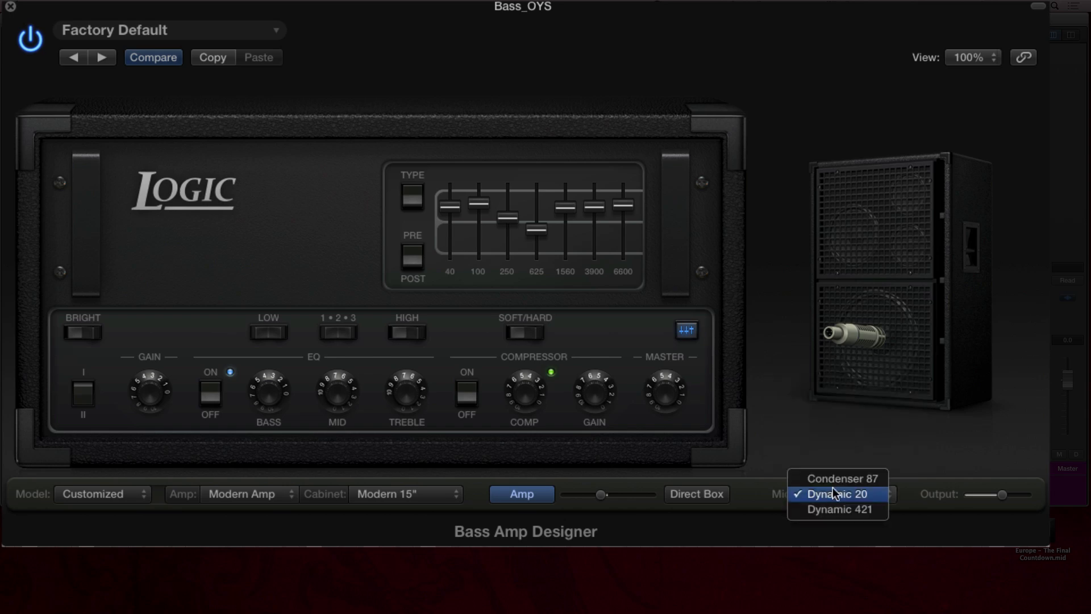
left_click(833, 475)
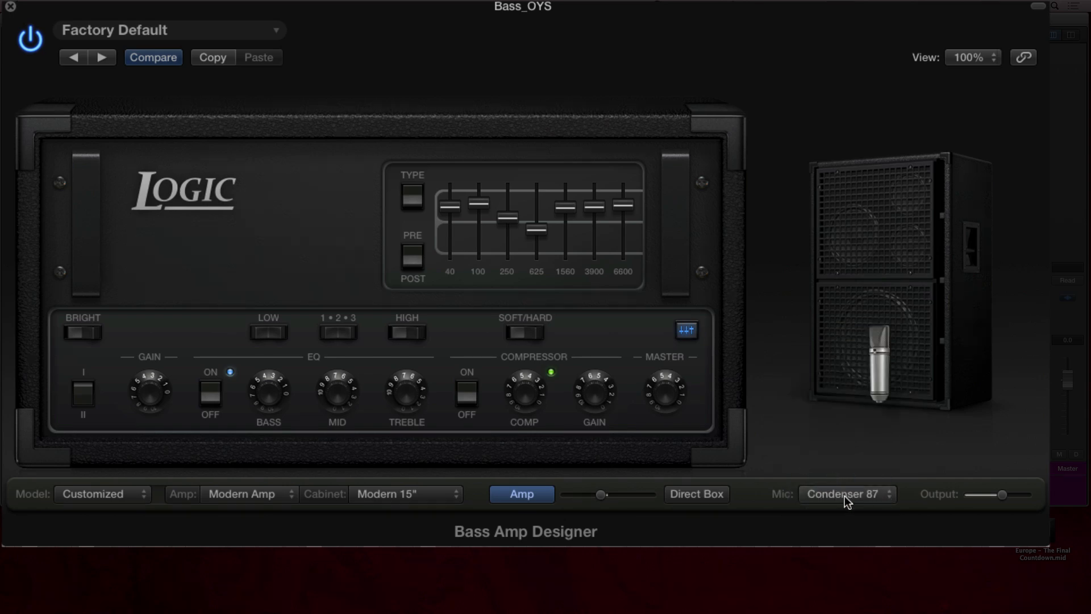
left_click(844, 493)
left_click(841, 514)
left_click(841, 494)
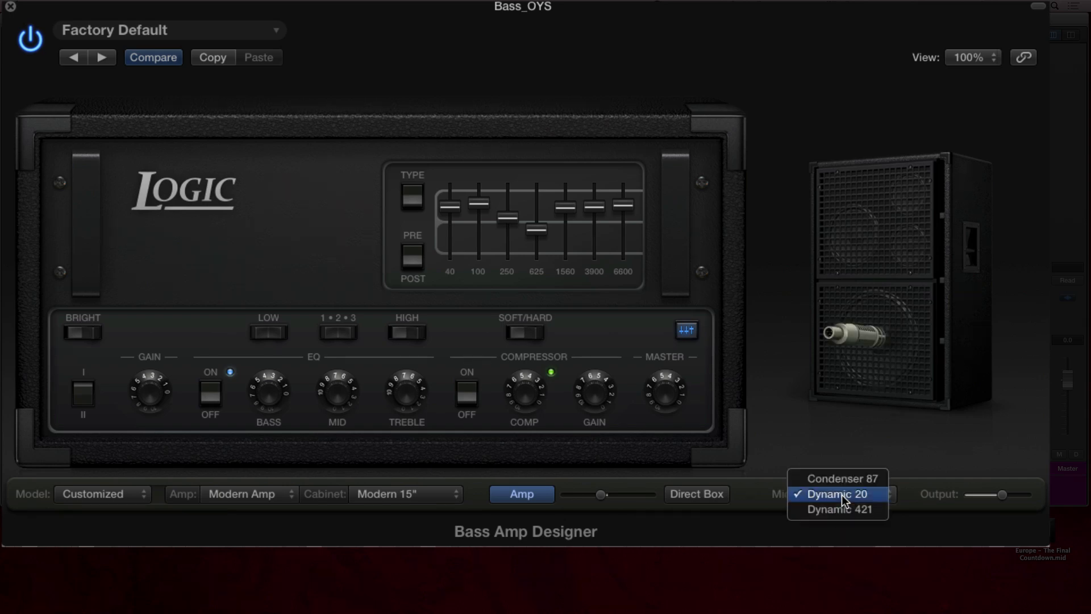
left_click(842, 511)
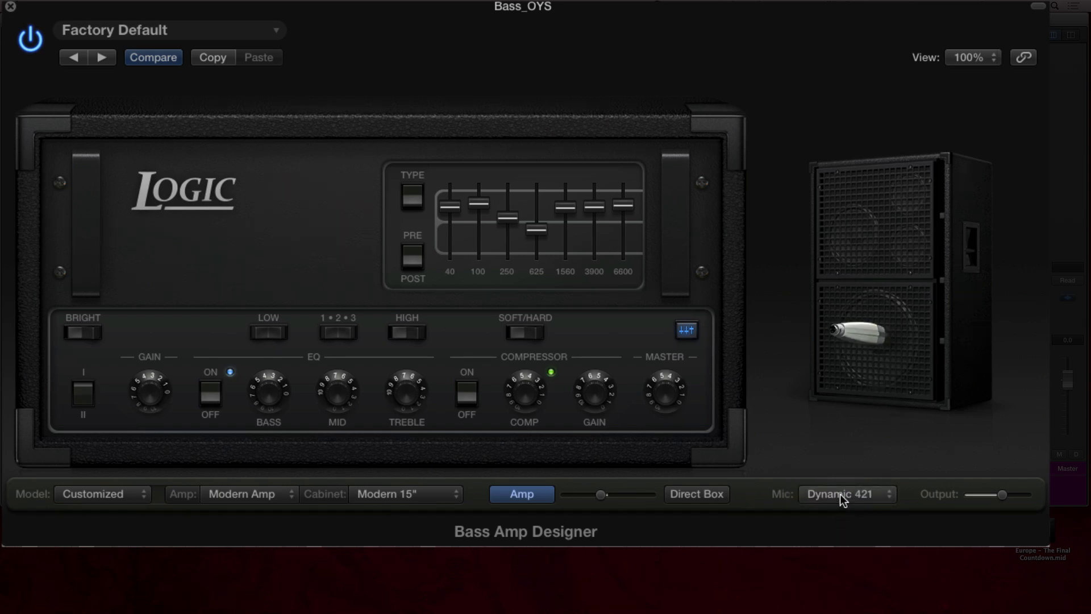
left_click(840, 493)
left_click(845, 476)
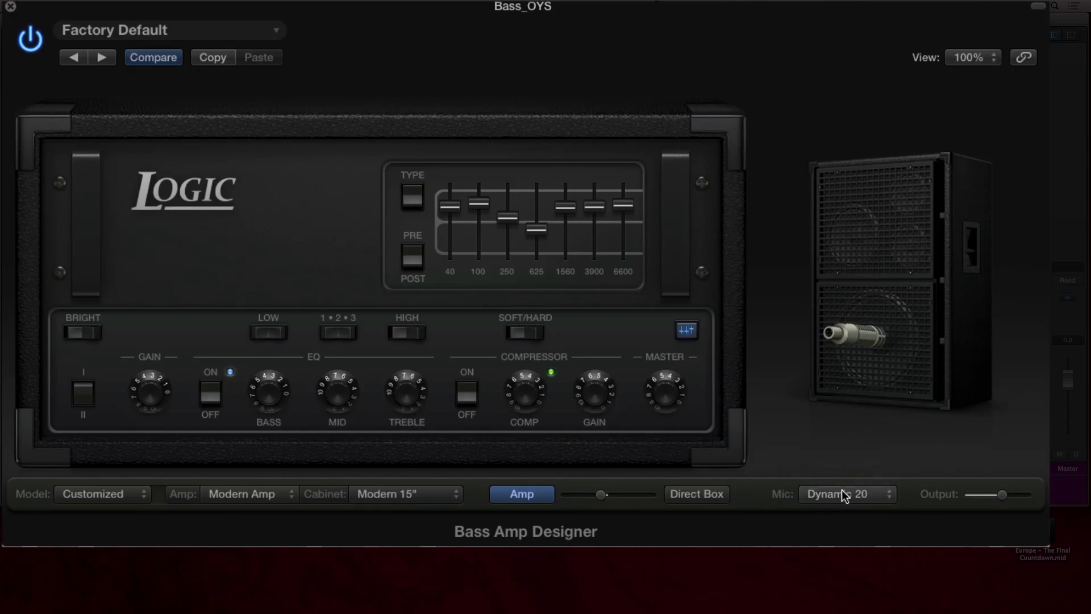
Choose the Condenser 87 microphone and place it slightly farther from the speaker cone.
left_click(844, 494)
left_click(844, 477)
mouse_move(843, 475)
mouse_move(865, 434)
left_mouse_down()
mouse_move(858, 439)
mouse_move(869, 441)
left_mouse_up()
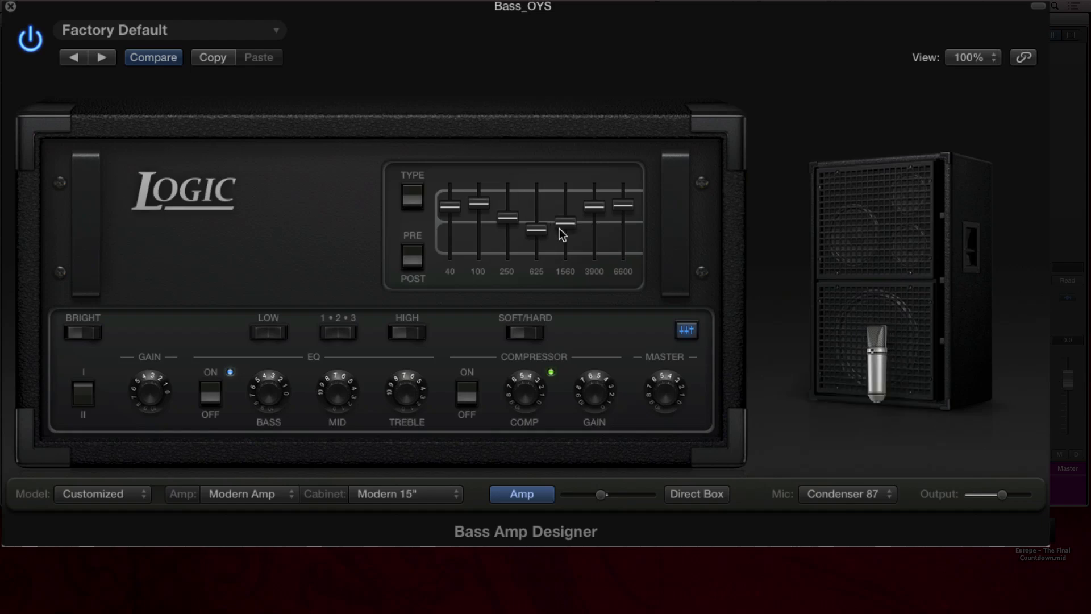
Raise the bass amp compressor's Comp amount, adjust its Gain, and try the Soft/Hard switch.
left_click_drag(535, 399, 538, 326)
left_click_drag(597, 400, 524, 307)
left_click(515, 332)
left_click(518, 336)
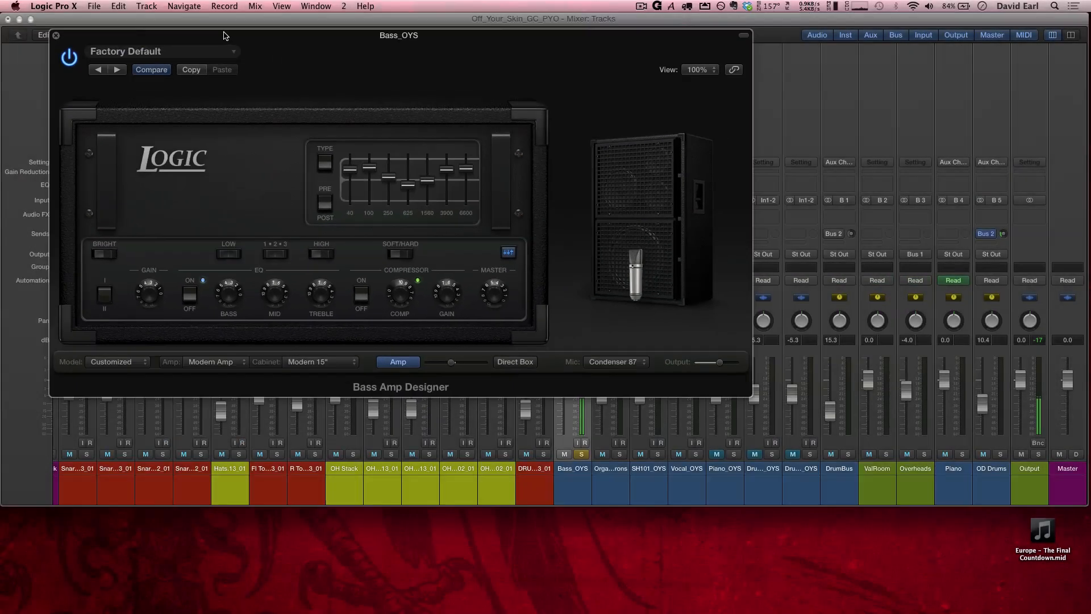
Shift the Bass Amp Designer plug-in on the Bass_OYS channel to free the insert slot above it.
left_click_drag(263, 7, 247, 308)
left_click_drag(219, 246, 475, 246)
left_click_drag(573, 215, 577, 223)
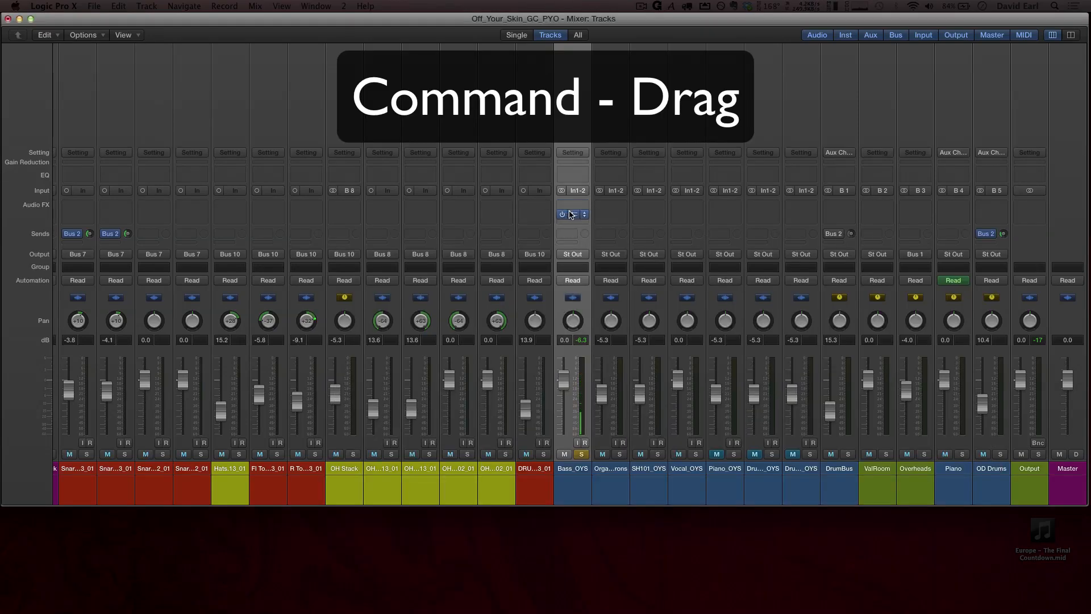
Insert a stereo Compressor ahead of the Bass Amp on the Bass_OYS channel and set its Gain to 5.5 dB.
left_click(570, 213)
mouse_move(589, 255)
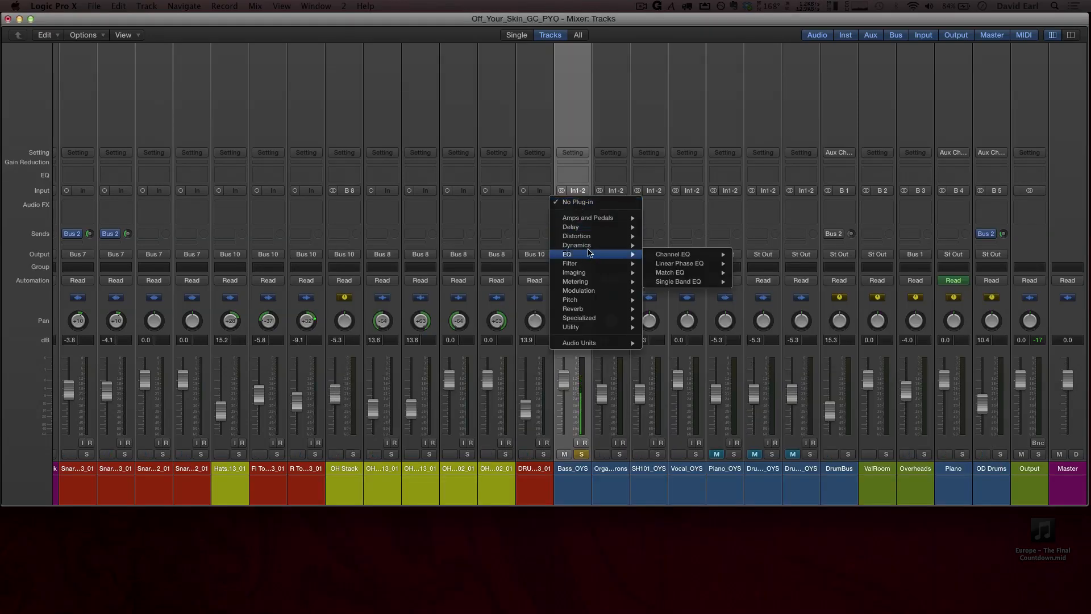
mouse_move(682, 254)
left_click(750, 254)
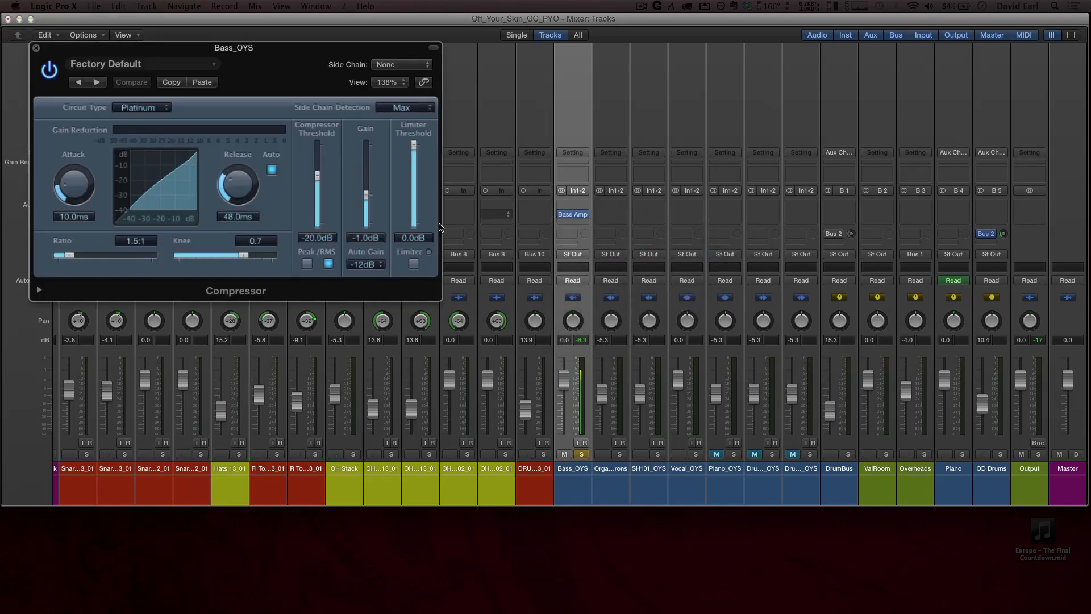
left_click_drag(367, 196, 366, 187)
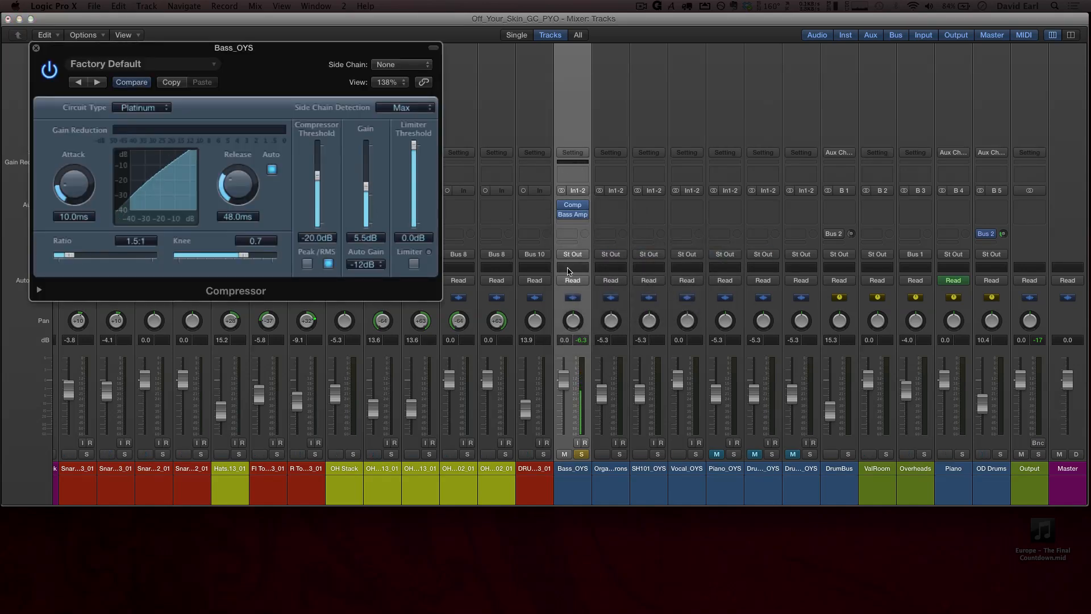
Reopen the Bass Amp Designer, lower its compressor's Comp amount, and adjust the Mid and Treble controls.
left_click(575, 218)
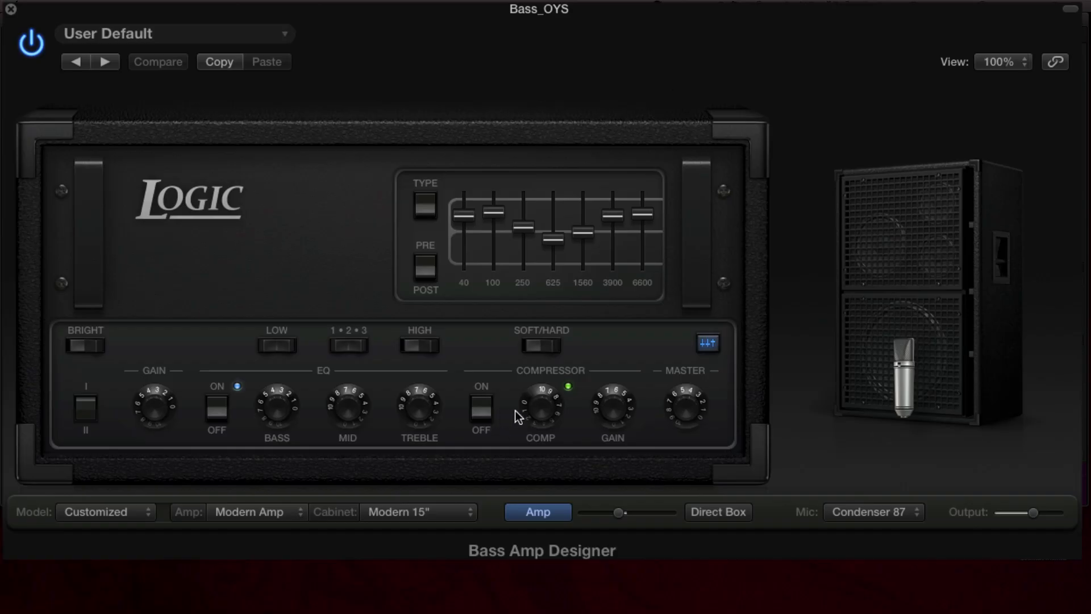
left_click_drag(541, 402, 554, 372)
left_click_drag(554, 444, 554, 432)
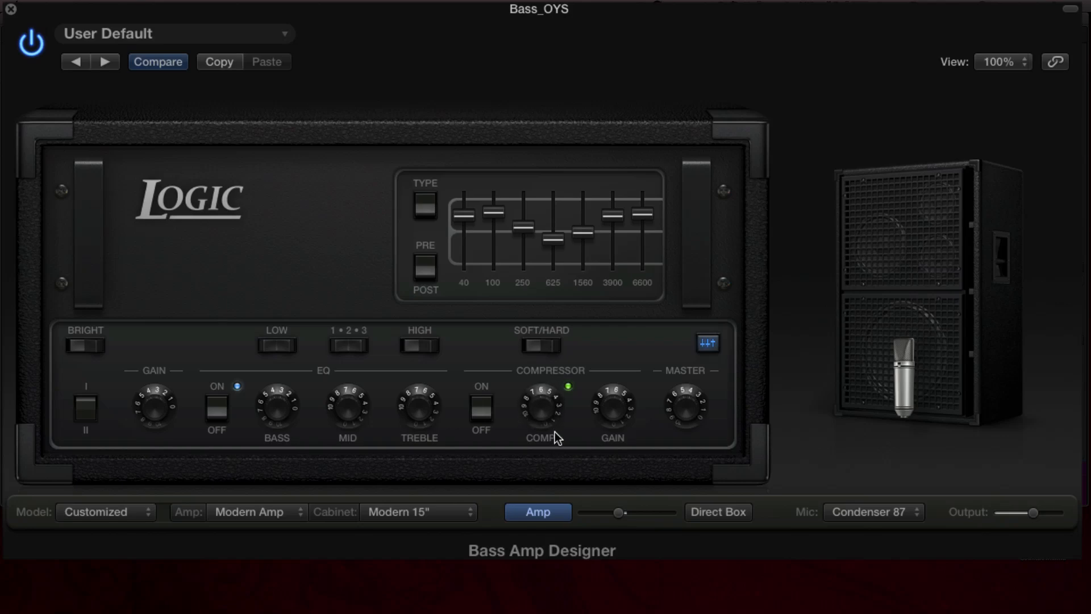
left_click_drag(370, 407, 377, 446)
left_click_drag(428, 434, 429, 427)
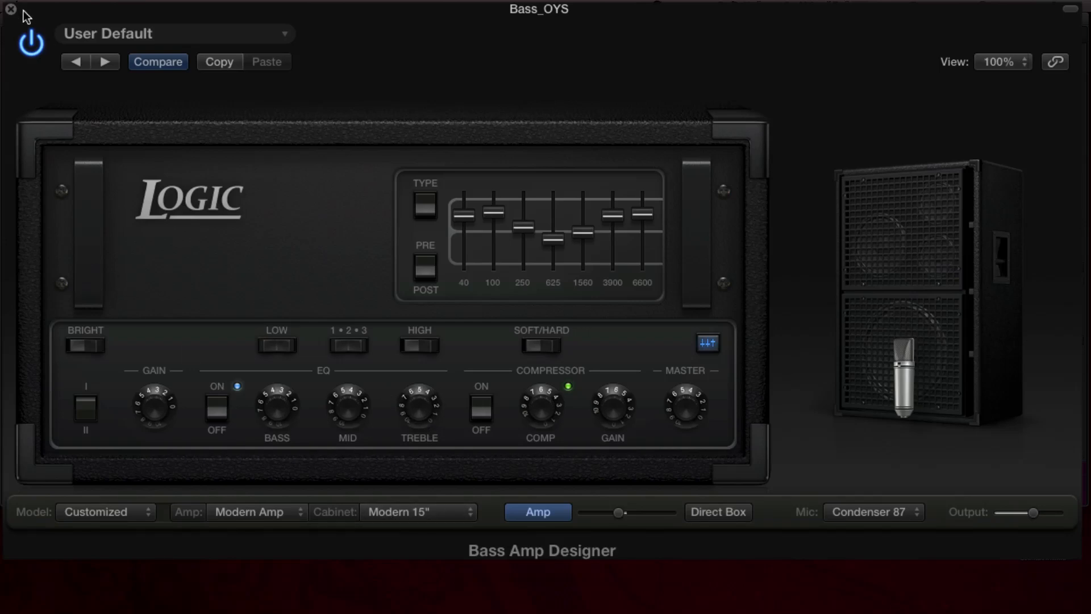
Compare the bass with the amp bypassed and active, and close the Bass Amp Designer and Compressor windows.
left_click(25, 43)
left_click(25, 43)
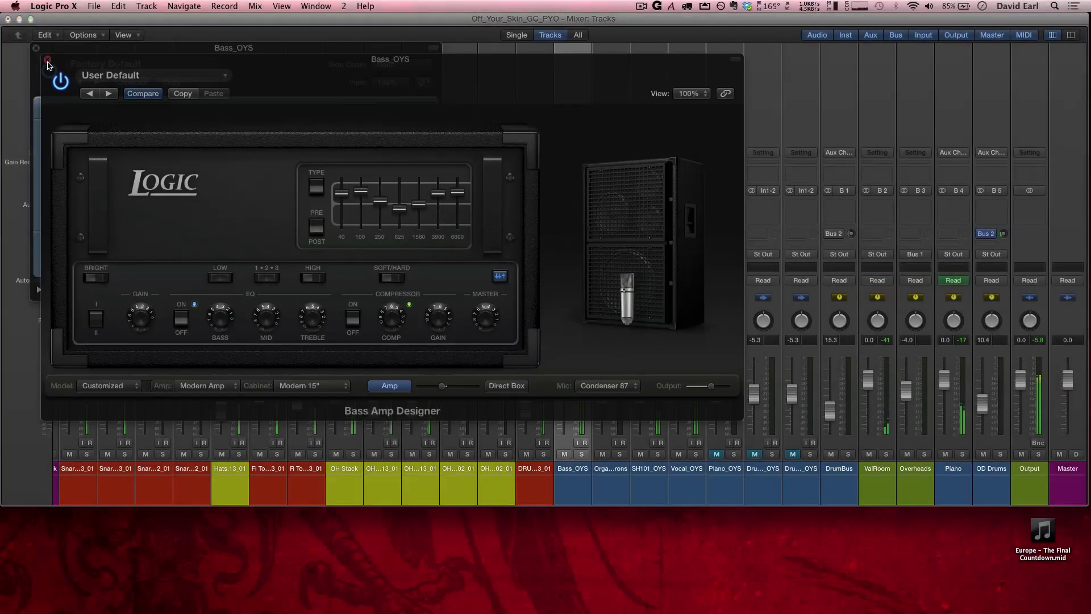
left_click(47, 59)
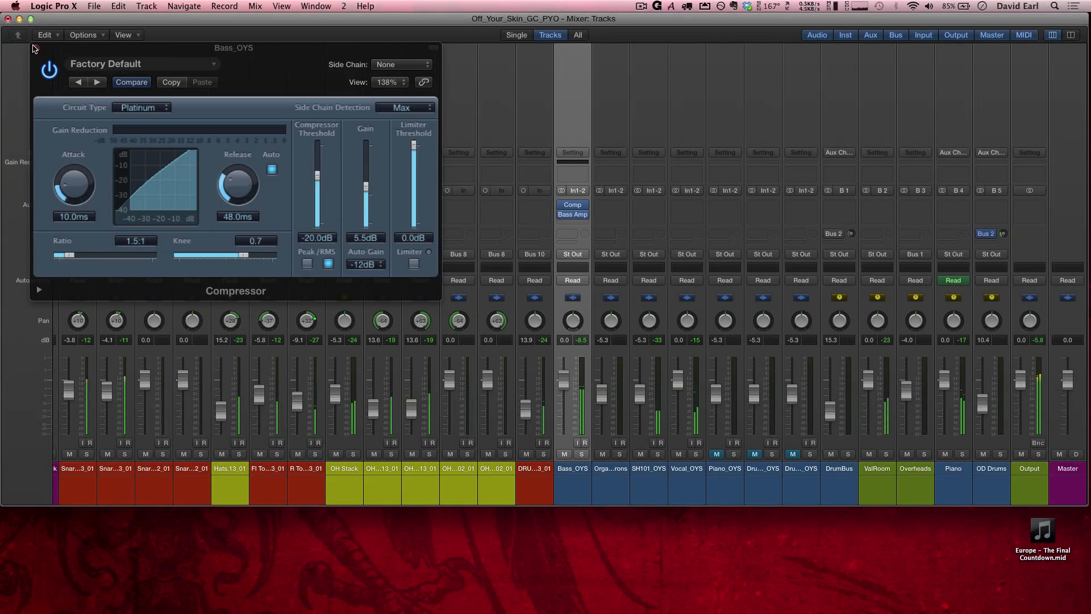
left_click(36, 48)
Lower the Bass_OYS fader to -9.6 dB while comparing the channel with its two plug-ins bypassed and active.
left_click_drag(559, 384, 562, 406)
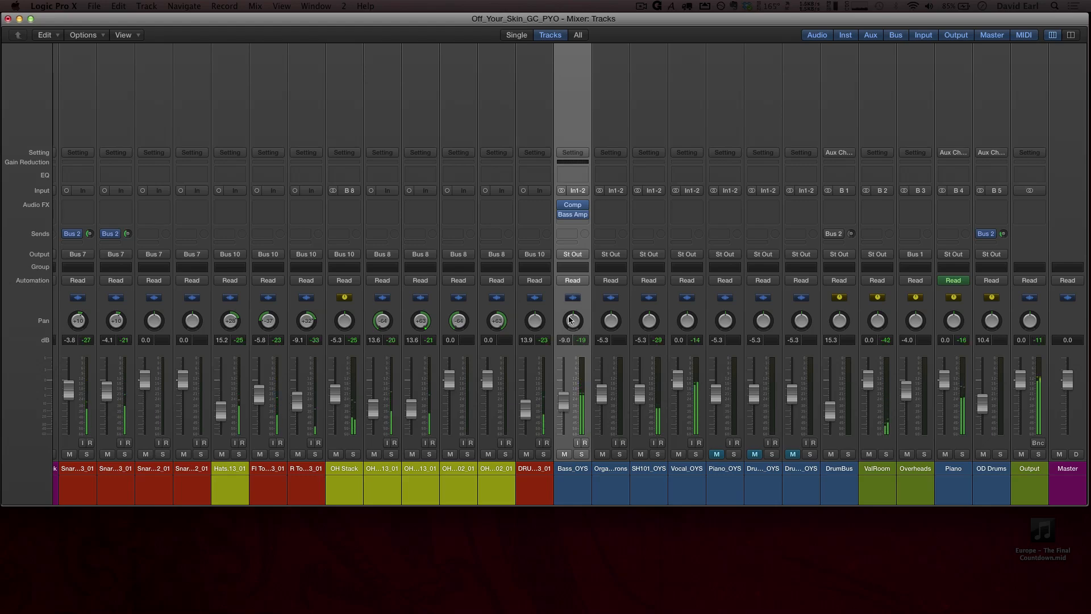
left_click(560, 216)
left_click(561, 207)
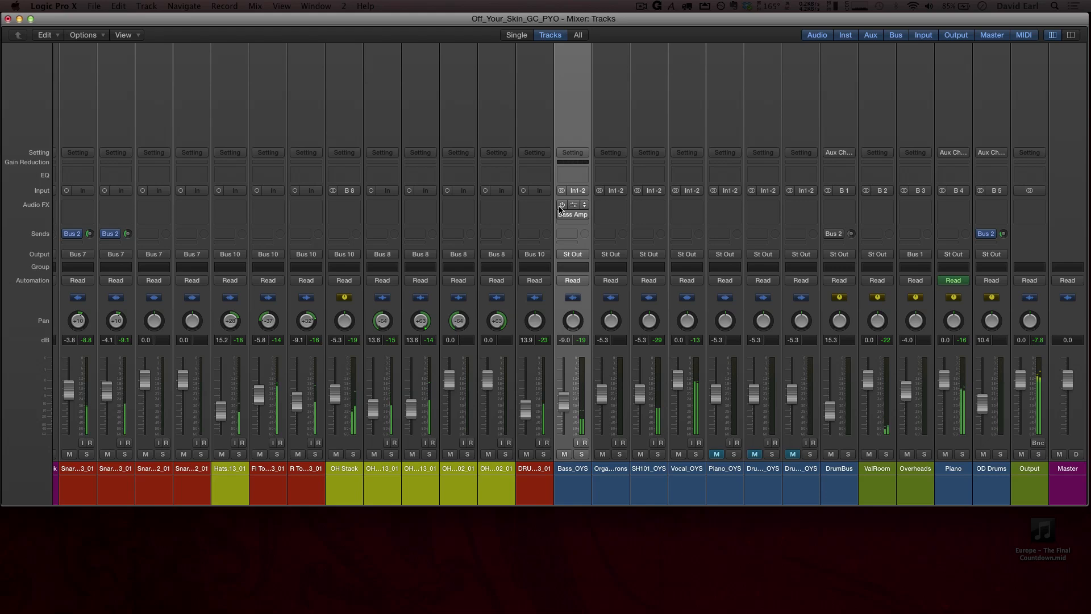
left_click(561, 205)
left_click(561, 214)
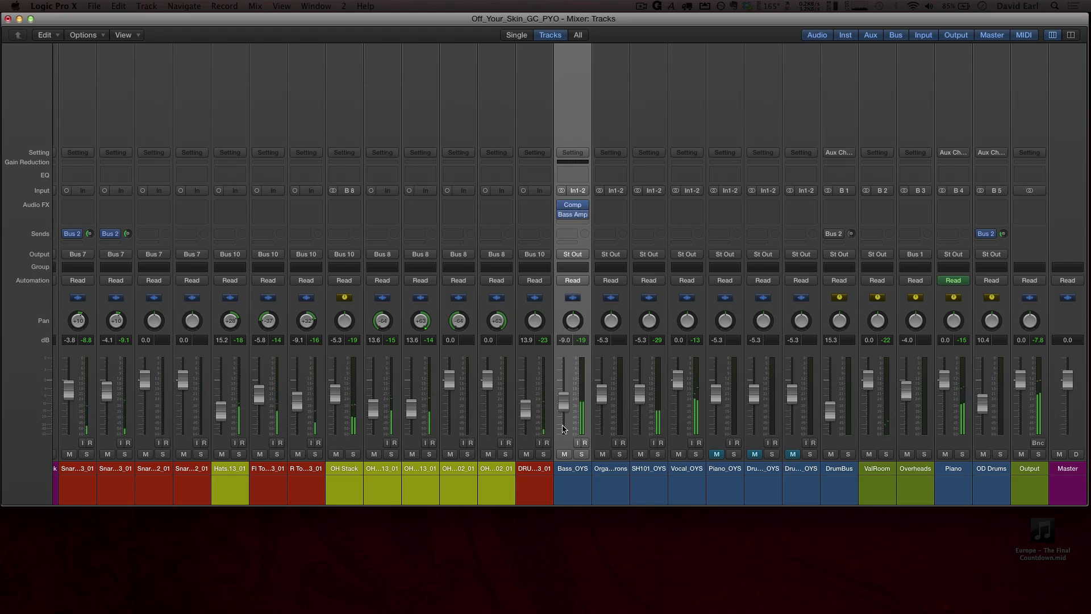
left_click_drag(561, 404, 561, 406)
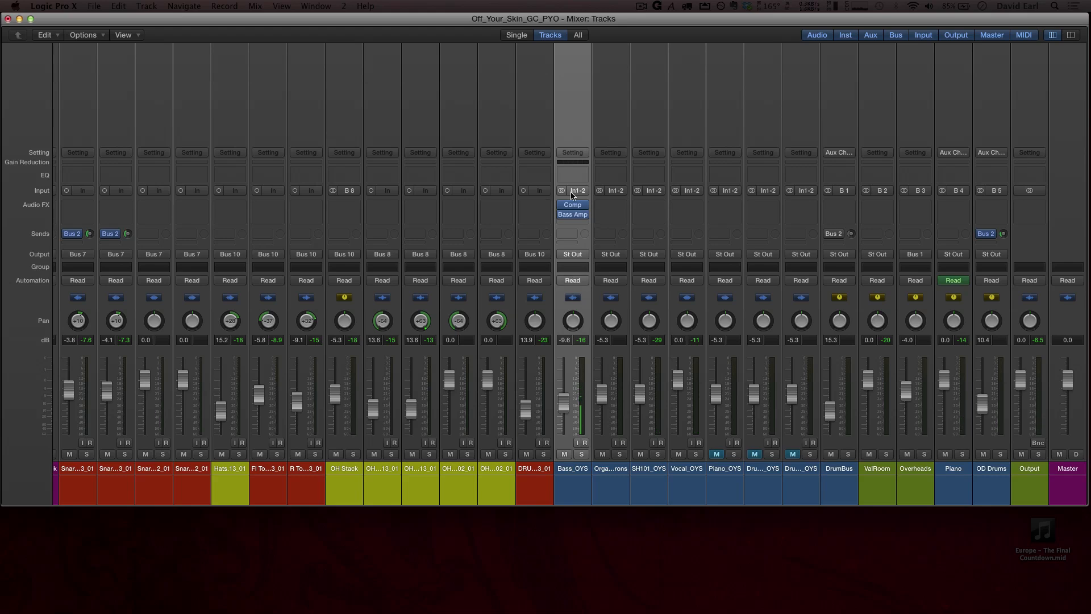
Insert a stereo Pedalboard below the Bass Amp on the Bass_OYS channel and close its window.
left_click(573, 224)
mouse_move(588, 238)
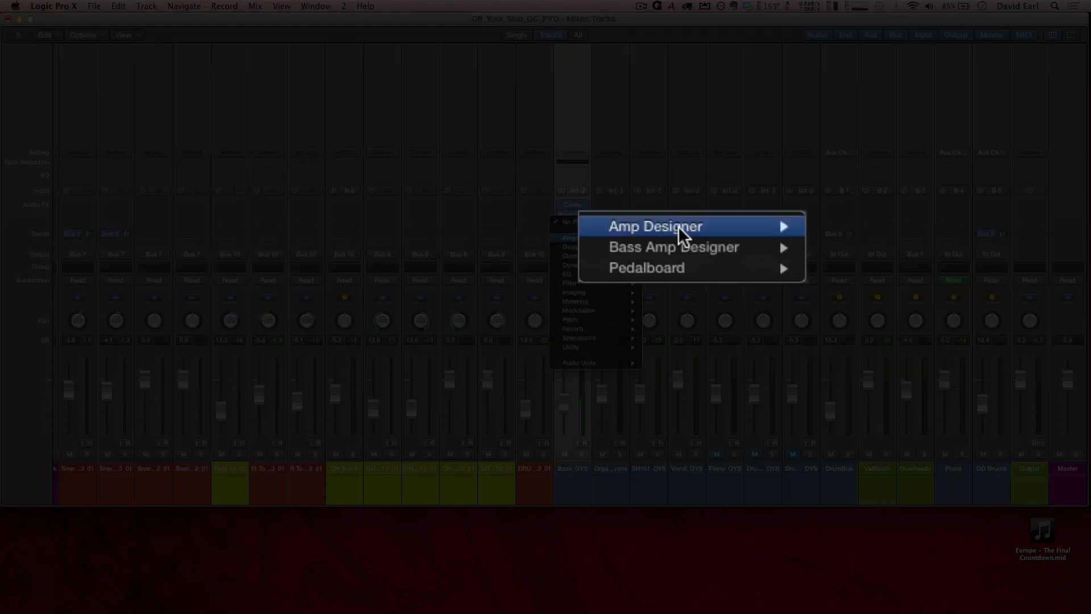
mouse_move(672, 256)
left_click(737, 256)
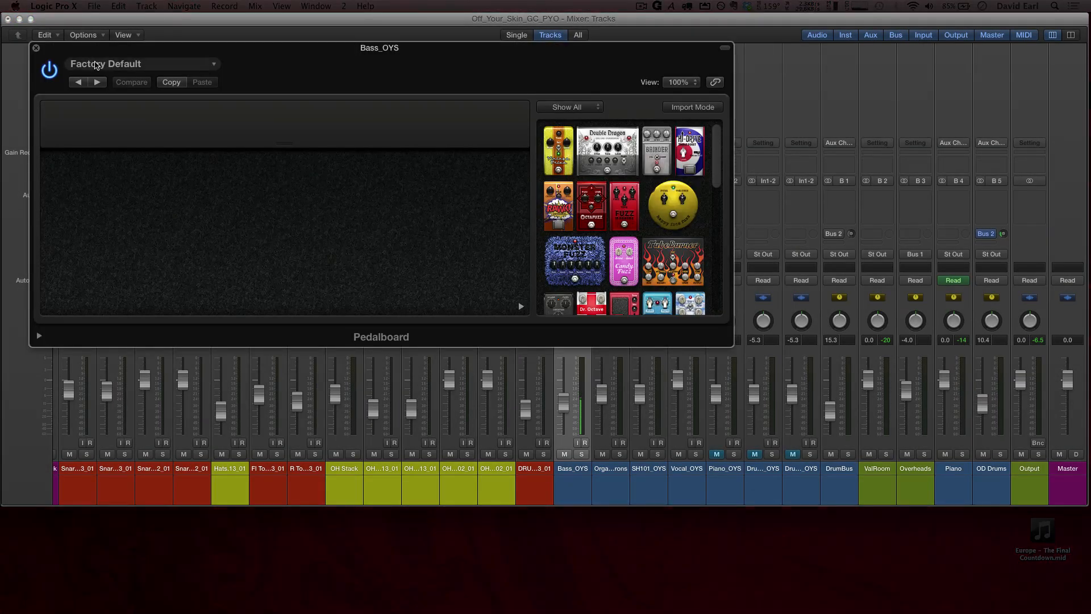
left_click(36, 46)
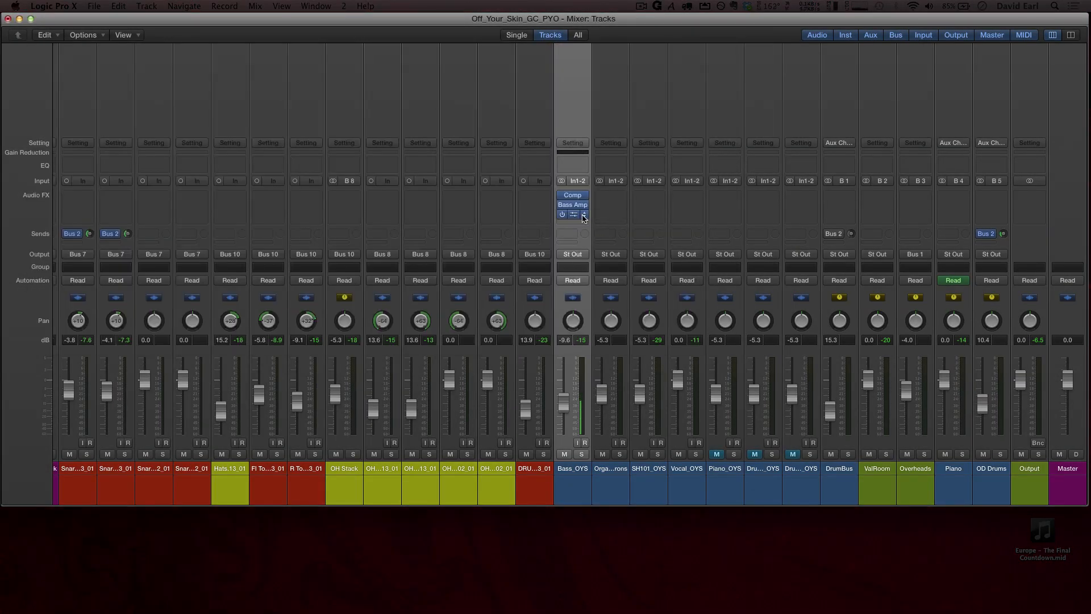
Replace the Pedalboard on the Bass_OYS channel with a stereo Amp Designer using the Sunshine Head amp, and close its window.
left_click(584, 217)
mouse_move(592, 248)
mouse_move(696, 250)
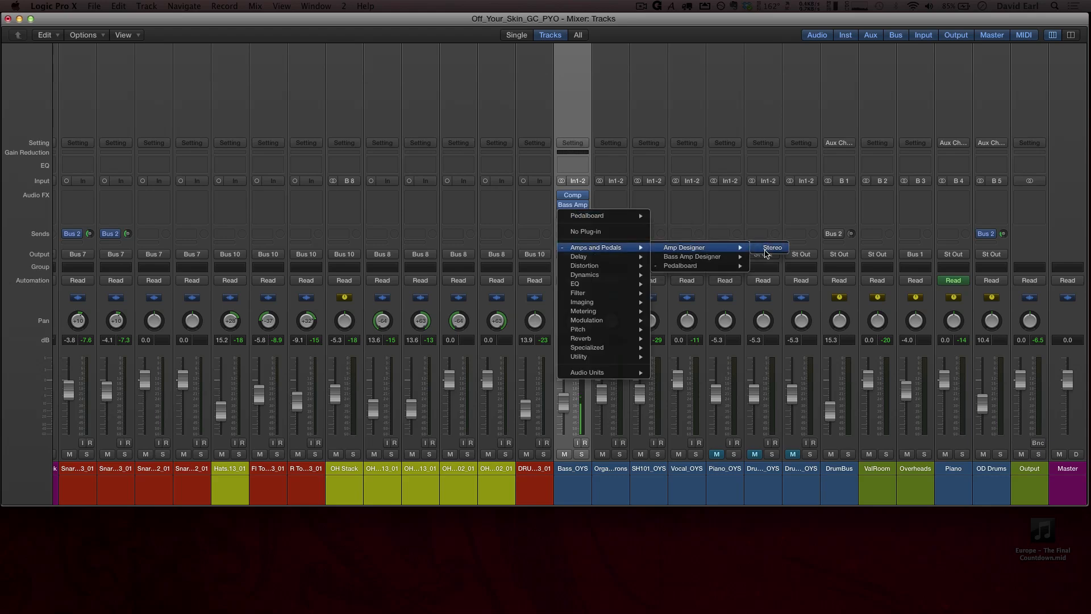
left_click(756, 251)
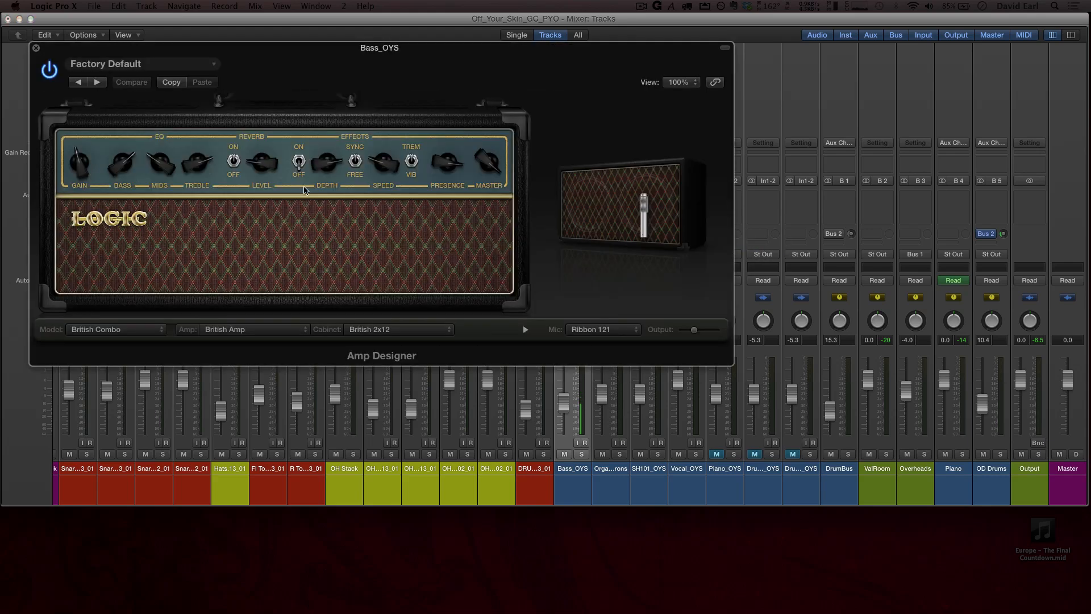
left_click(284, 332)
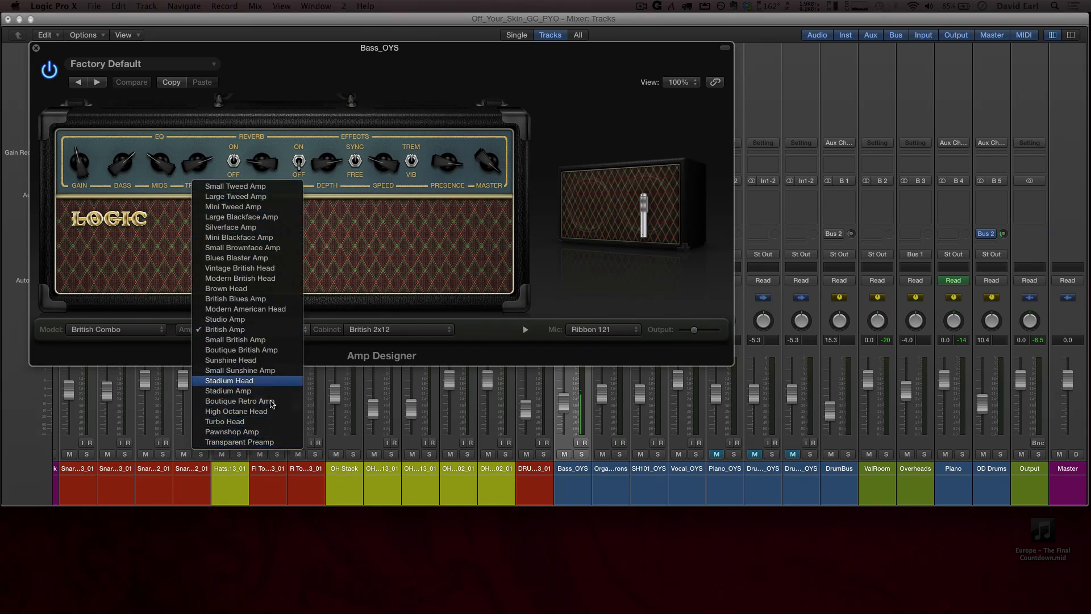
left_click(279, 360)
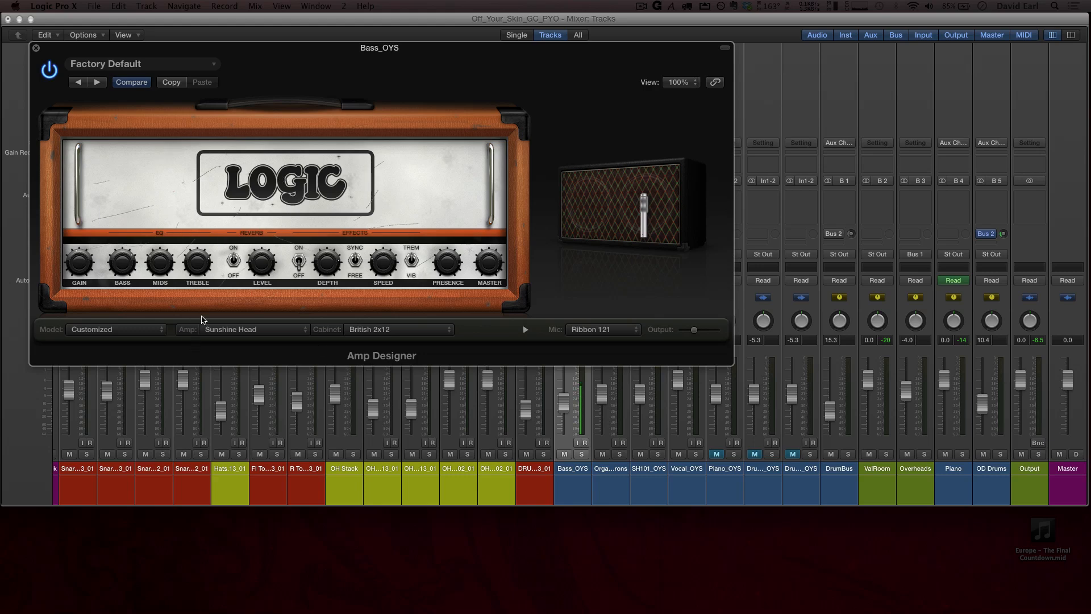
left_click(37, 49)
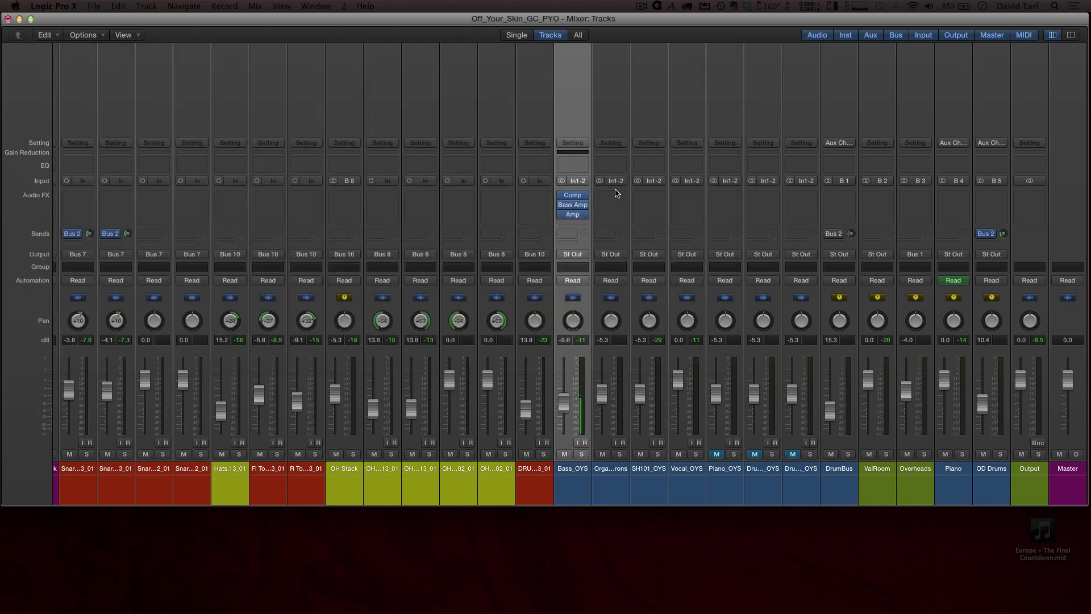
Remove the Amp Designer from the Bass_OYS channel and audition the Vocal_OYS channel by toggling its solo on and off.
left_click(585, 221)
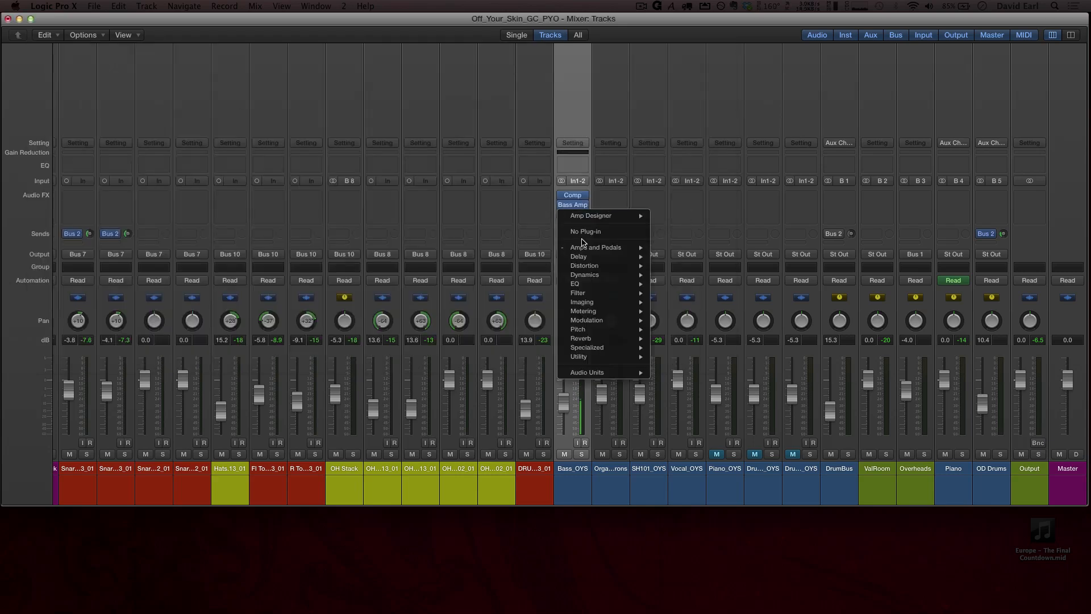
left_click(588, 228)
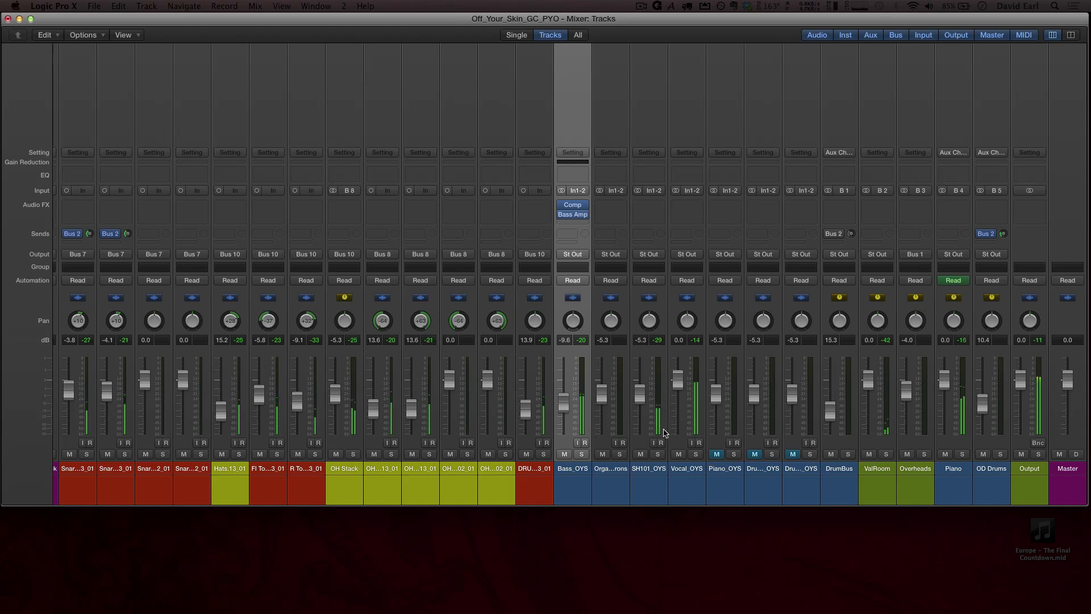
left_click(695, 454)
left_click(697, 455)
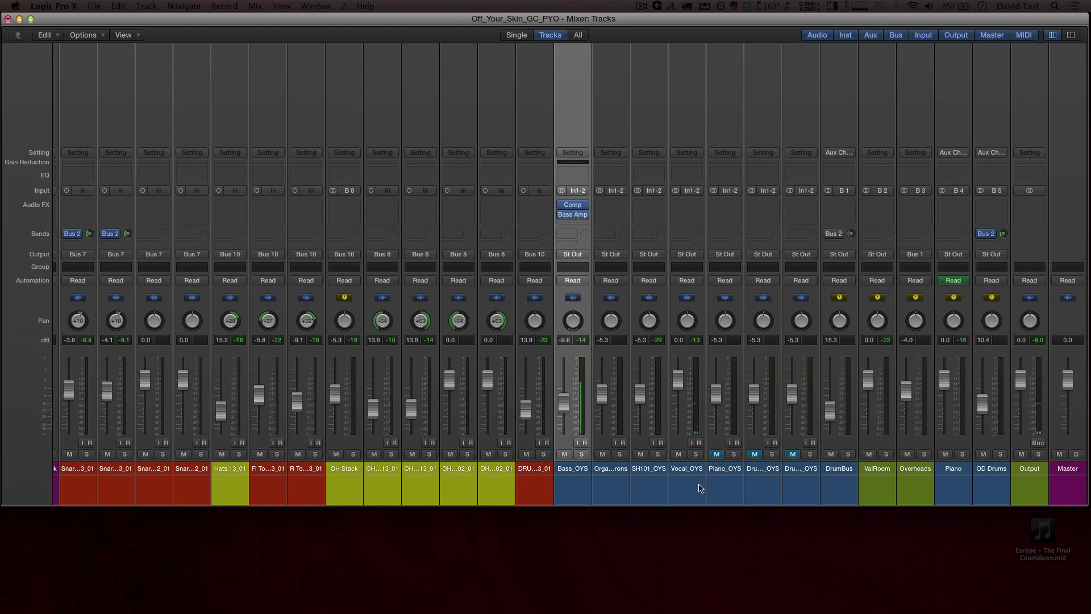
left_click(696, 454)
left_click(696, 454)
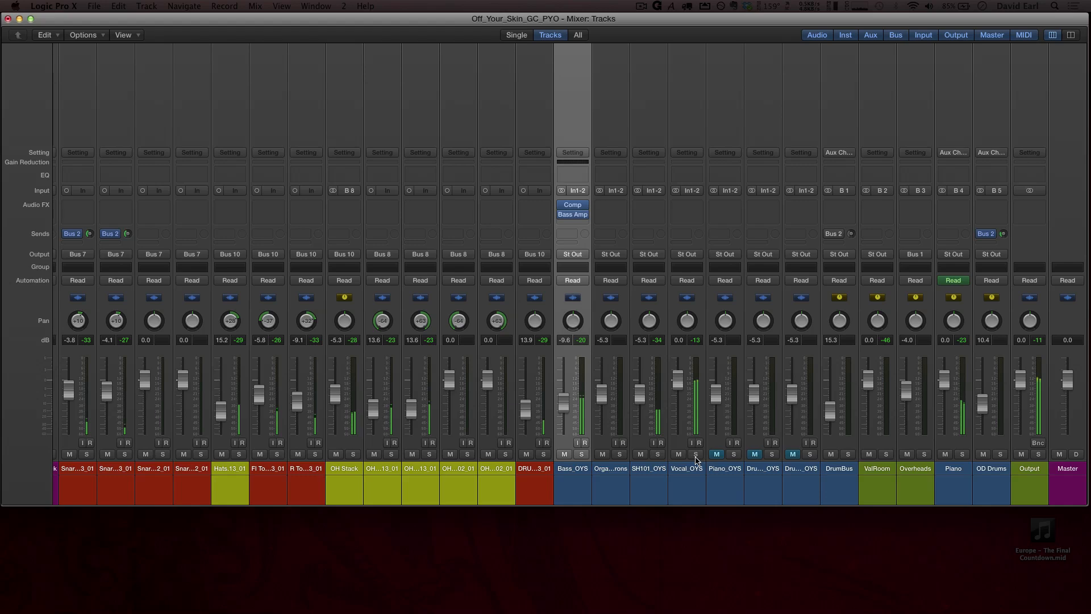
Copy the Compressor and Bass Amp from Bass_OYS to the soloed SH101_OYS channel, unsolo it, and raise the Bass_OYS fader to -7.8 dB.
left_click(657, 455)
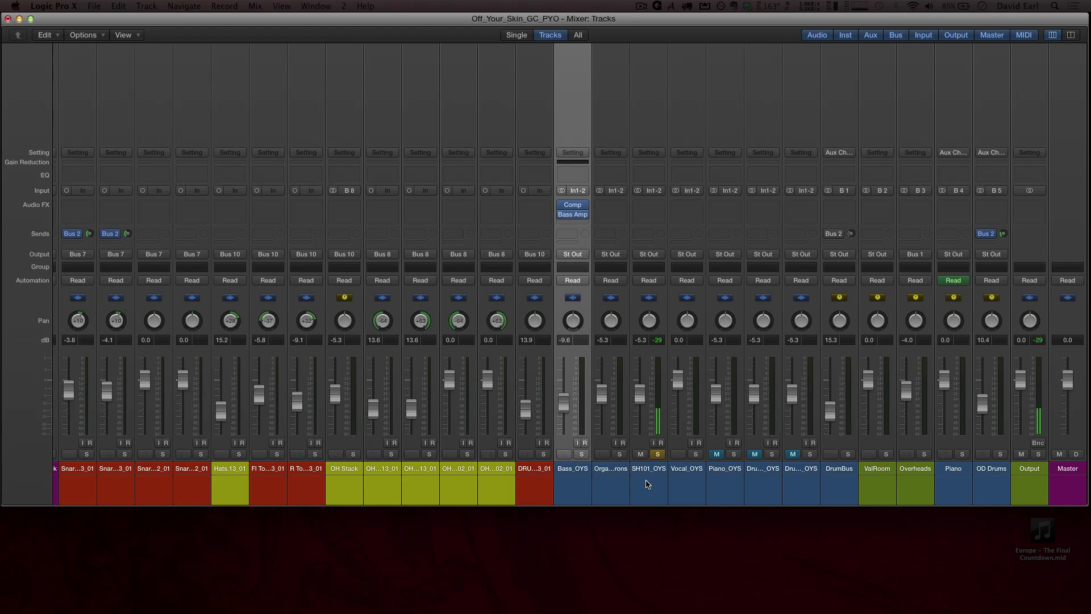
mouse_move(574, 214)
left_click_drag(582, 216, 649, 215)
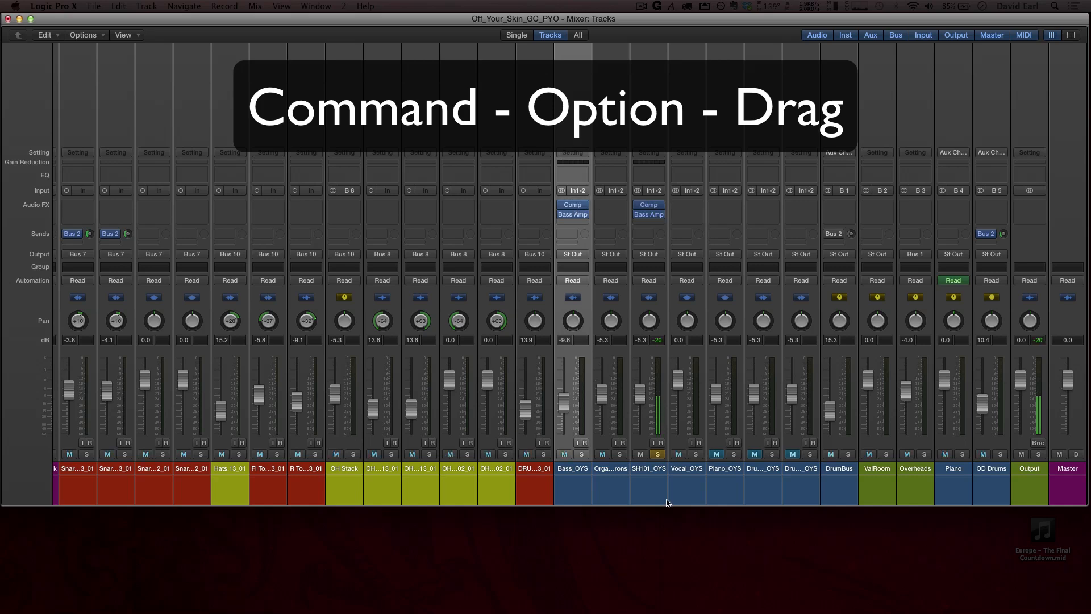
left_click(654, 456)
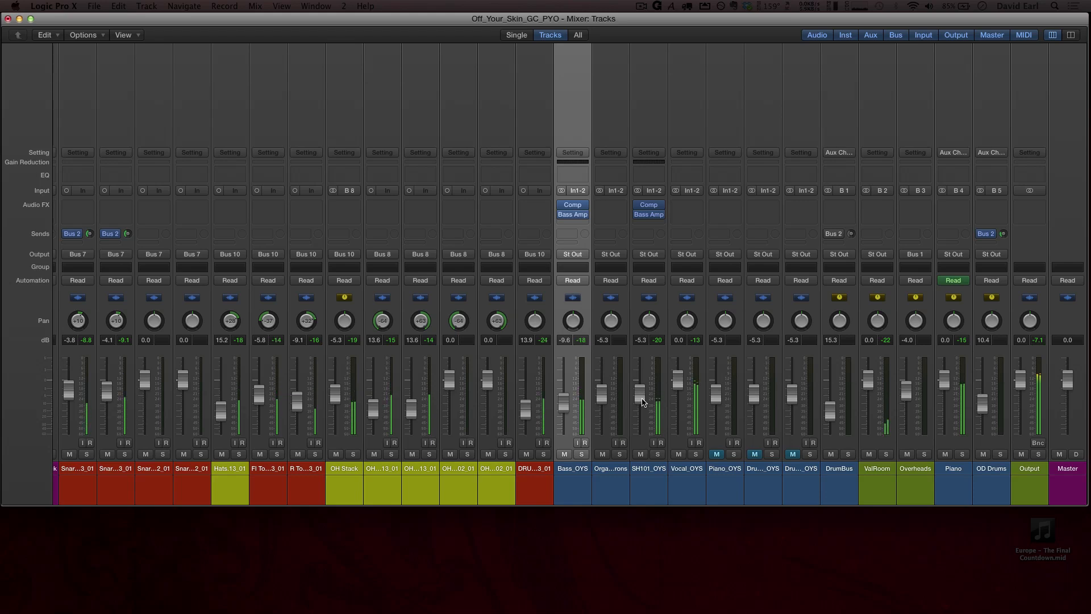
left_click_drag(571, 402, 571, 396)
Reset the faders of the first two overhead channels beside the OH Stack to 0.0 dB, and lower the OH Stack fader to -8.4 dB.
scroll(574, 470, "left", 2)
scroll(574, 470, "left", 5)
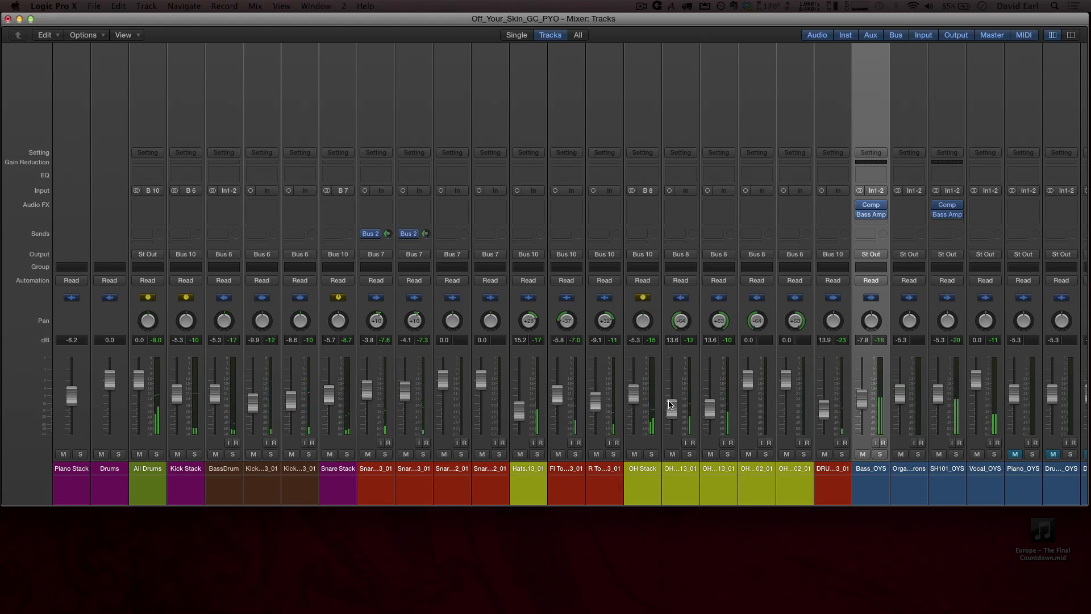
left_click_drag(708, 408, 710, 393)
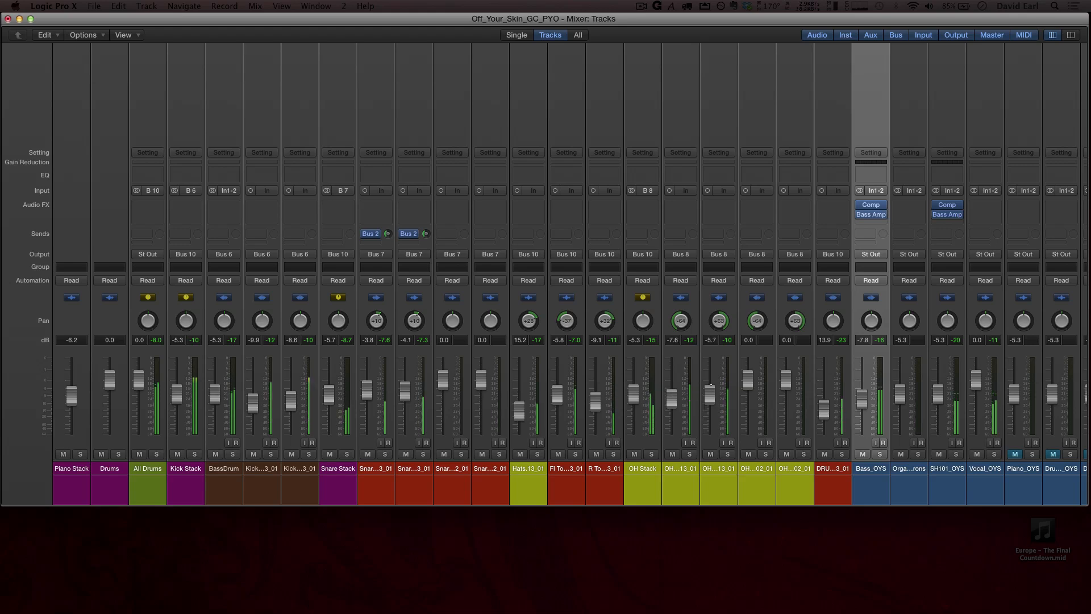
left_click(709, 391, "alt")
left_click(671, 397, "alt")
left_click_drag(632, 394, 634, 405)
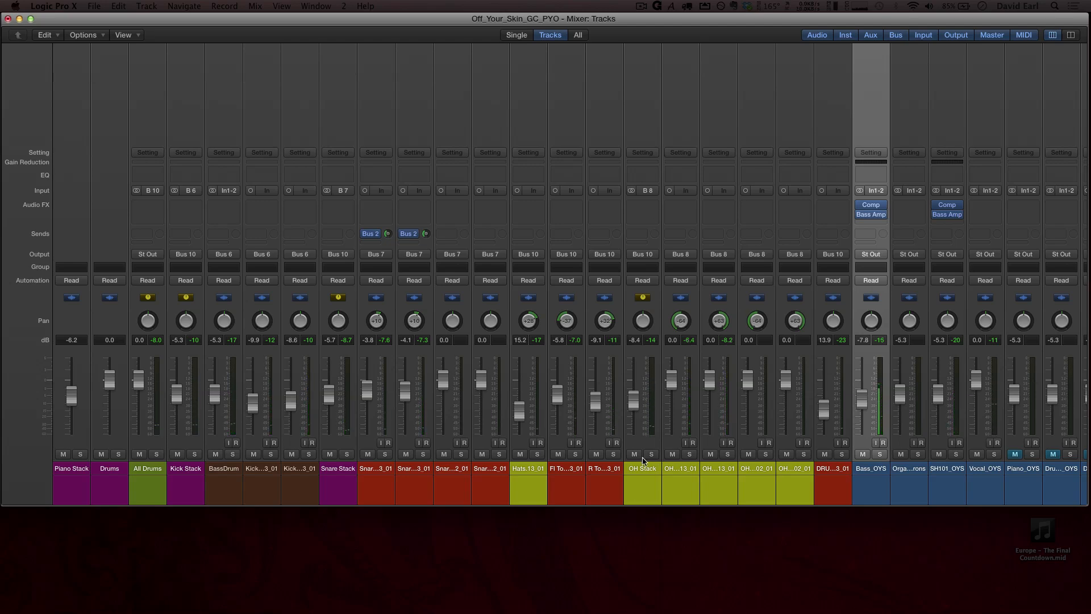
Insert a stereo Compressor on the OH Stack channel and move its window toward the middle of the mixer.
left_click(655, 207)
mouse_move(653, 244)
mouse_move(759, 250)
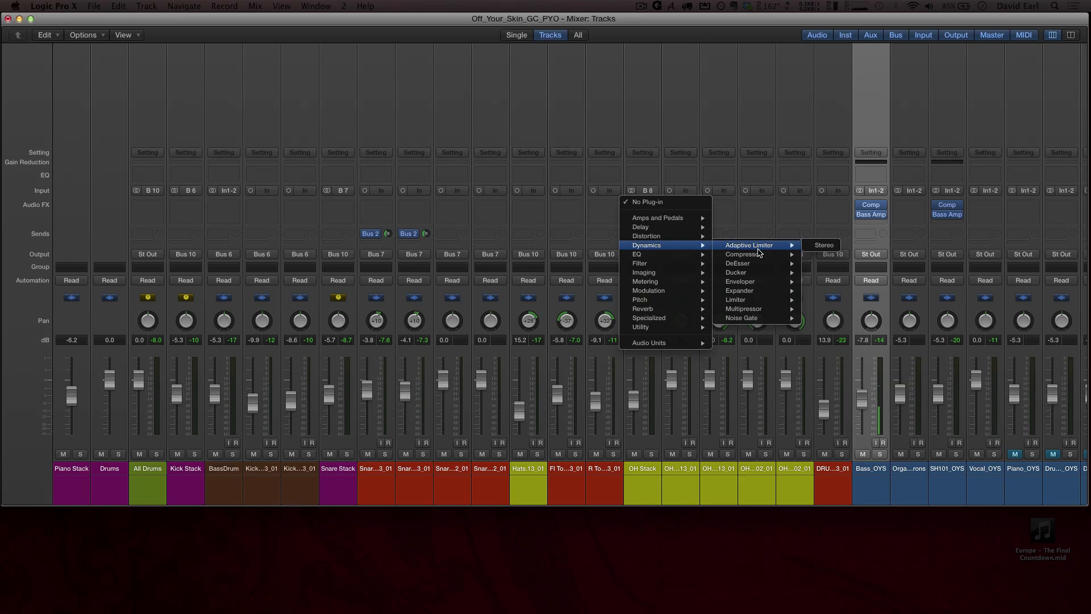
left_click(818, 254)
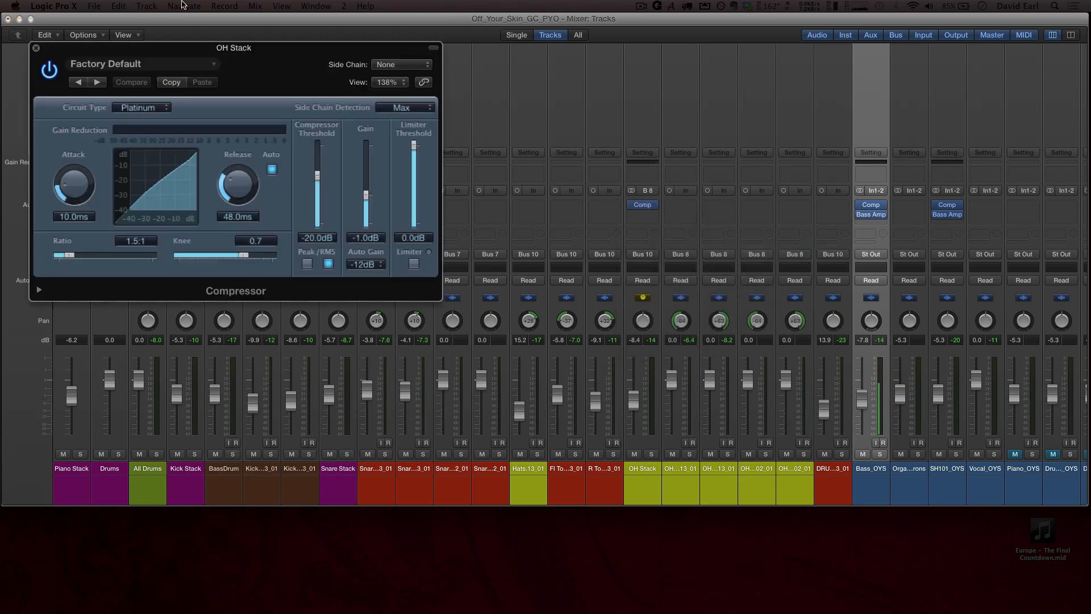
left_click_drag(199, 52, 360, 113)
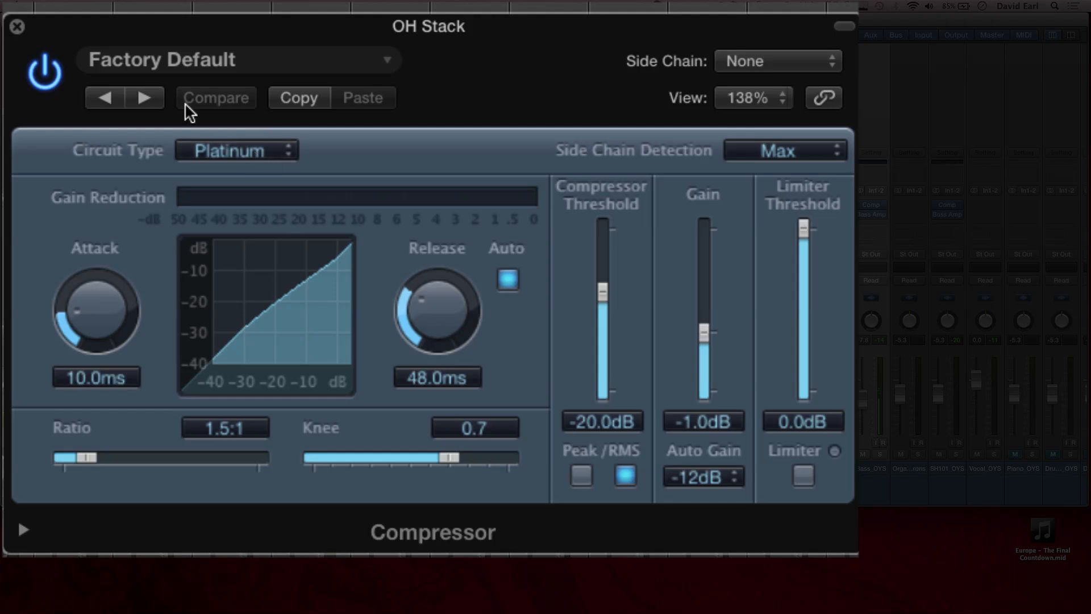
Set the OH Stack compressor's circuit type to Vintage Opto and look through the available circuit types.
left_click(244, 155)
left_click(250, 311)
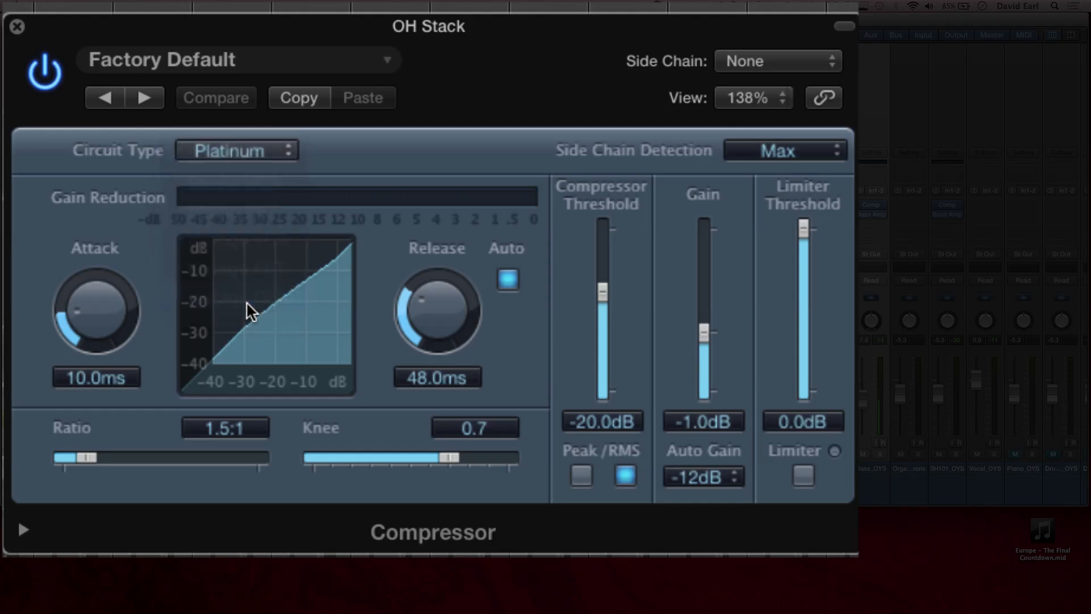
left_click(297, 157)
left_click(382, 153)
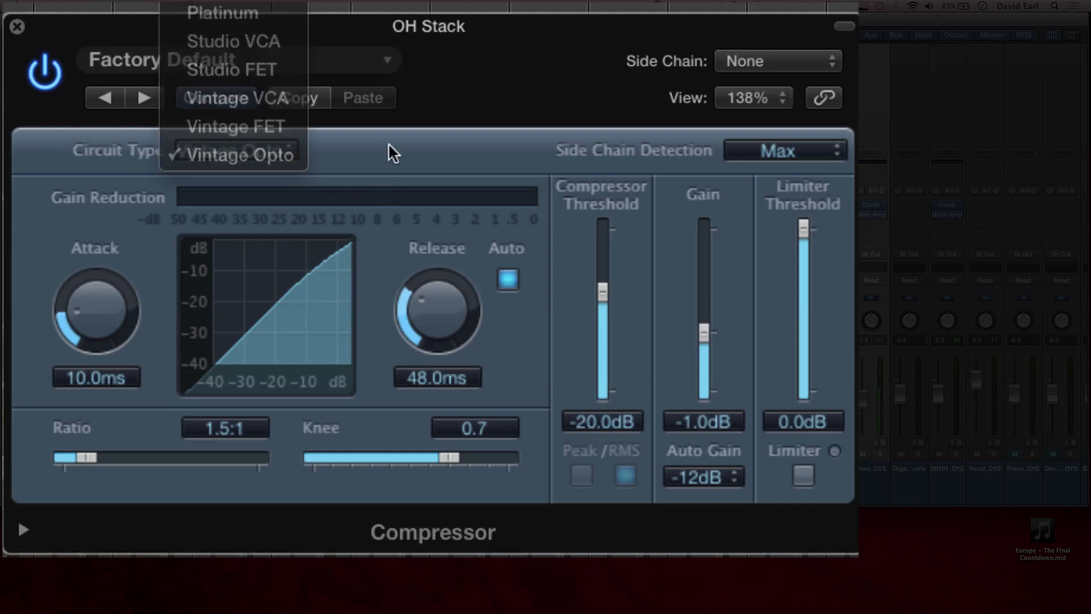
left_click(239, 160)
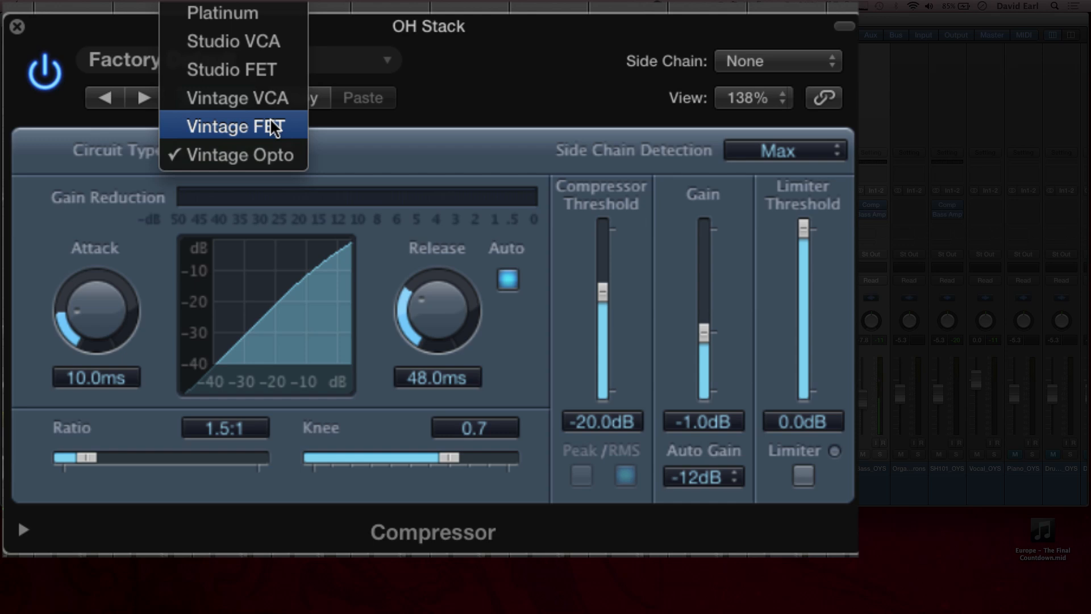
left_click(256, 154)
Set the OH Stack compressor's attack to 65 ms, release to 180 ms and ratio to 5.0:1.
left_click_drag(49, 268, 96, 213)
left_click_drag(434, 304, 472, 223)
left_click_drag(429, 316, 439, 204)
left_click_drag(101, 446, 162, 461)
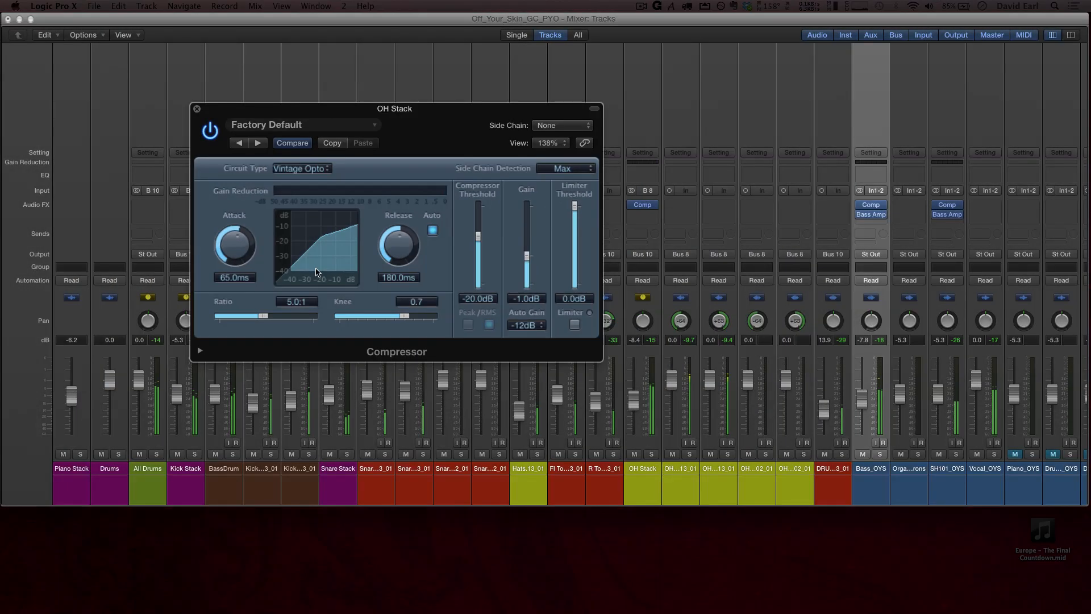
Solo the OH Stack and set its compressor threshold to -29.5 dB, comparing the sound with the compressor bypassed and active.
left_click(652, 454)
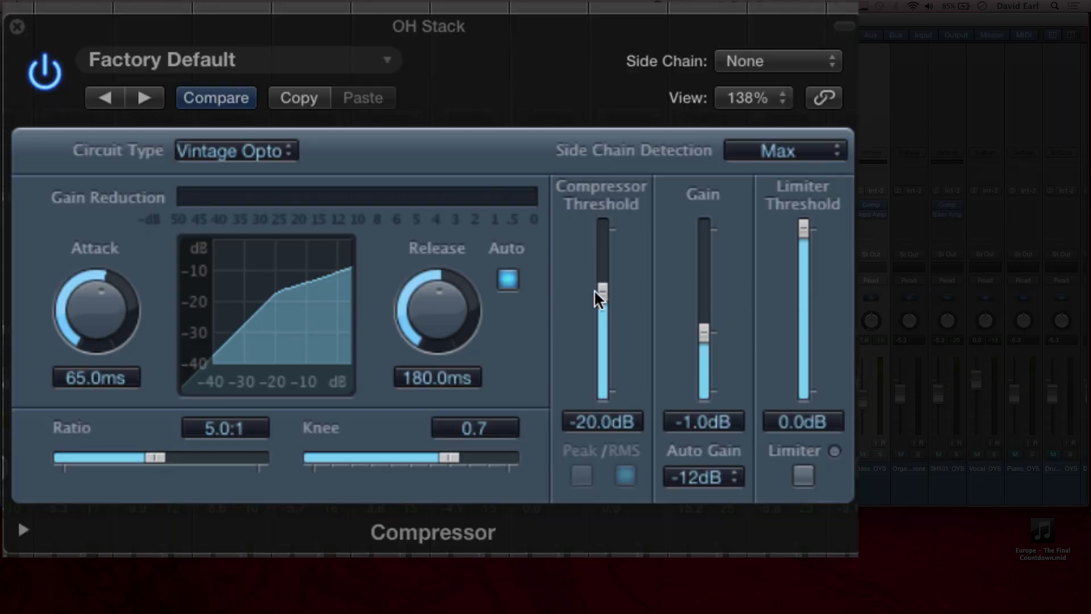
left_click_drag(594, 290, 603, 334)
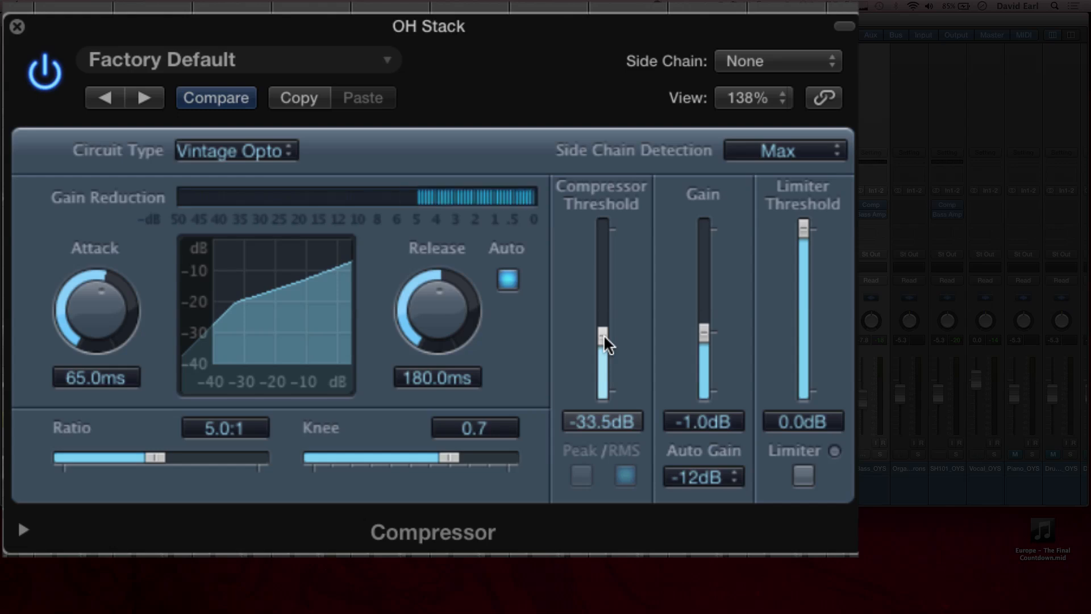
left_click(41, 73)
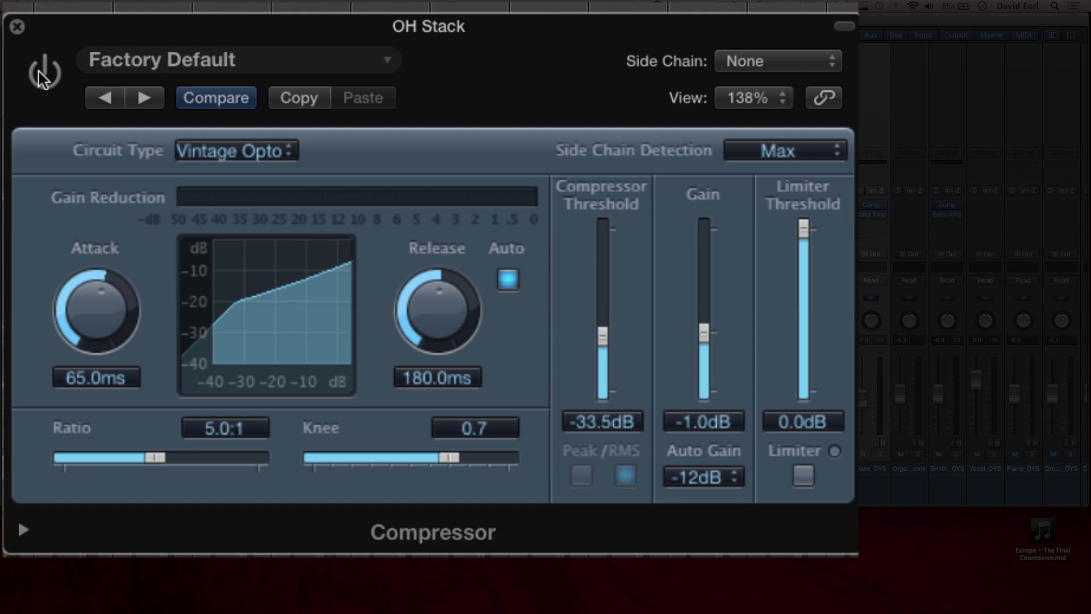
left_click(42, 73)
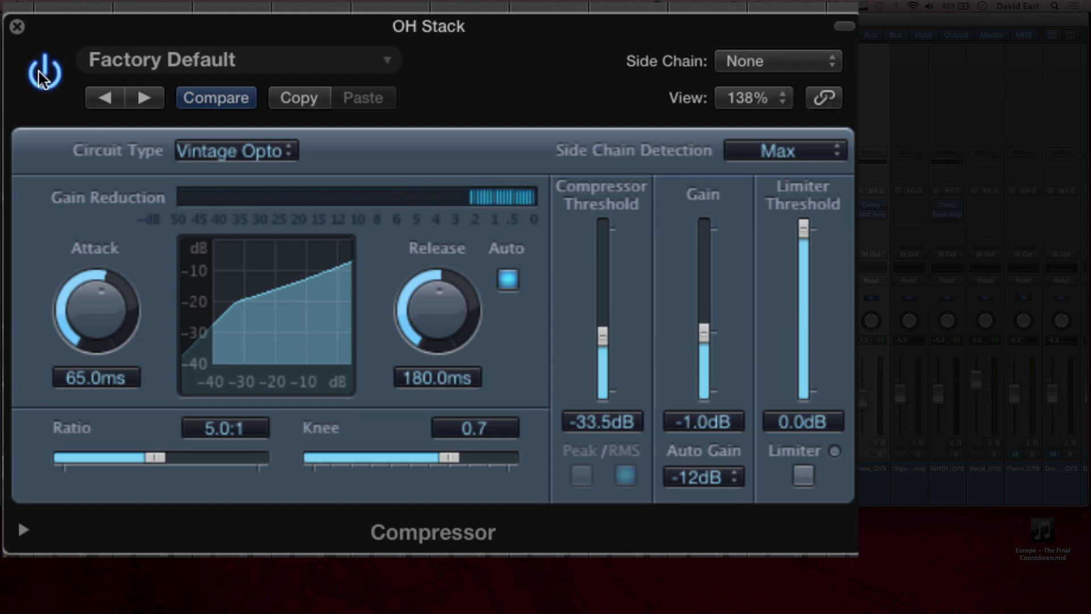
left_click_drag(601, 343, 601, 331)
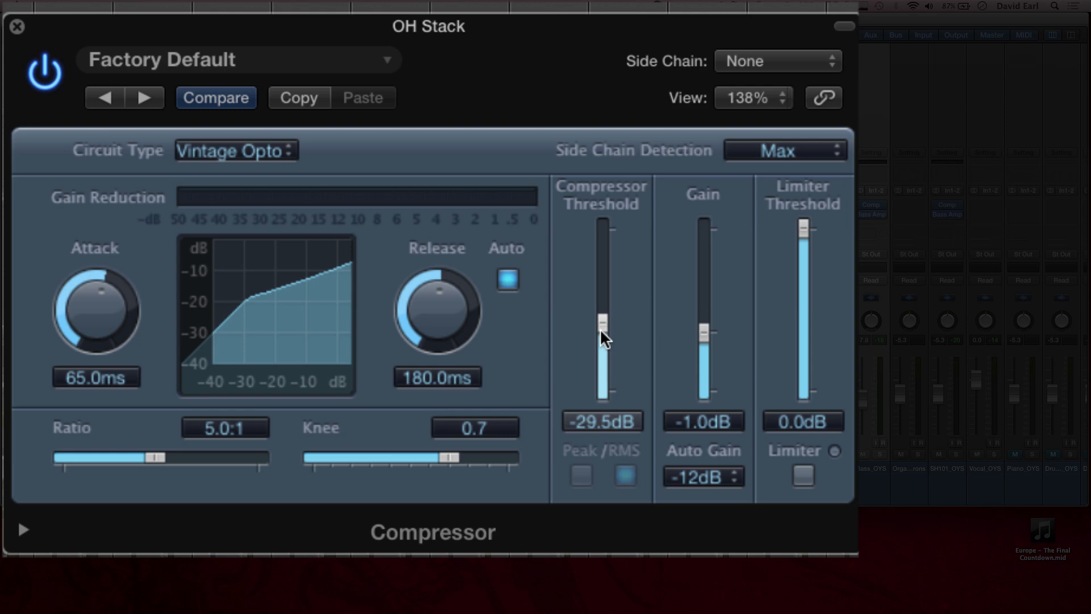
Turn off the OH Stack compressor's Auto Gain and set its gain to 4.0 dB.
left_click_drag(703, 332, 702, 334)
left_click(696, 477)
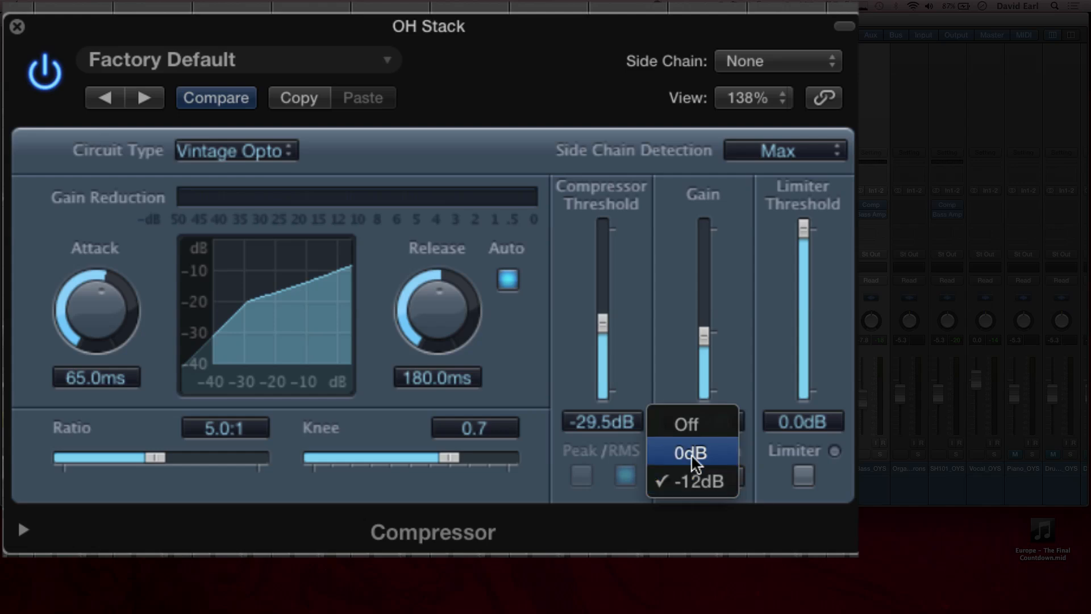
left_click(694, 423)
left_click_drag(708, 331, 710, 312)
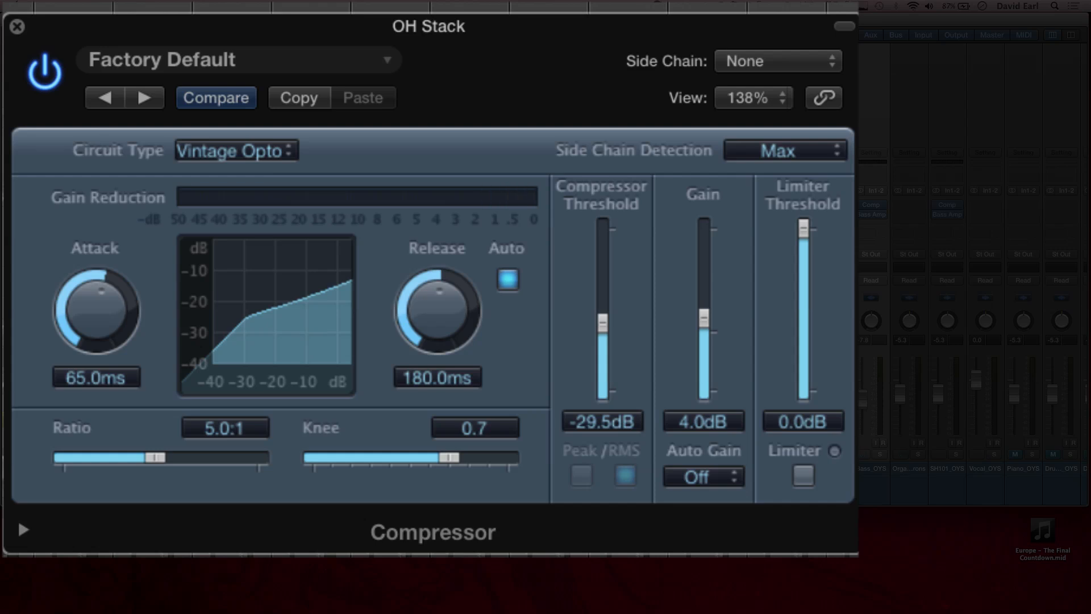
Compare the OH Stack with its compressor bypassed and active, lower its fader to -10 dB, and close the Compressor window.
left_click(44, 72)
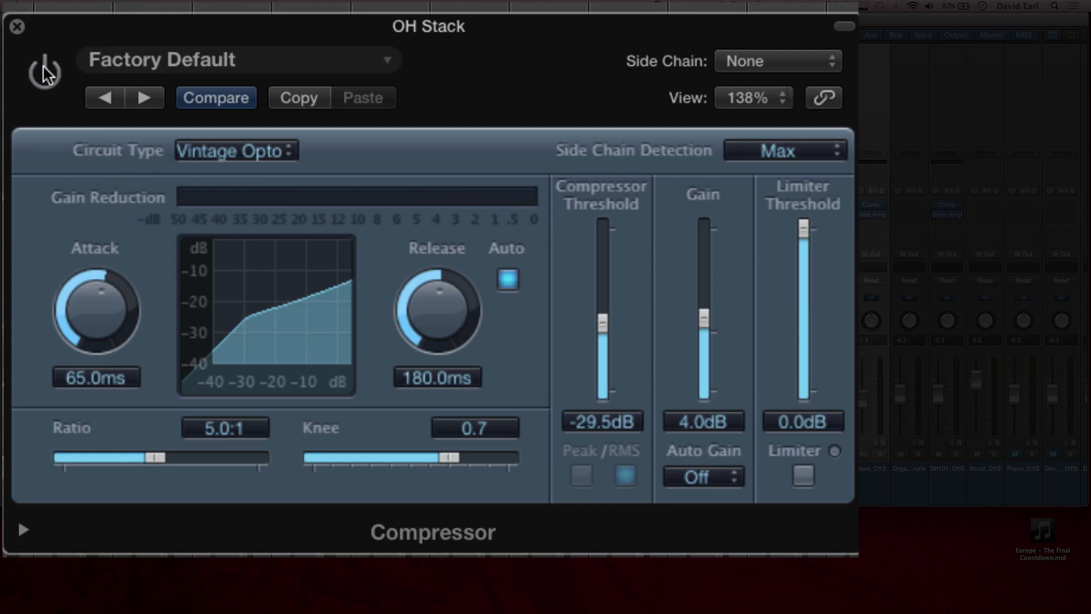
left_click(44, 72)
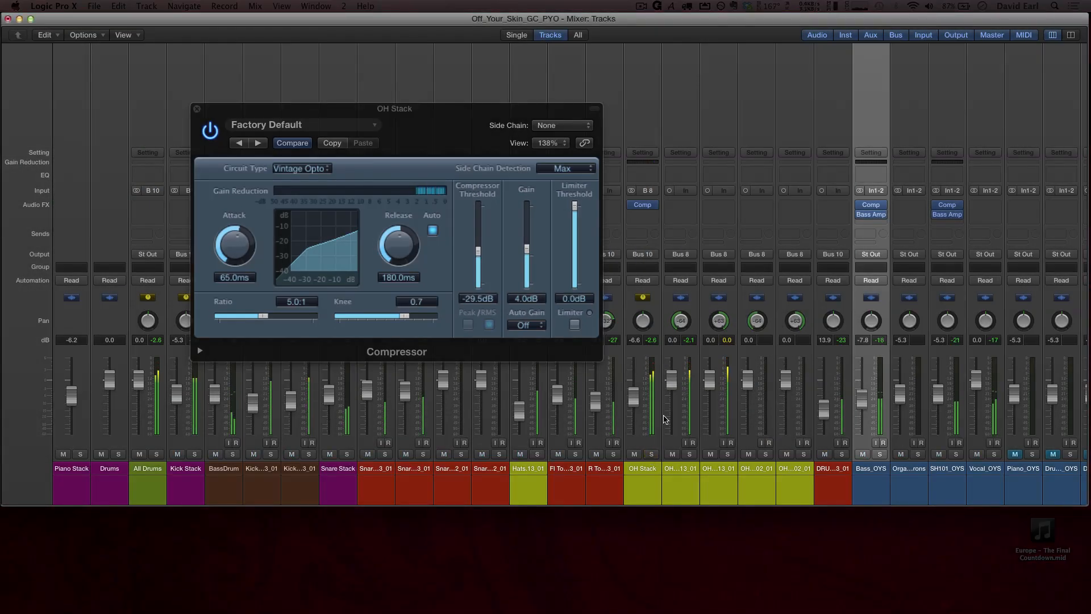
left_click_drag(639, 398, 634, 405)
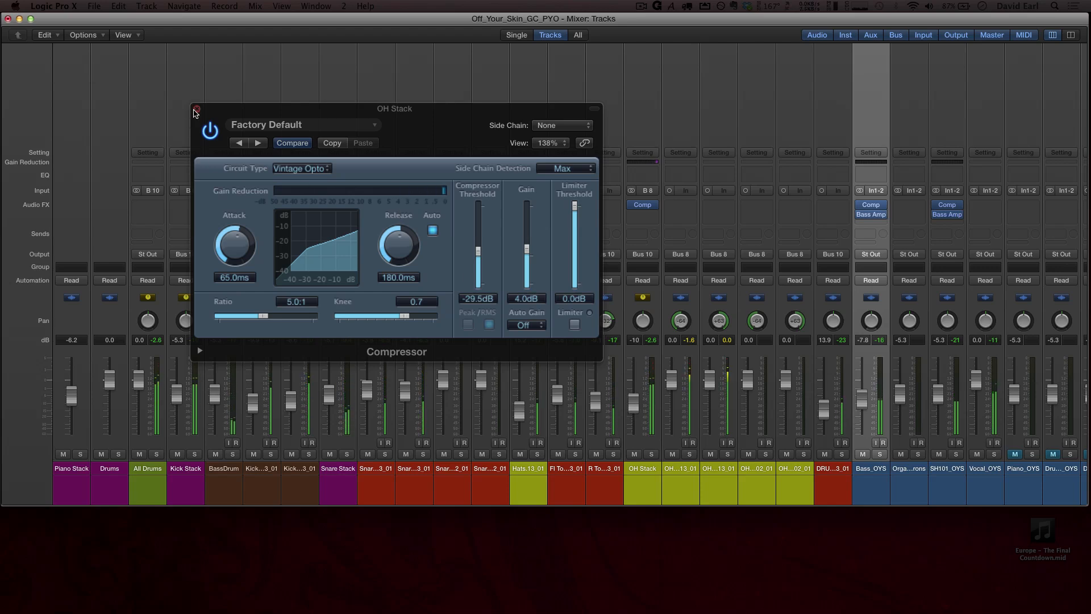
left_click(197, 108)
Solo the OH Stack, add a Channel EQ to it, and close and reopen the EQ window.
left_click(651, 454)
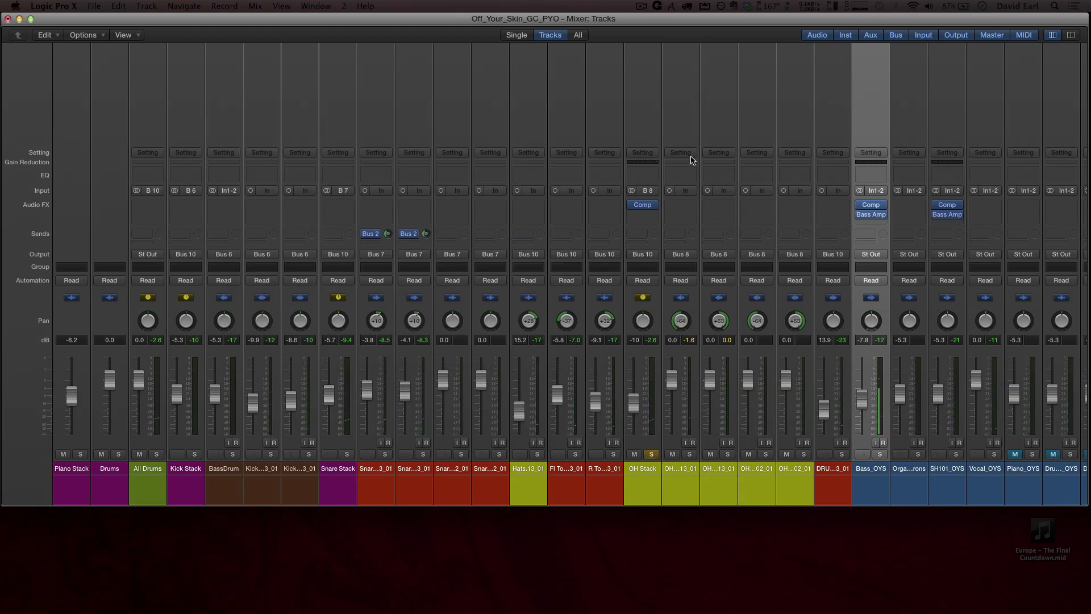
left_click(642, 174)
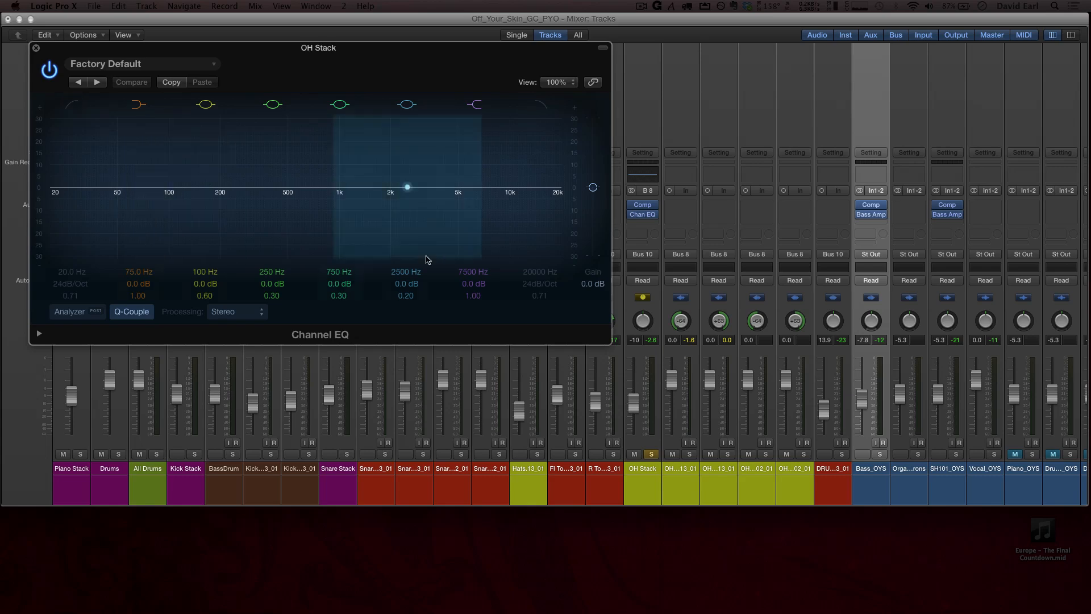
left_click(36, 48)
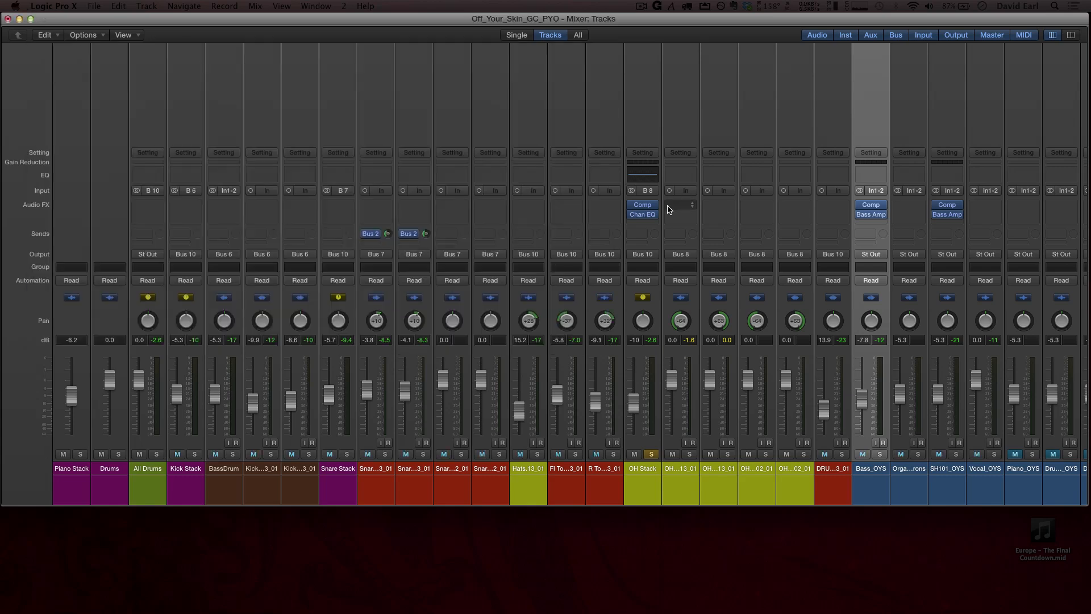
mouse_move(645, 218)
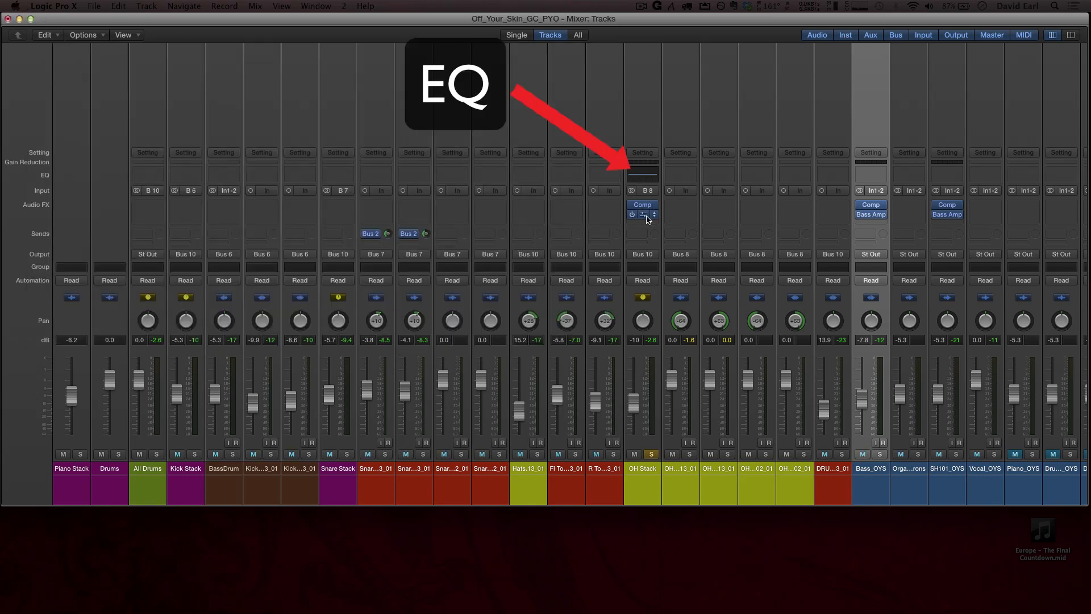
left_click(646, 218)
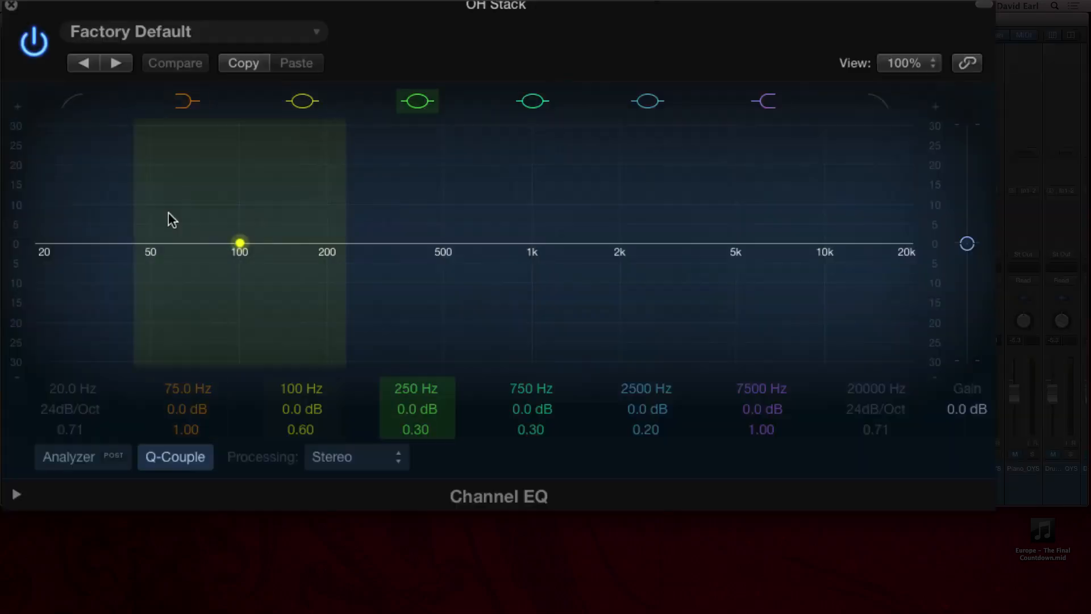
Enable the OH Stack EQ's low-cut filter at 210 Hz and boost the 7500 Hz high shelf by 2.5 dB.
left_click(75, 103)
left_click_drag(60, 395, 57, 364)
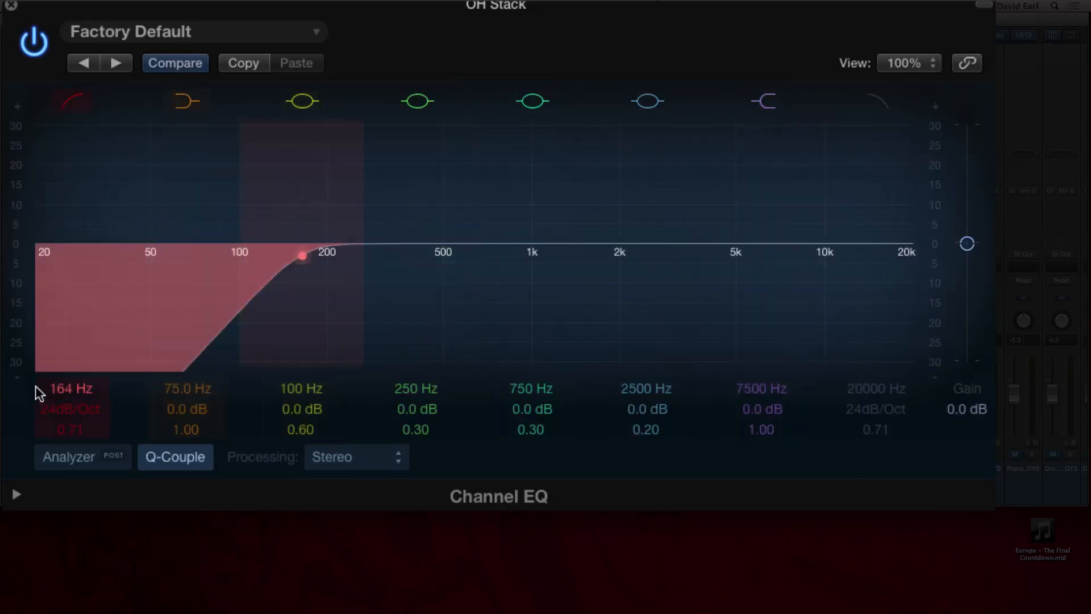
left_click_drag(53, 396, 53, 380)
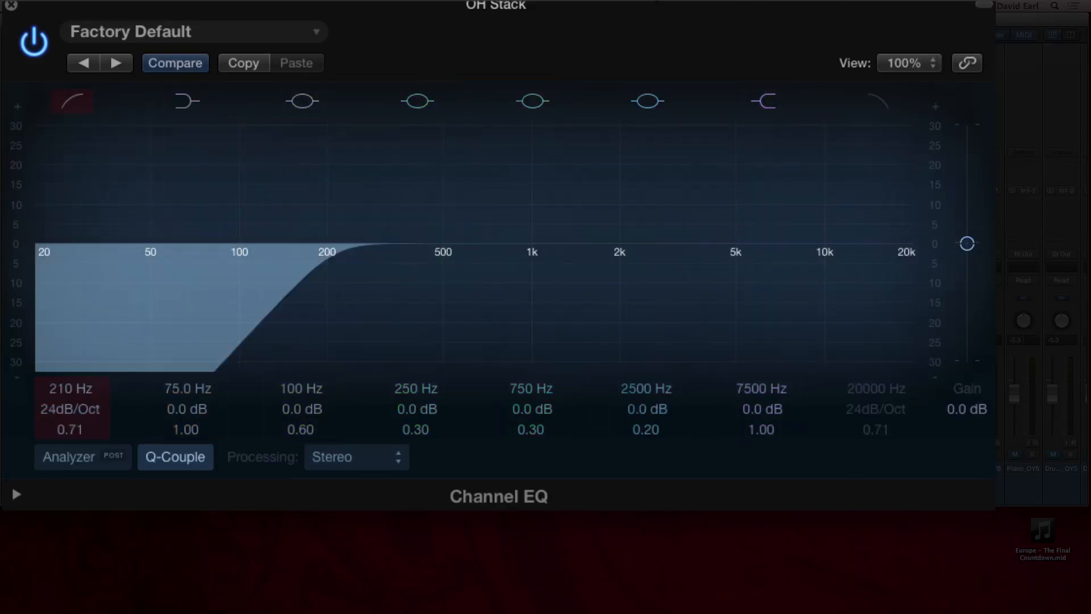
left_click_drag(751, 410, 751, 397)
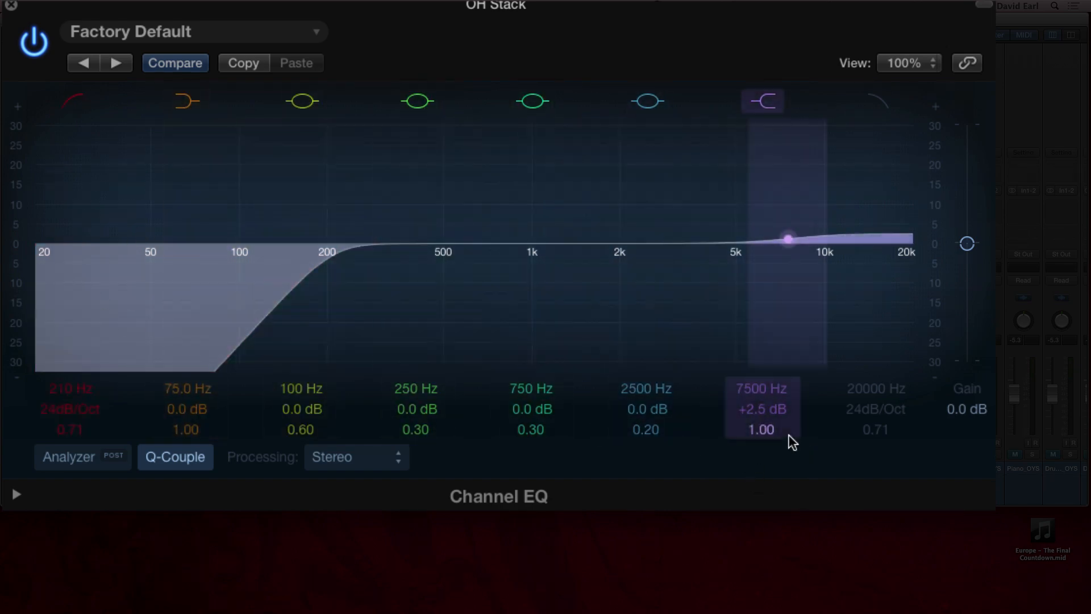
On the OH Stack EQ, cut 250 Hz by 2.0 dB and 1320 Hz by 3.5 dB, raise the 7500 Hz shelf to +3.0 dB, and compare with bypass.
left_click_drag(415, 410, 419, 409)
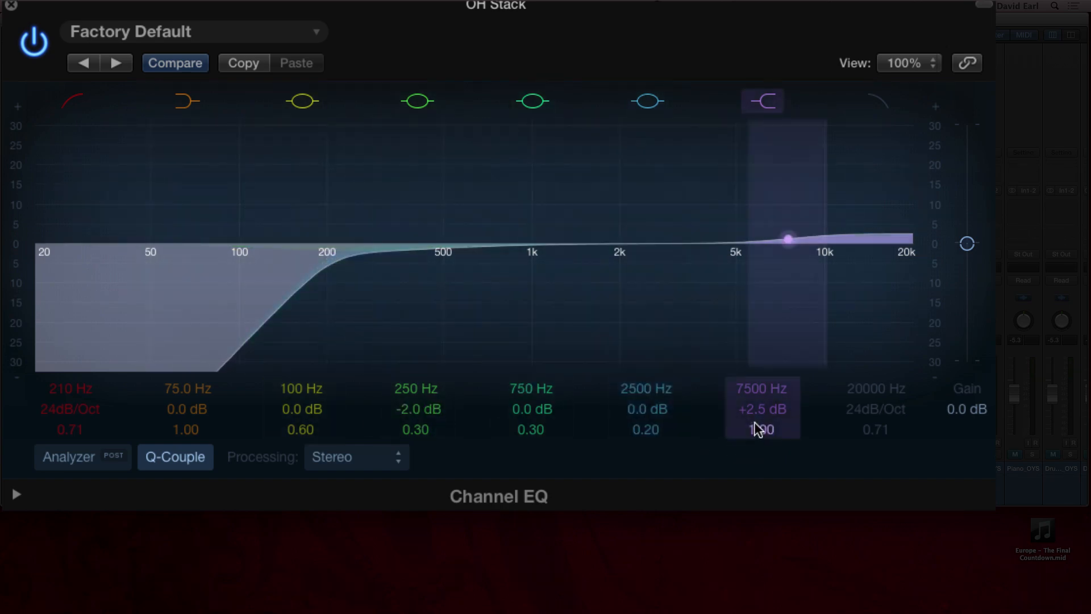
left_click_drag(754, 411, 755, 409)
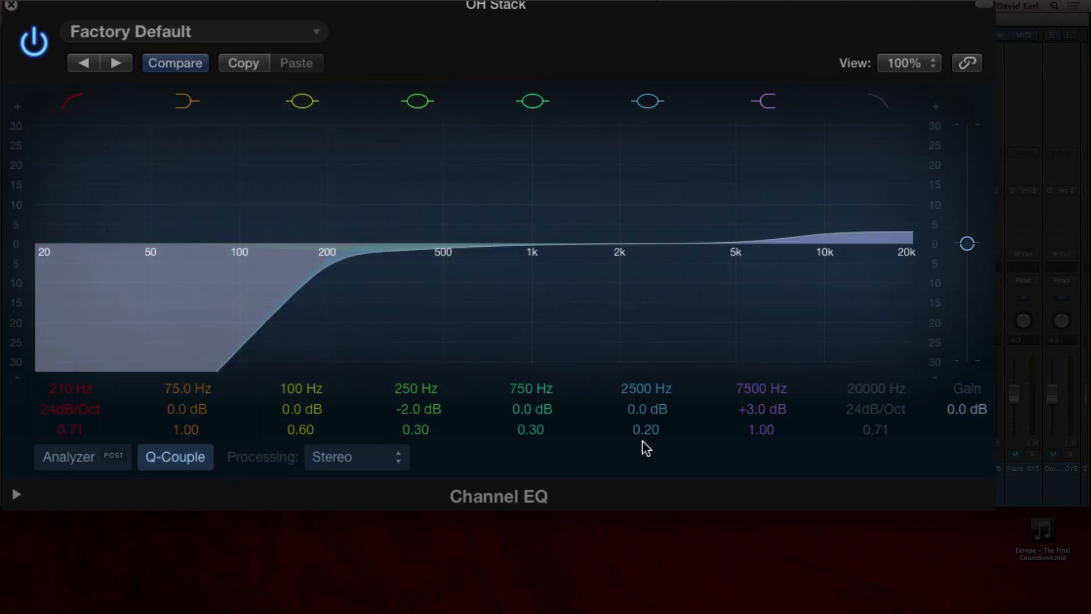
left_click_drag(492, 243, 576, 292)
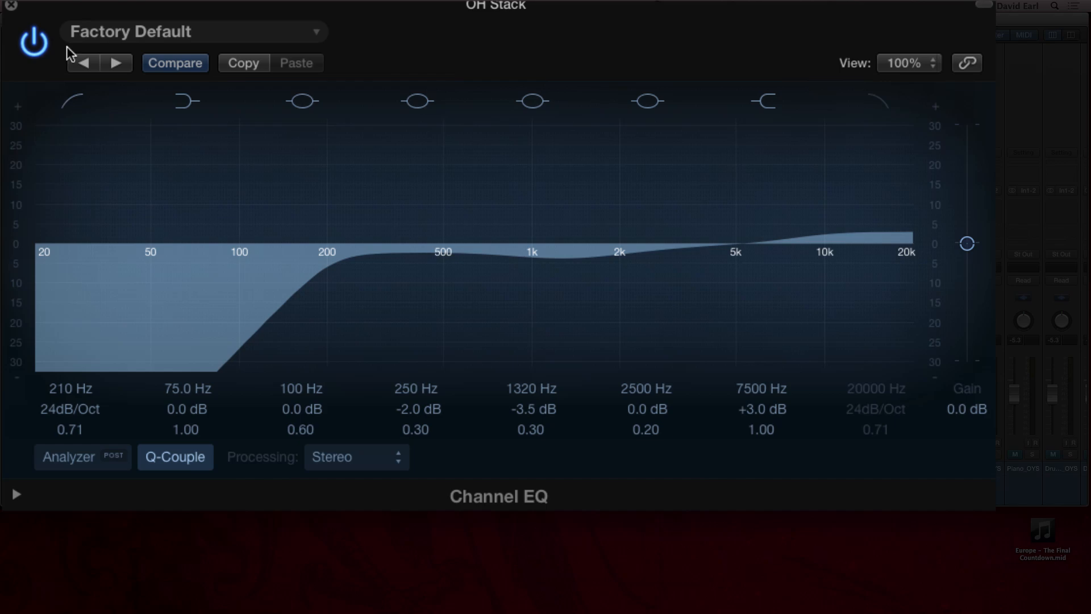
left_click(39, 46)
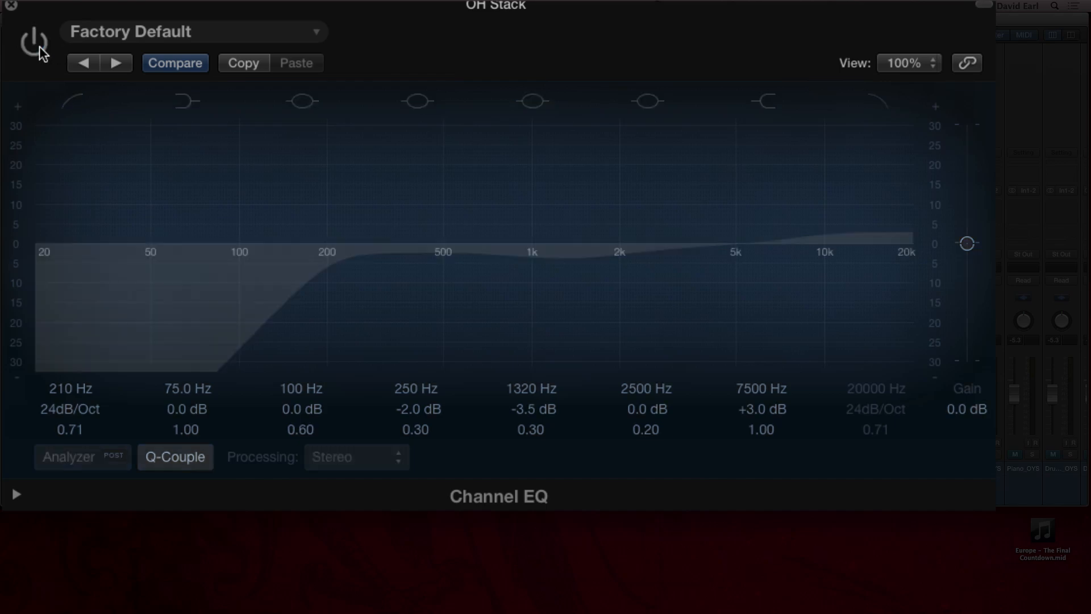
left_click(39, 46)
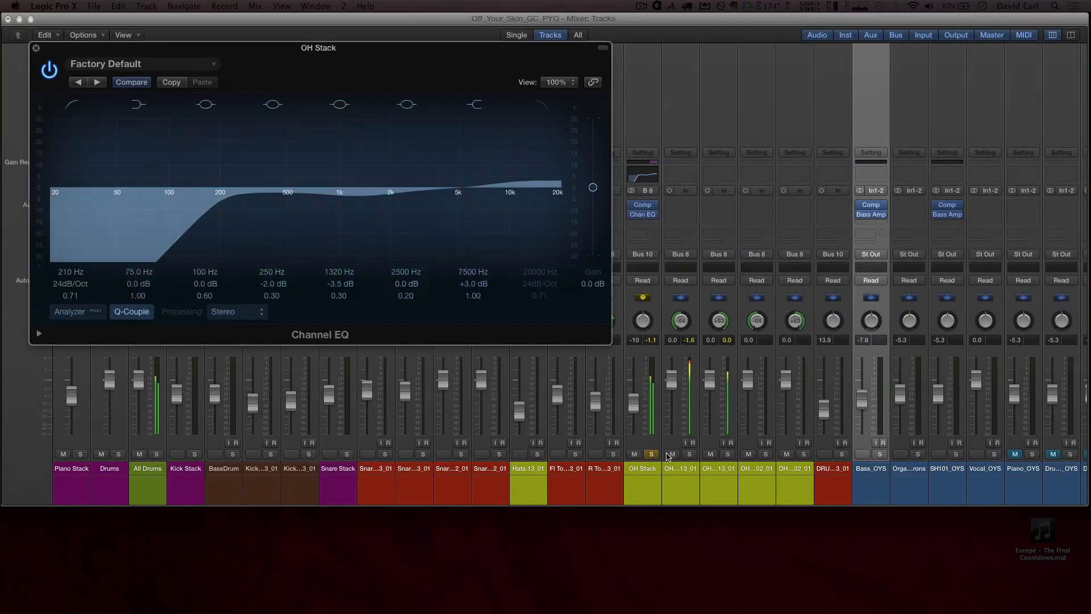
Unsolo the OH Stack, raise its fader to -9.2 dB in the full mix, and close the EQ window.
left_click(651, 454)
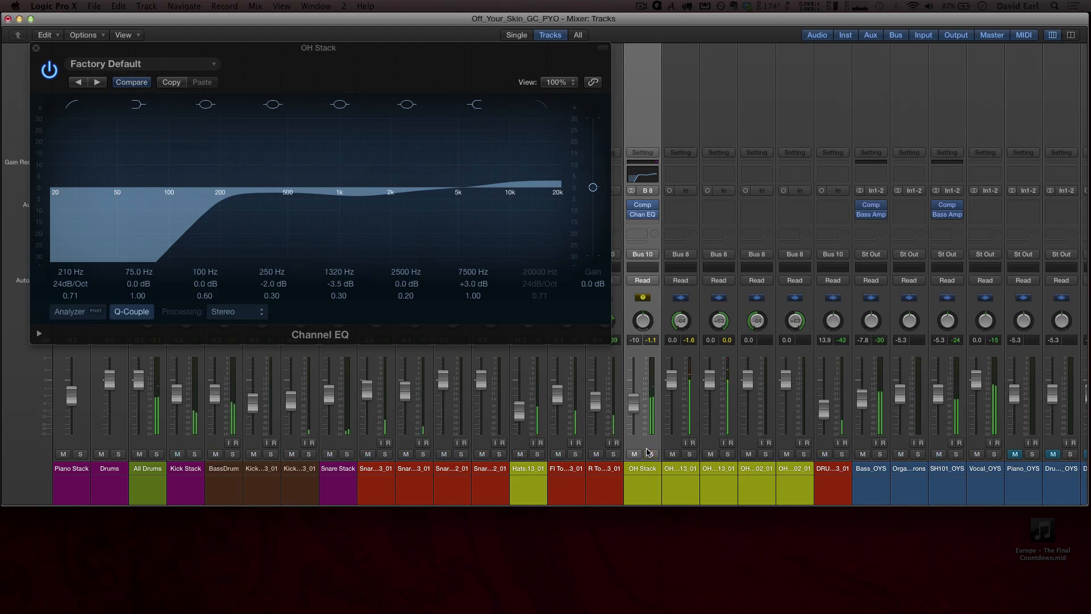
left_click_drag(640, 413, 639, 405)
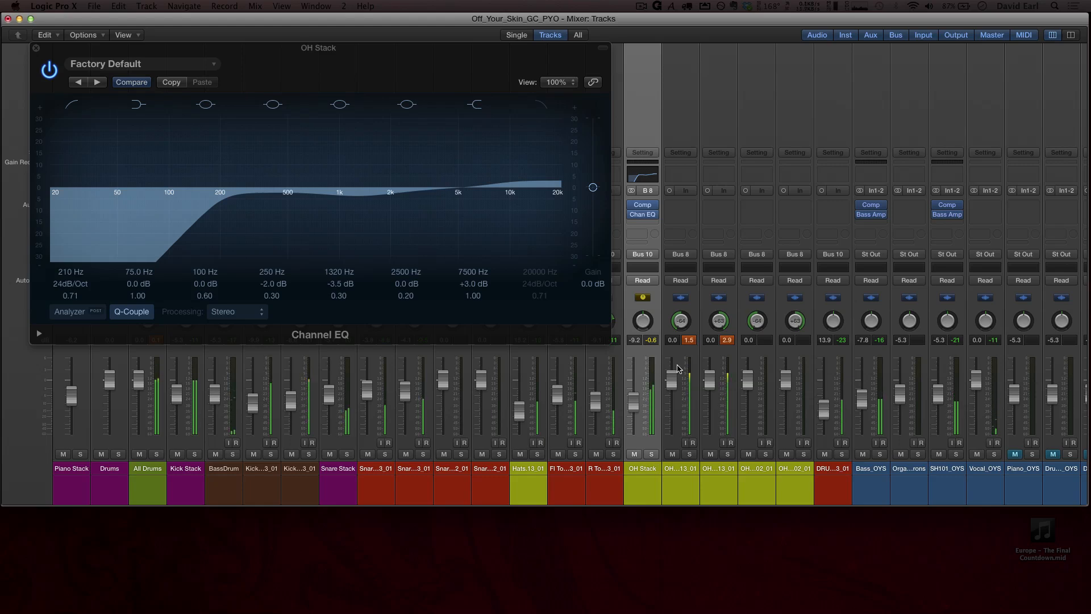
left_click(36, 49)
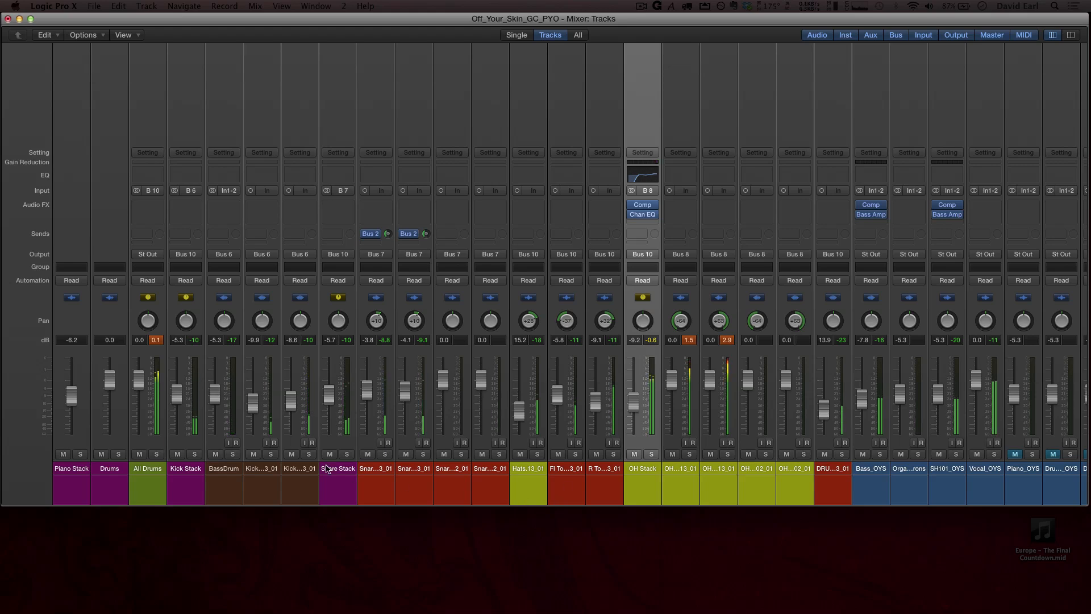
key("space")
Add a Compressor to the Snare Stack and set its circuit type to Vintage FET.
left_click(336, 480)
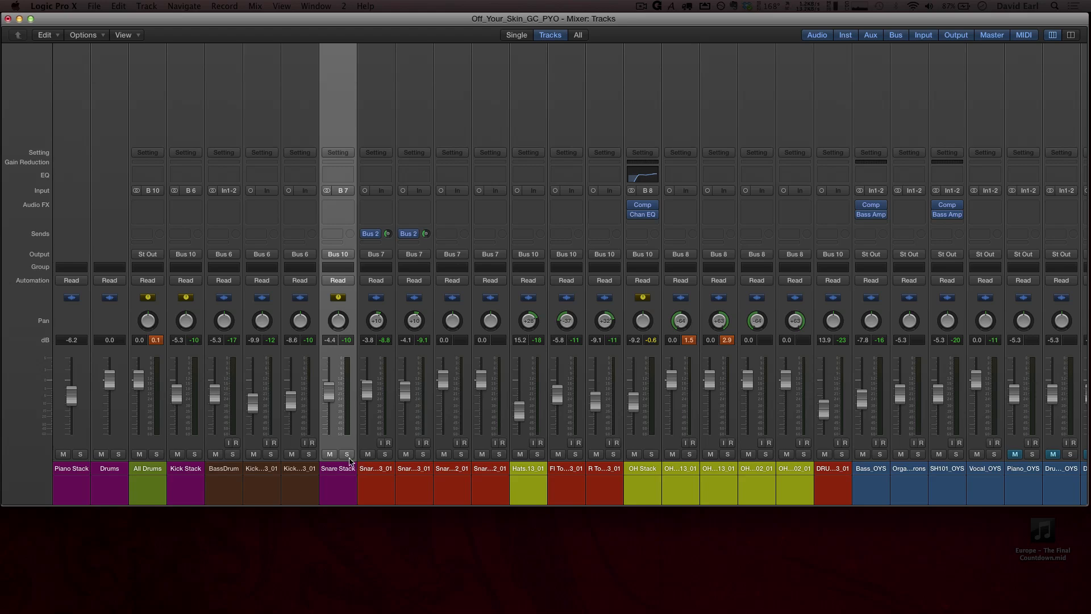
left_click(338, 210)
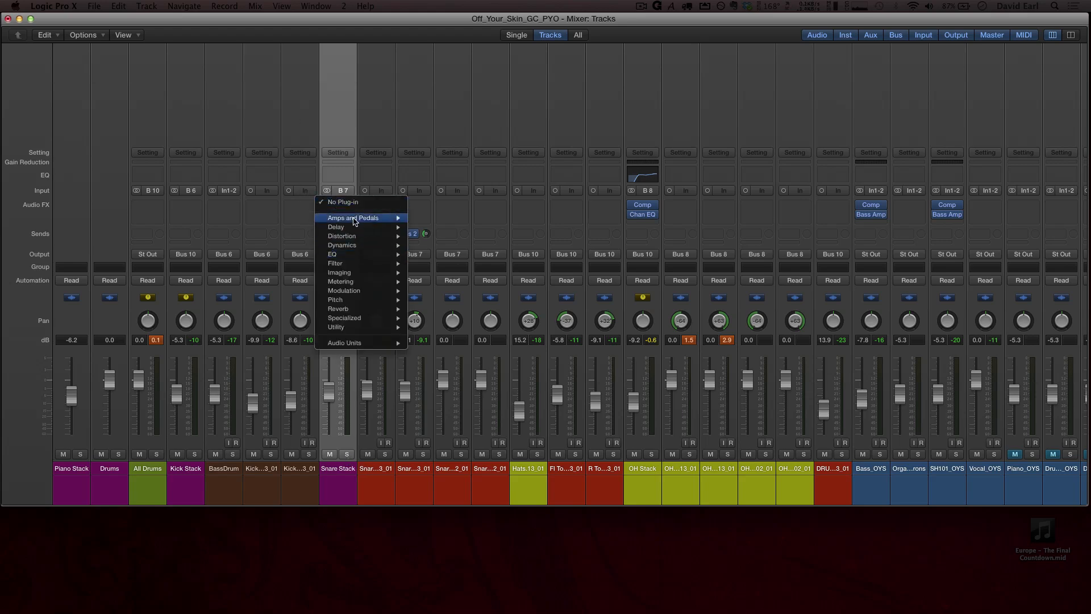
mouse_move(357, 246)
left_click(520, 255)
left_click_drag(232, 48, 661, 126)
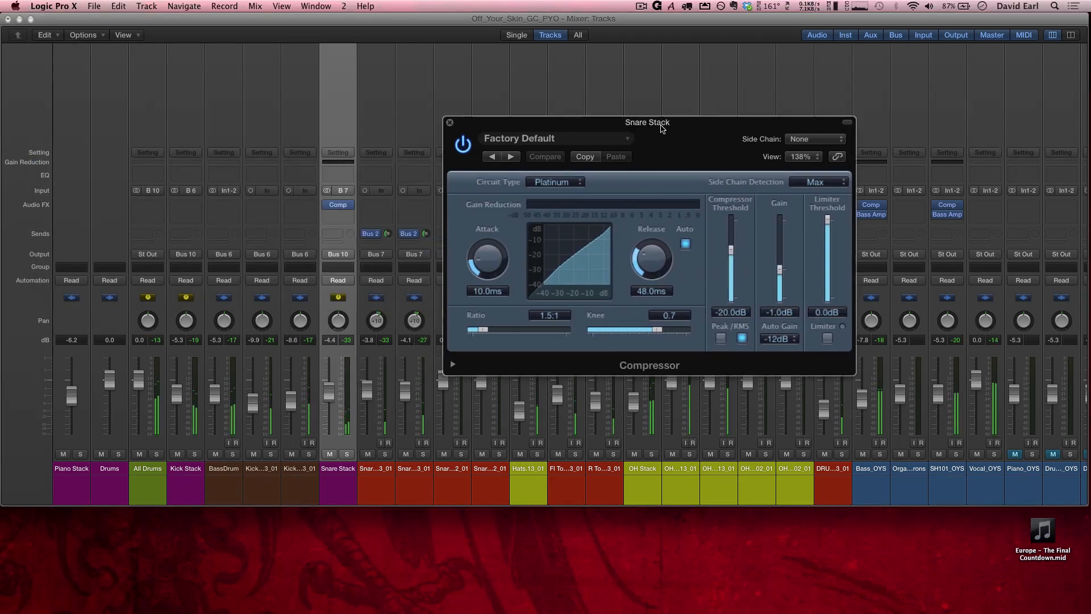
left_click(554, 182)
left_click(480, 235)
Set the Snare Stack compressor to 26.0 ms attack, 8.4 ms release, 4.1:1 ratio and -22.5 dB threshold, and close its window.
left_click_drag(358, 338, 588, 268)
left_click_drag(650, 280, 656, 339)
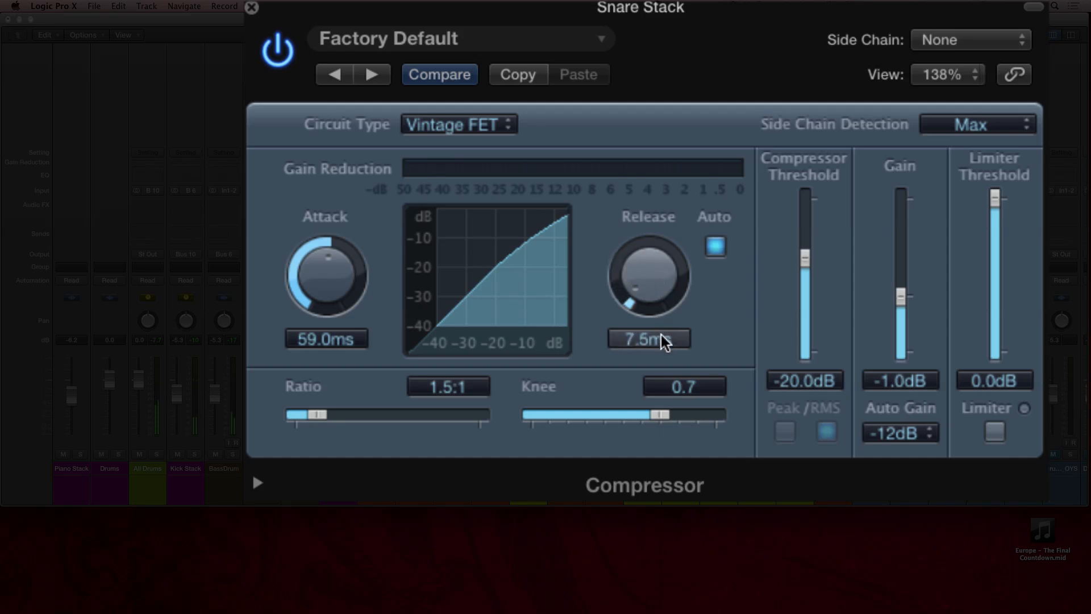
left_click_drag(321, 423, 377, 418)
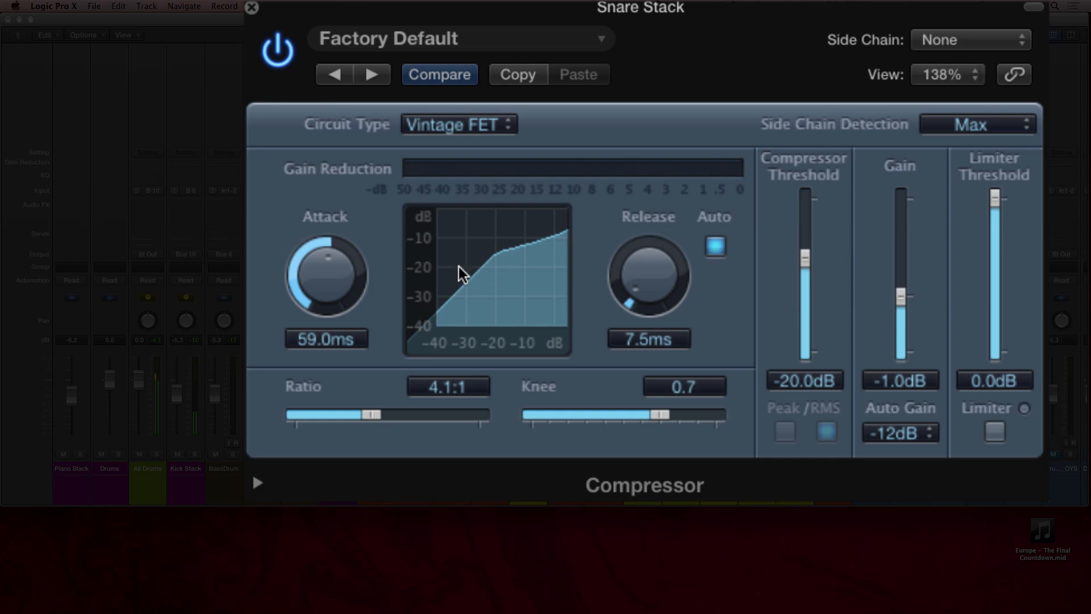
left_click_drag(334, 275, 330, 297)
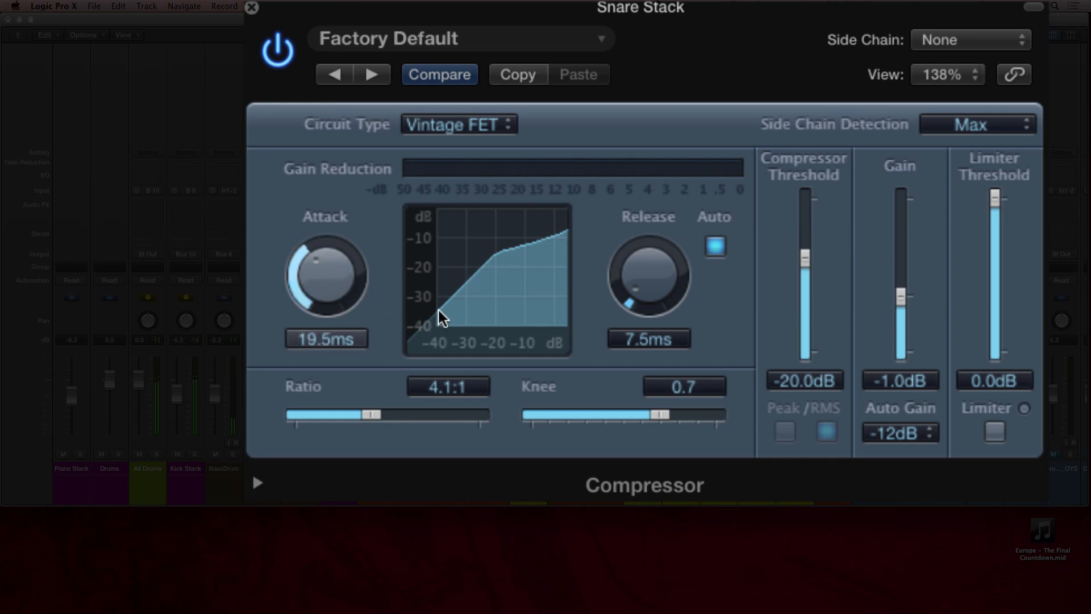
left_click_drag(805, 260, 810, 267)
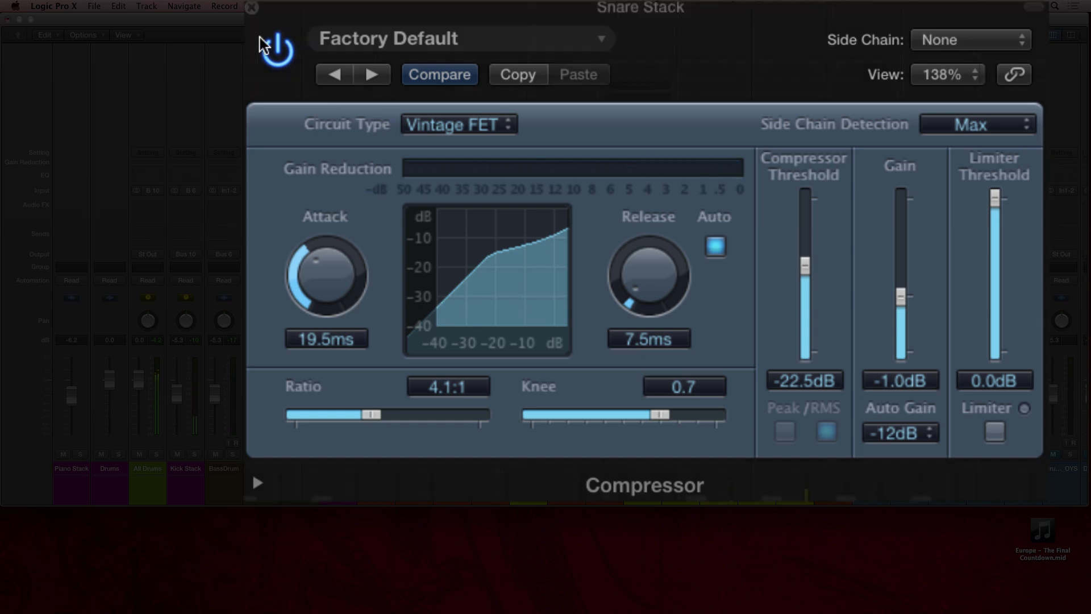
left_click_drag(647, 275, 634, 278)
left_click_drag(333, 290, 337, 282)
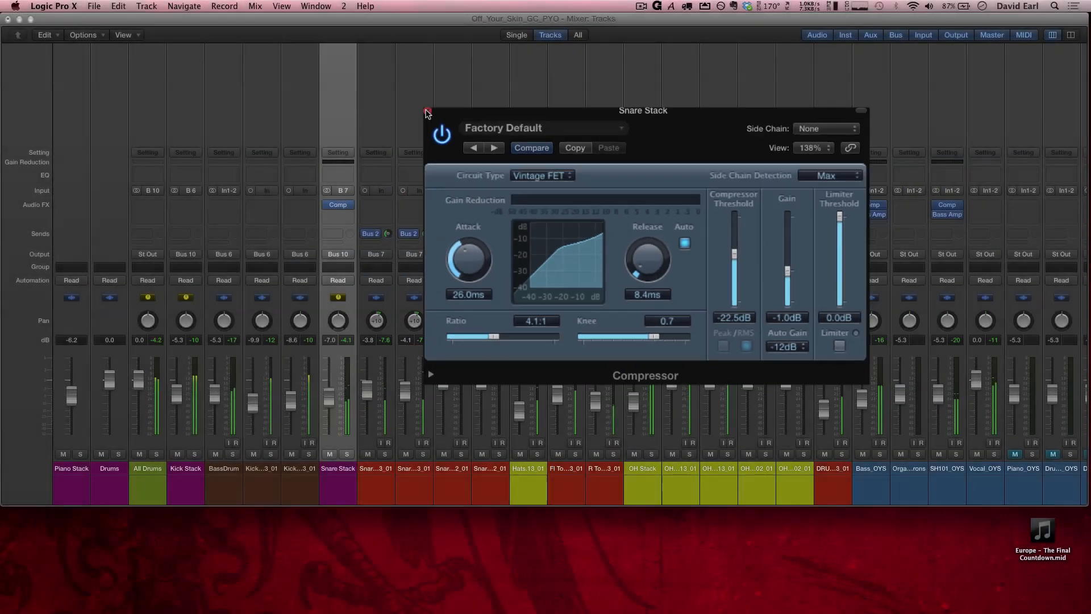
left_click(251, 6)
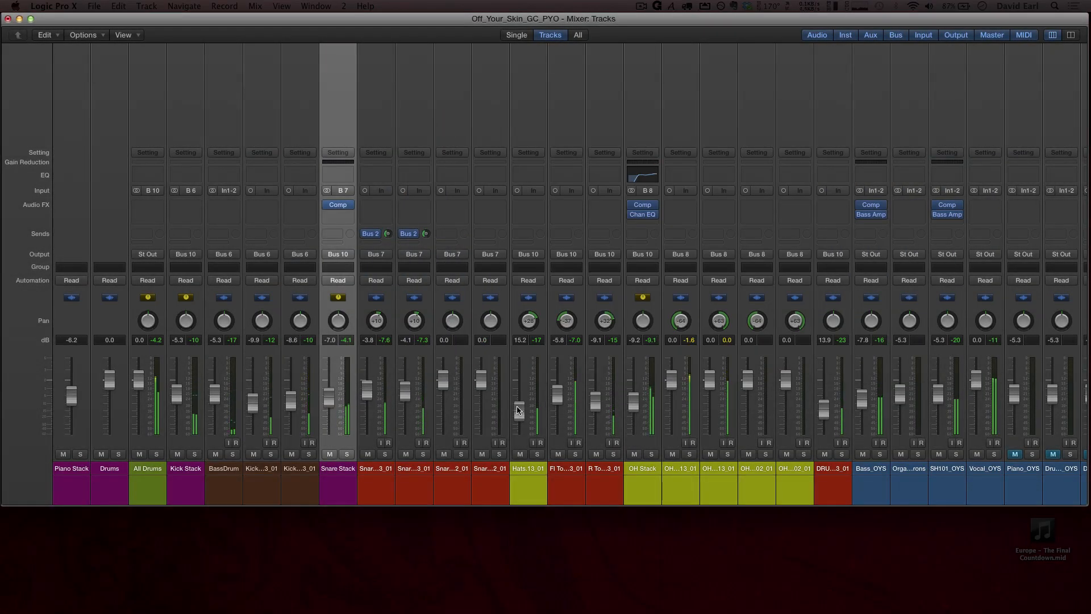
Solo the Kick Stack with its fader reset to 0.0 dB, and reroute the BassDrum channel's output to Bus 10.
left_click(194, 454)
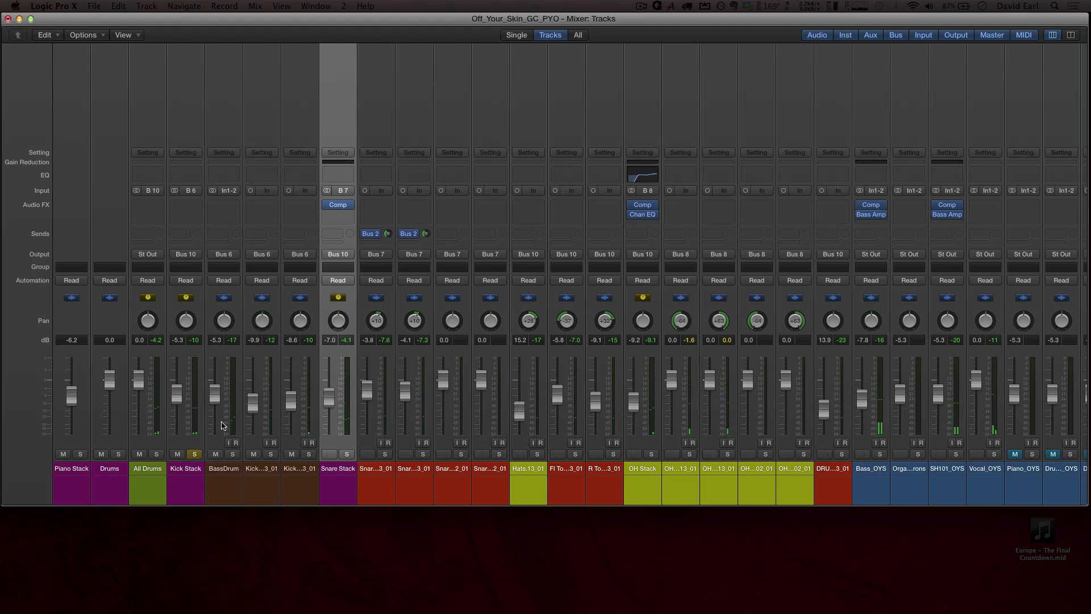
left_click(178, 394, "alt")
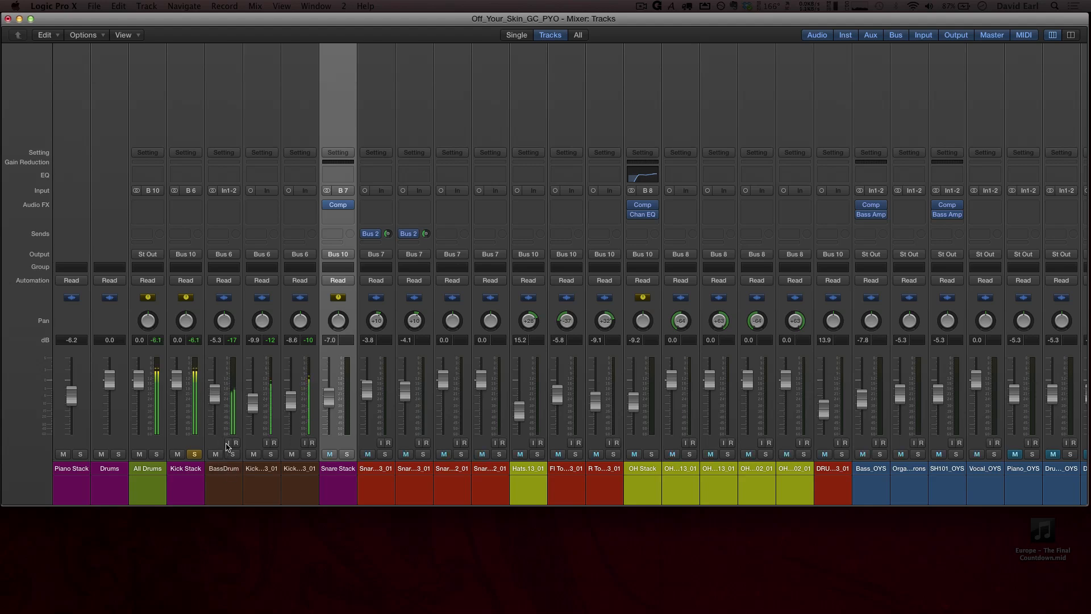
left_click(225, 476)
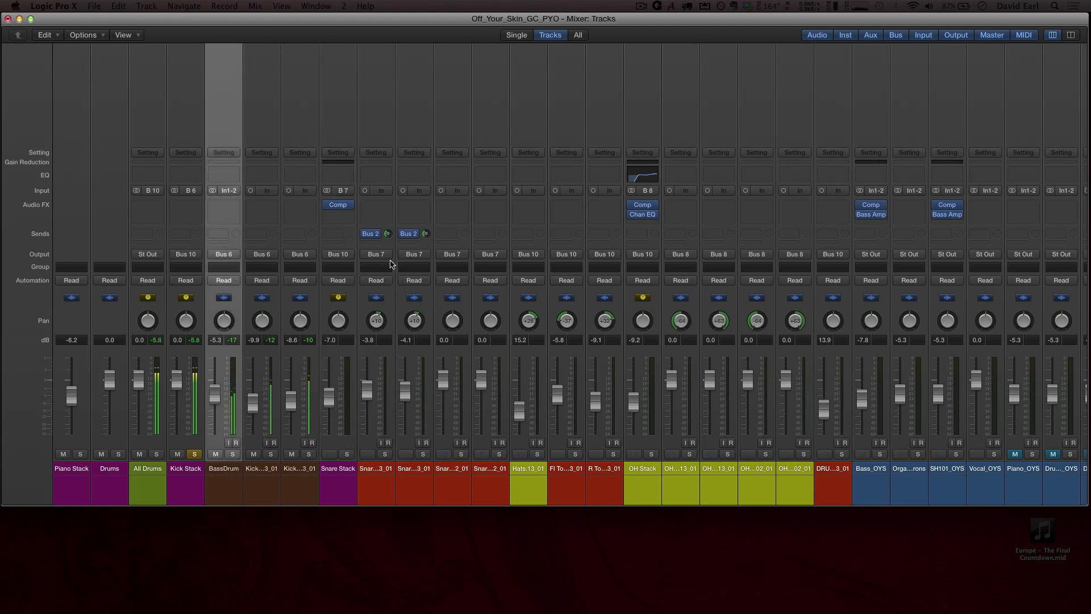
left_click(233, 258)
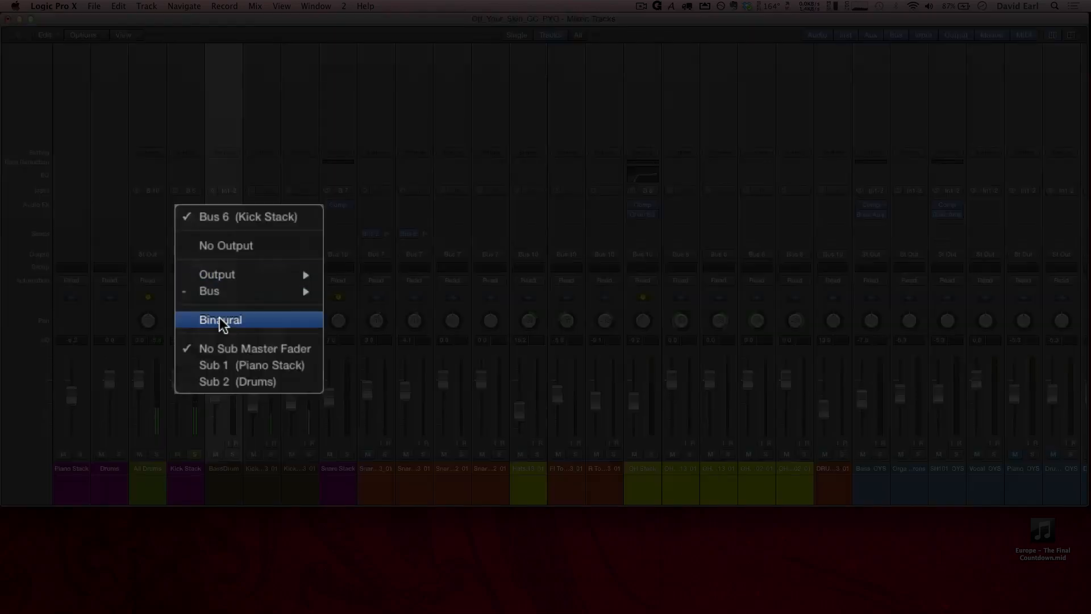
mouse_move(237, 301)
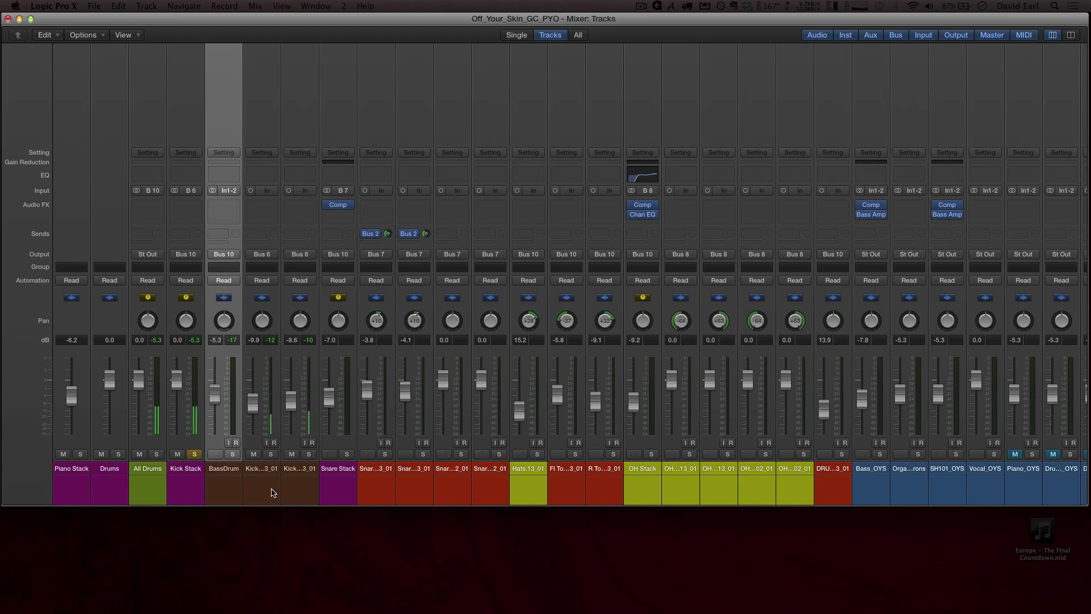
Solo the two Kick channels one at a time, raising the first one's fader to -4.1 dB and the second's to -4.8 dB.
left_click(270, 454)
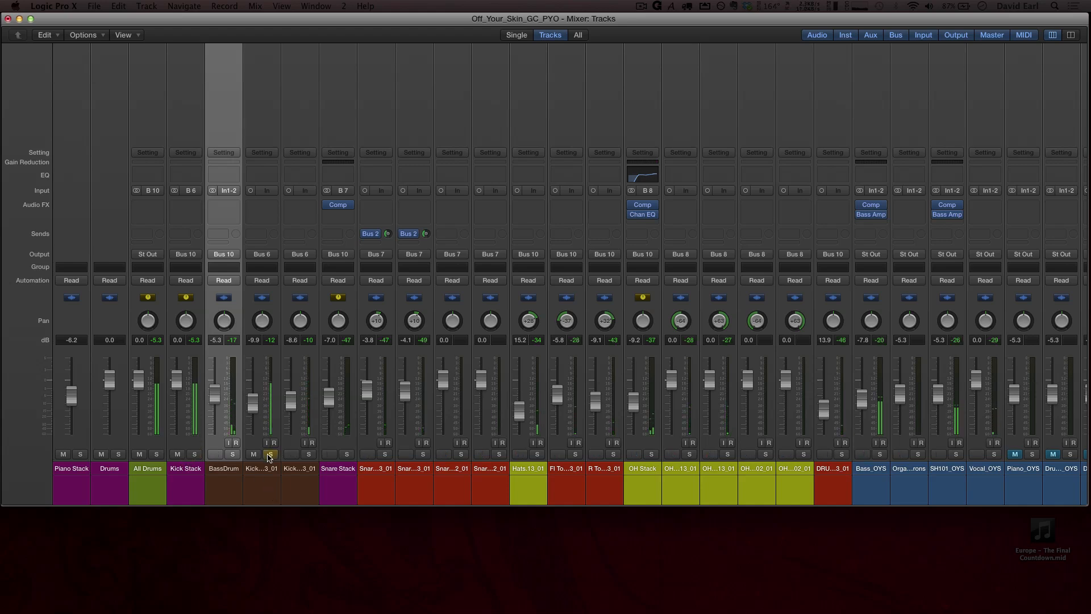
left_click_drag(255, 401, 256, 388)
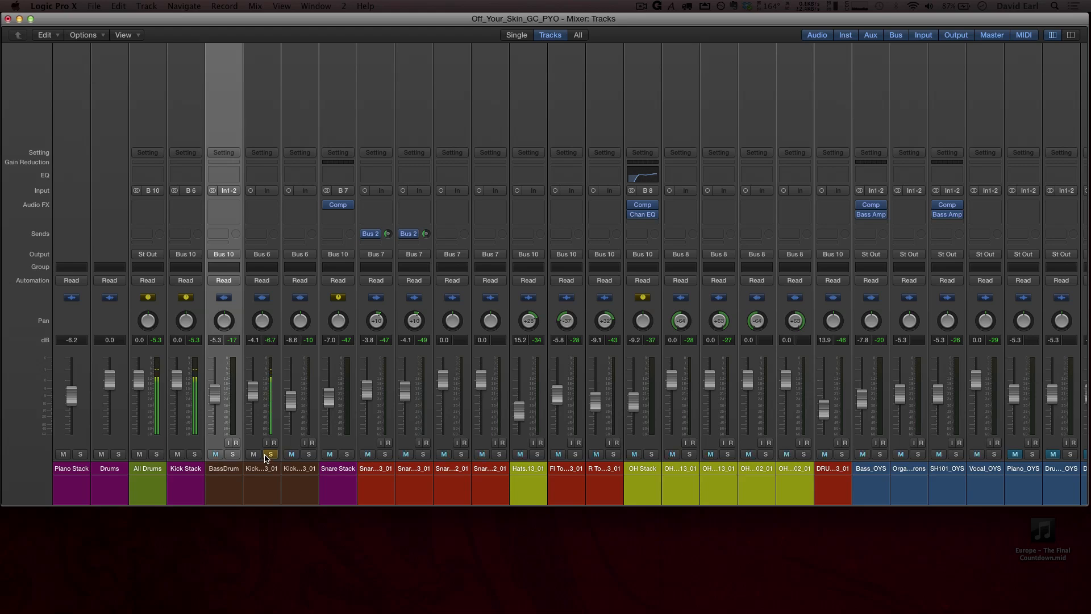
left_click(306, 454)
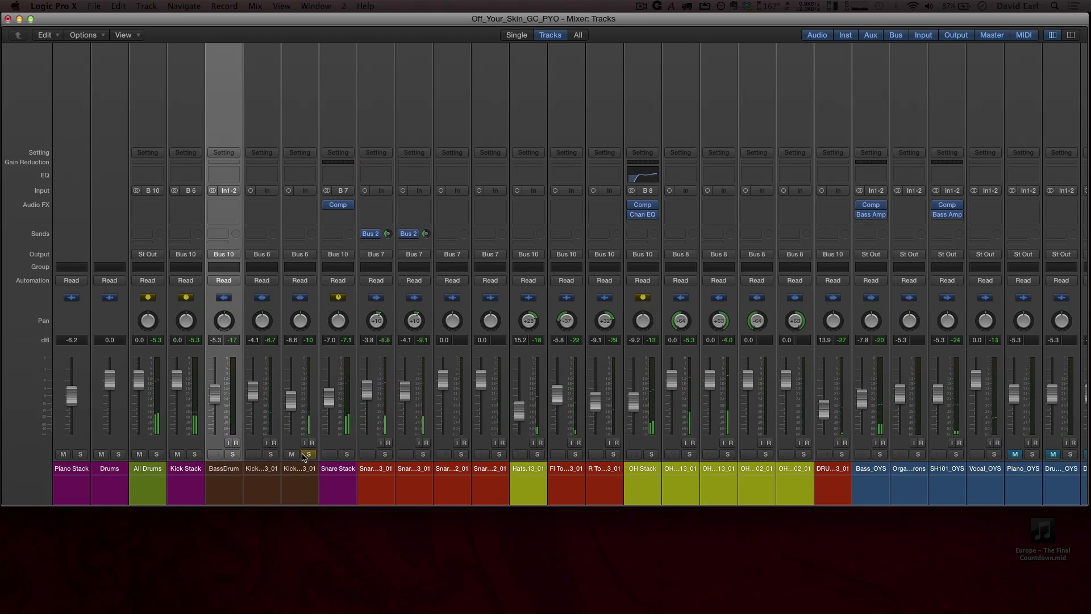
left_click_drag(291, 401, 291, 392)
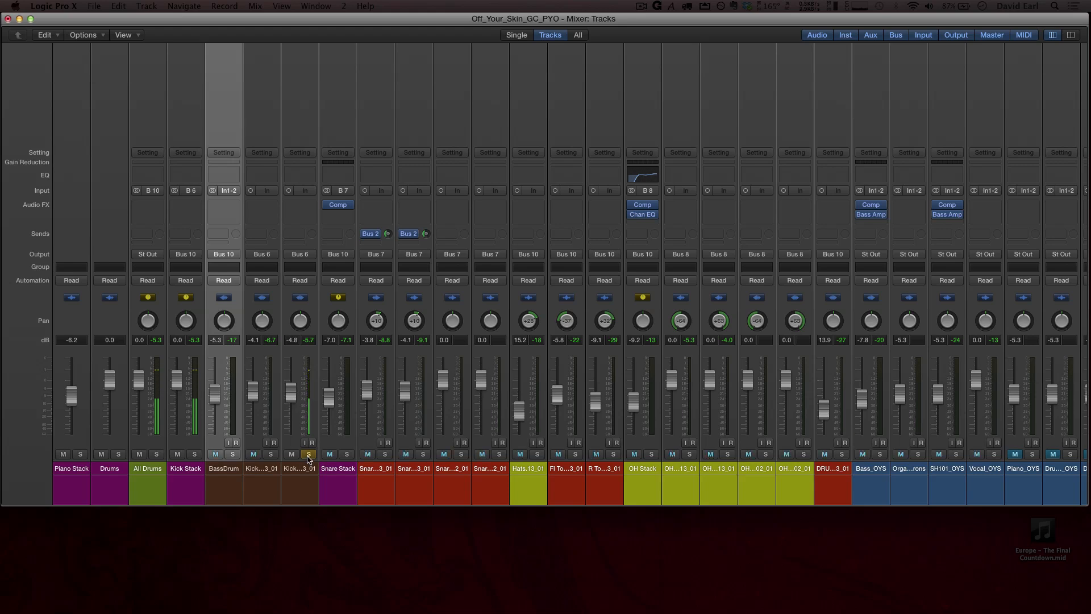
Solo the Kick Stack and add a Compressor to it with a 4.2:1 ratio and the Vintage VCA circuit type.
left_click(194, 454)
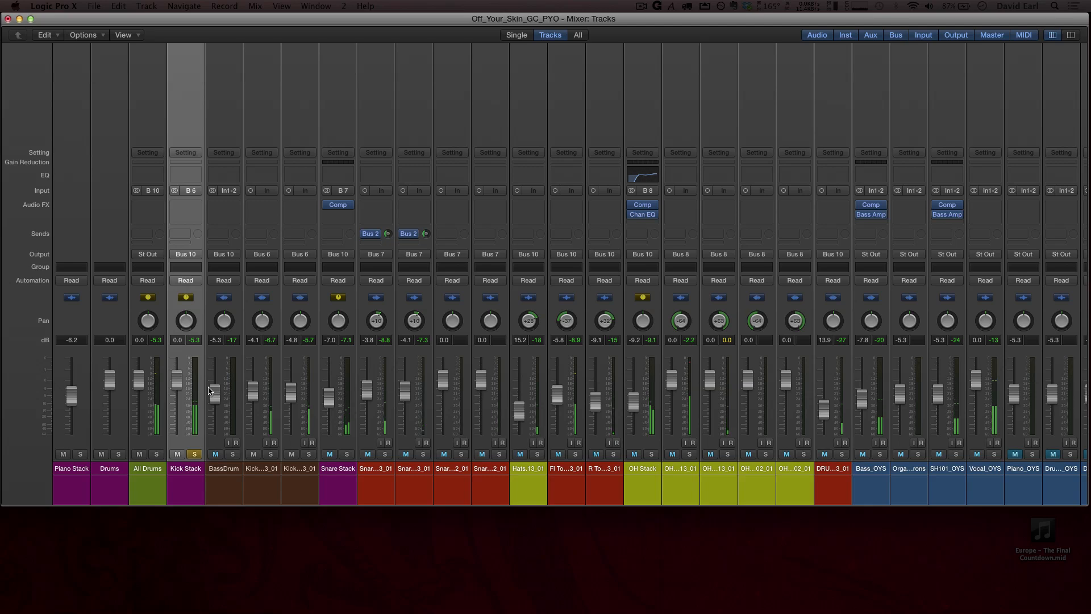
left_click(185, 212)
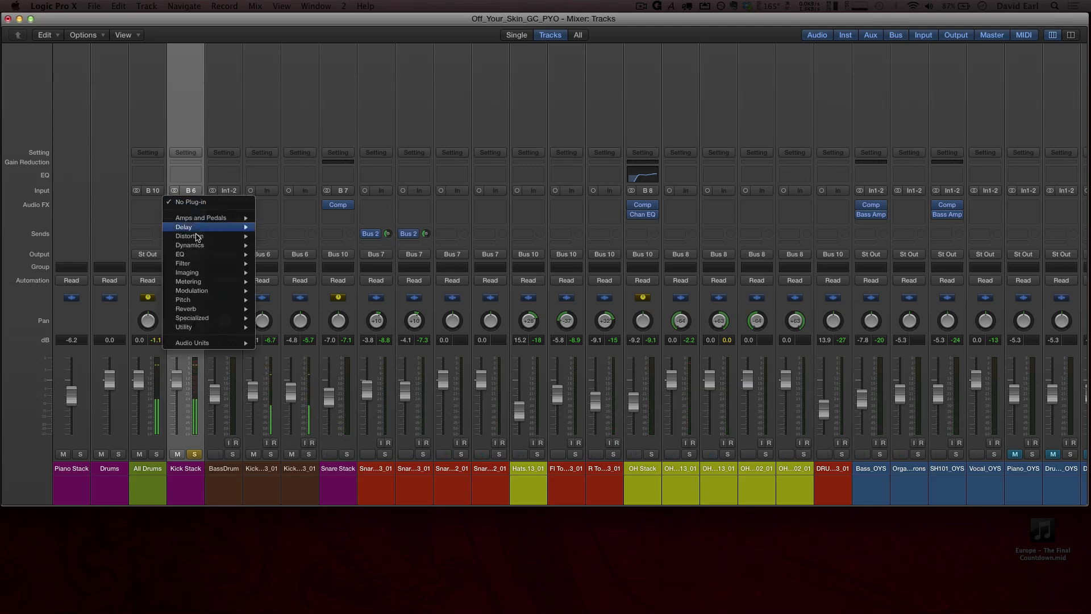
mouse_move(194, 245)
mouse_move(294, 255)
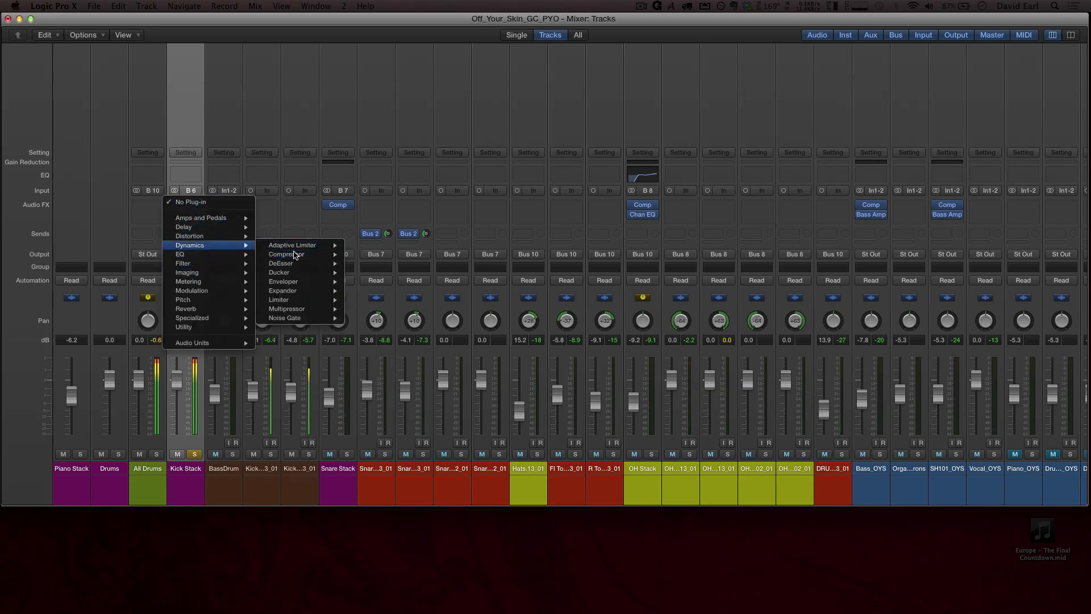
left_click(367, 254)
left_click_drag(94, 426, 147, 426)
left_click(246, 125)
left_click(244, 218)
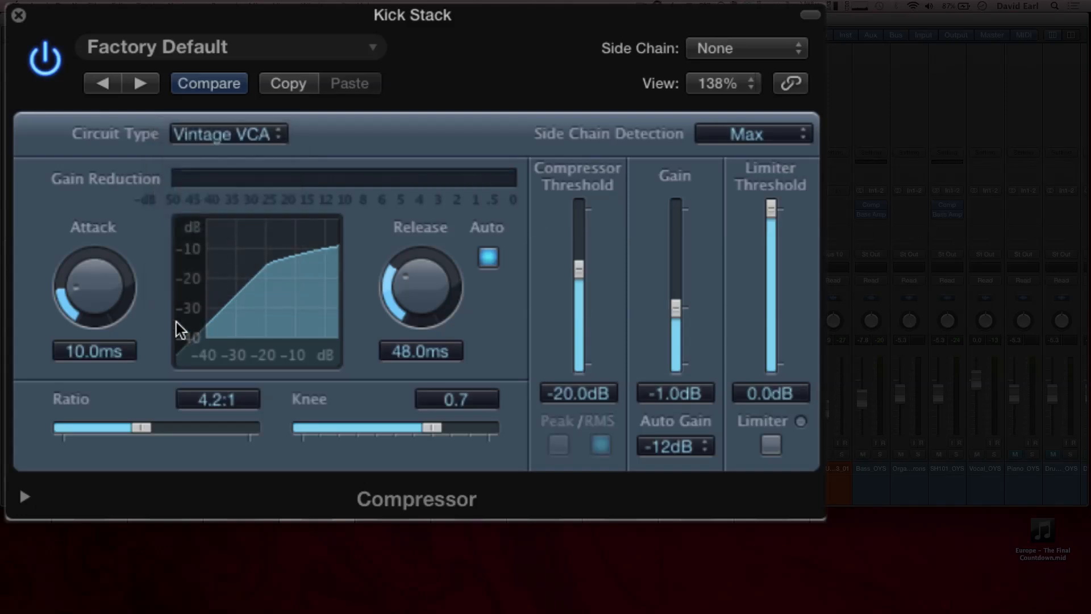
Set the Kick Stack compressor's attack to 50.0 ms and its release to 7.5 ms with automatic release off.
left_click_drag(109, 305, 113, 261)
left_click_drag(457, 300, 435, 349)
left_click(486, 254)
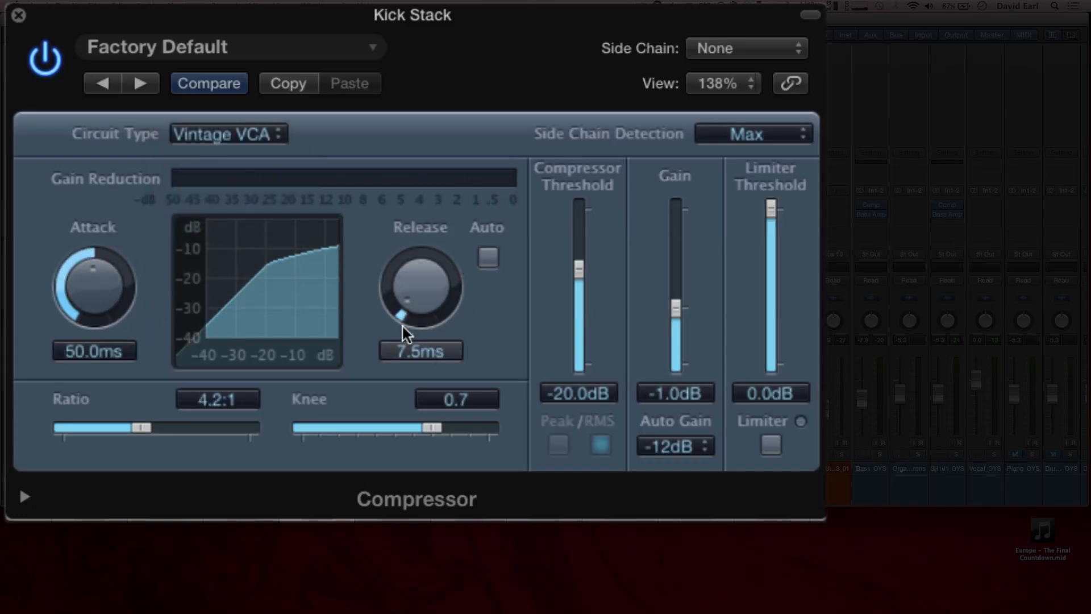
Lower the Kick Stack compressor's threshold to -27.0 dB, set its gain to 0.0 dB, and turn Auto Gain off.
left_click_drag(581, 267, 588, 291)
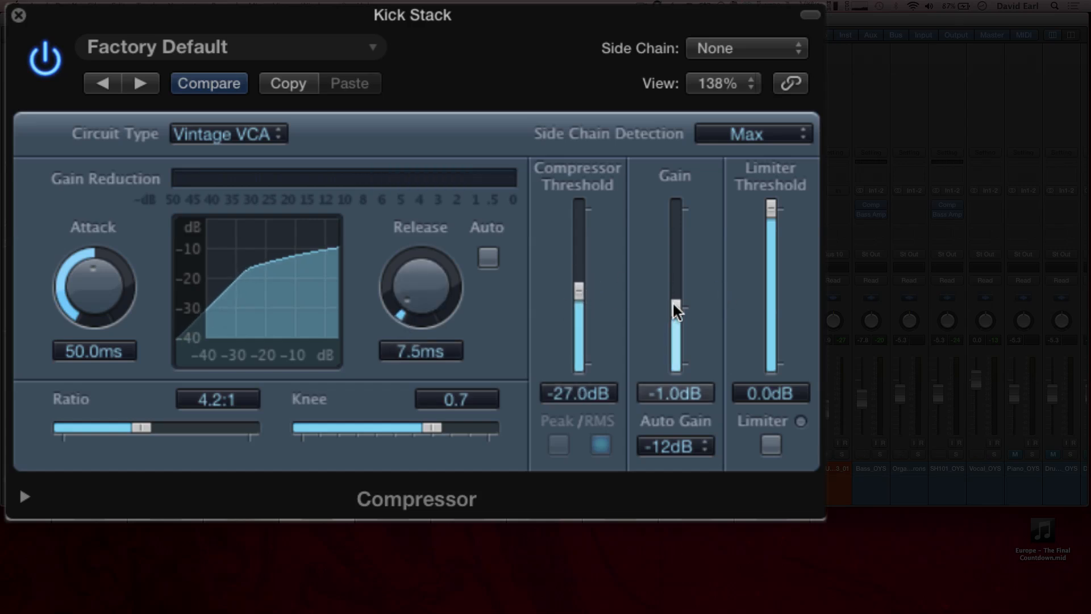
left_click_drag(673, 299, 673, 297)
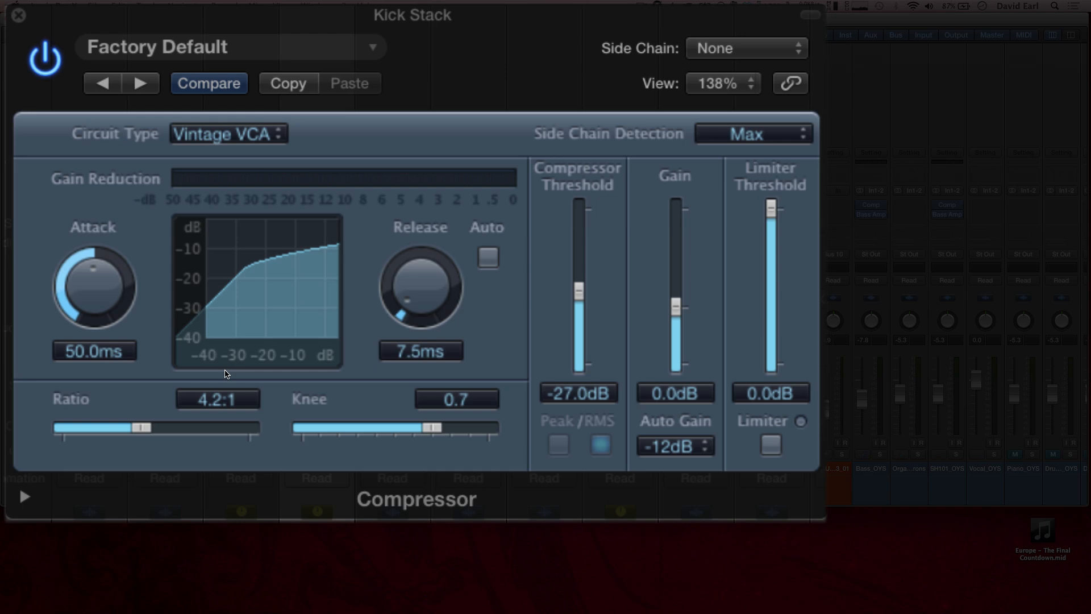
left_click(674, 446)
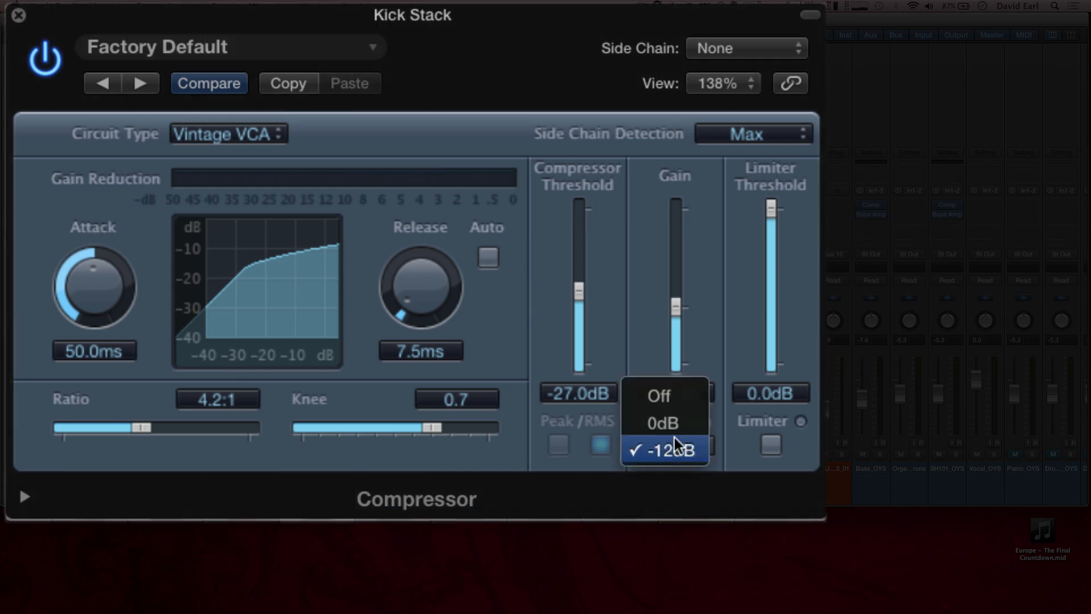
left_click(675, 393)
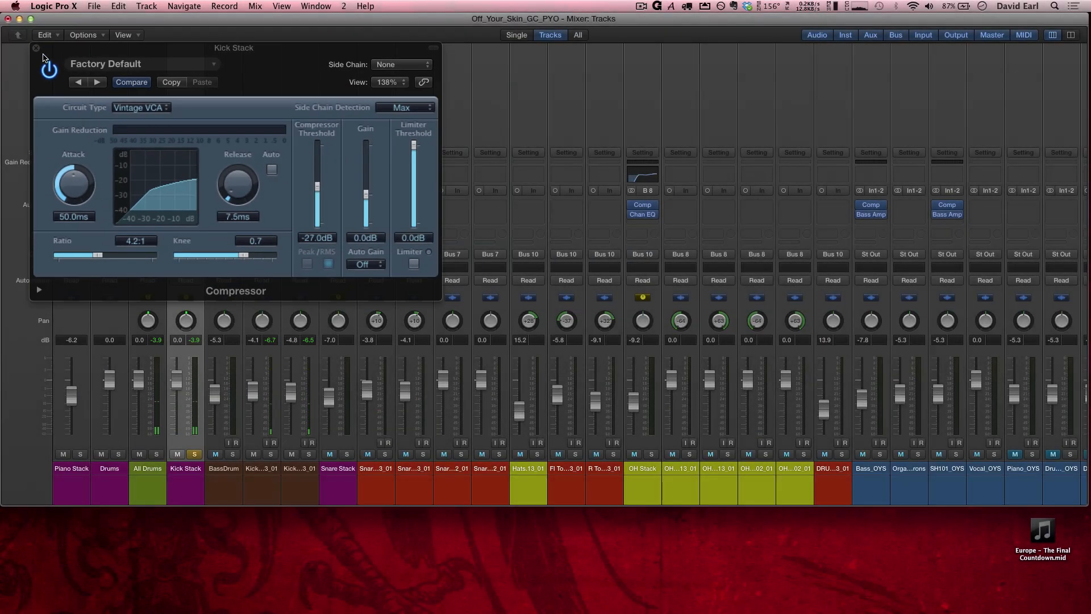
Insert a stereo Enveloper after the Compressor on the Kick Stack.
left_click(34, 49)
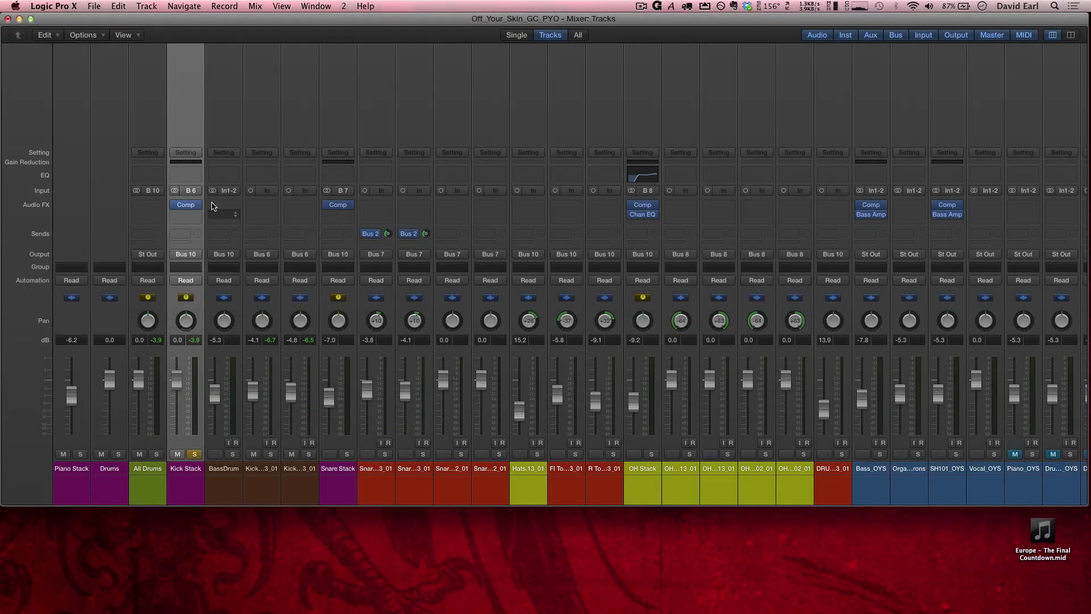
left_click(188, 215)
mouse_move(229, 256)
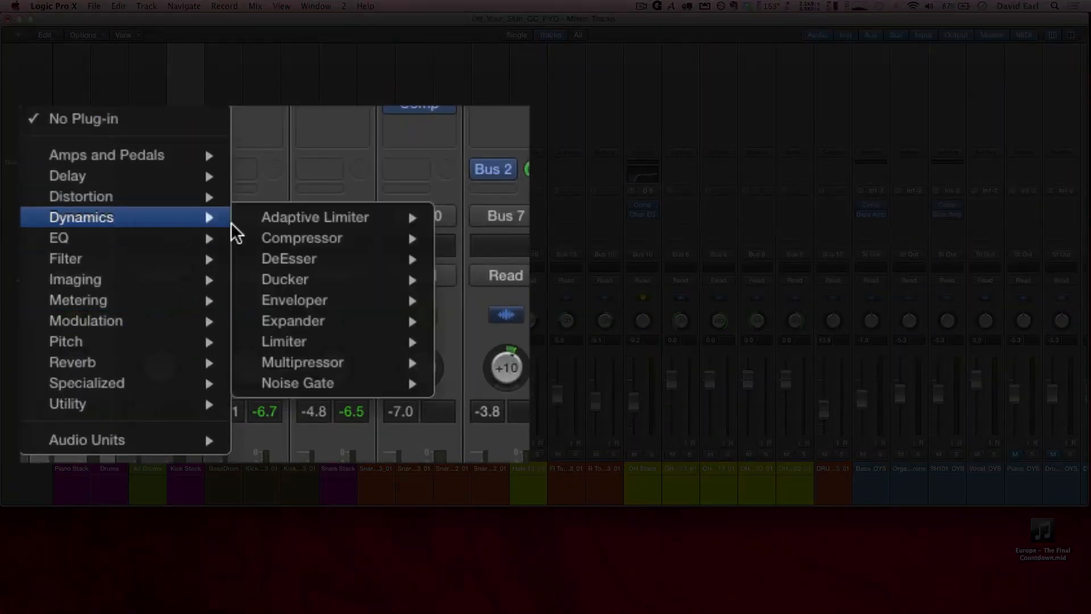
mouse_move(312, 308)
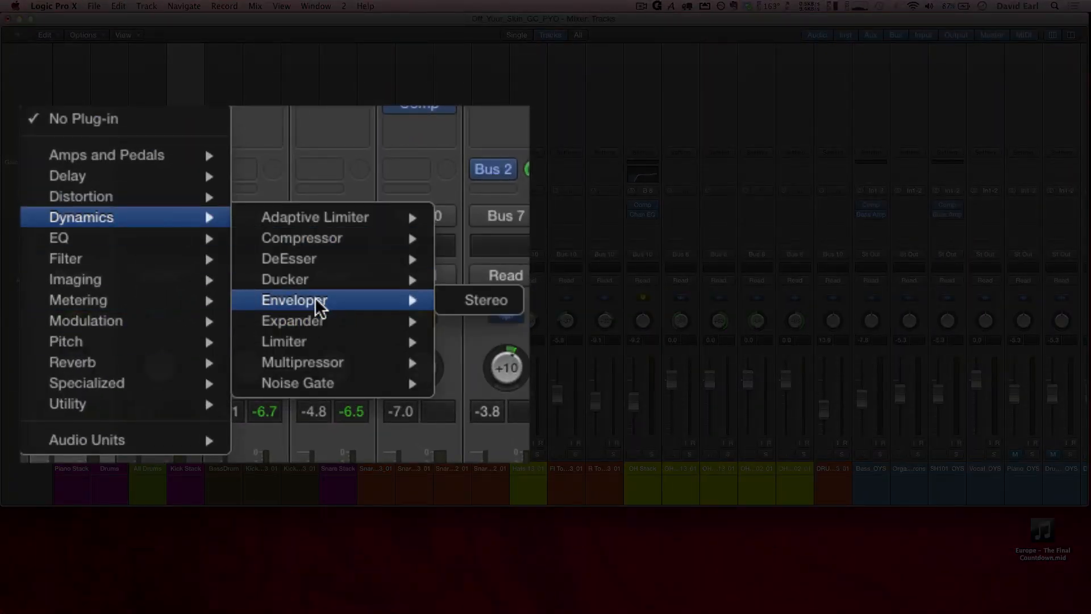
left_click(504, 304)
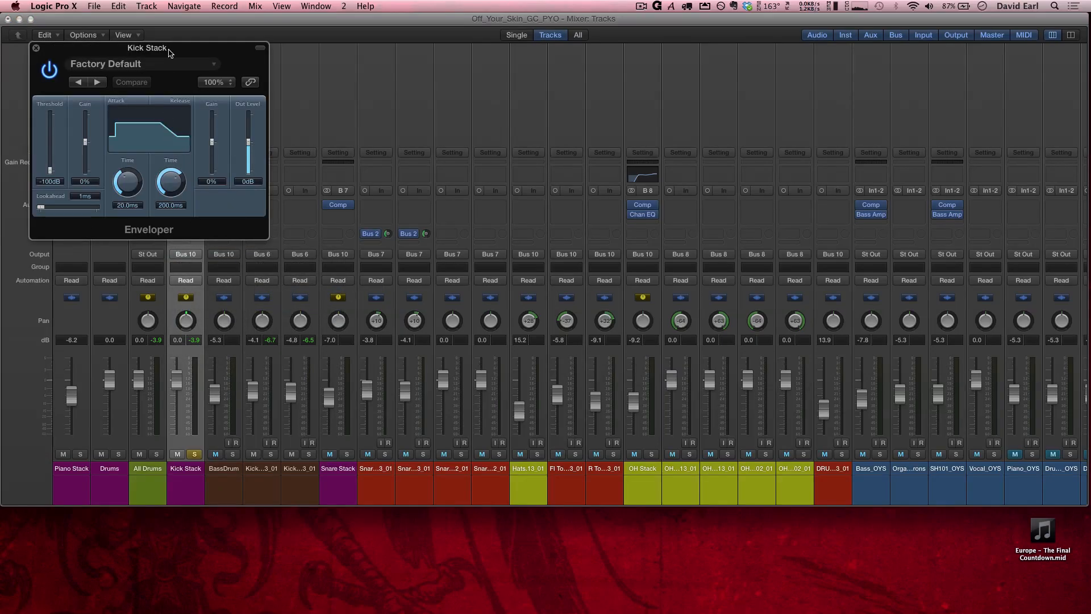
left_click_drag(169, 53, 394, 149)
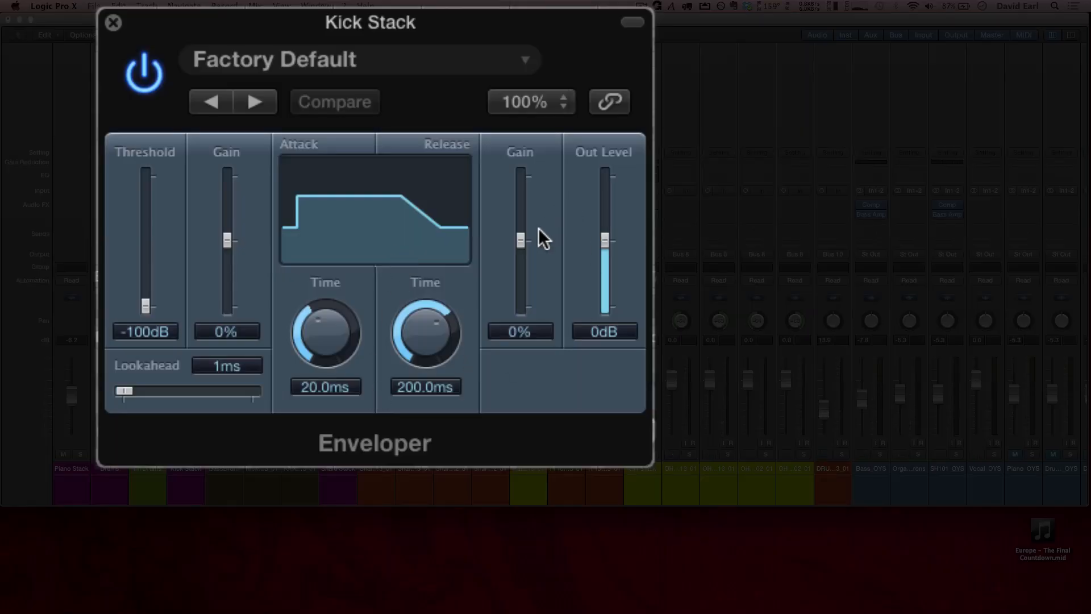
Set the Kick Stack Enveloper's release gain to -100%, its attack time to 59.0 ms and its attack gain to 22%.
left_click_drag(522, 239, 465, 373)
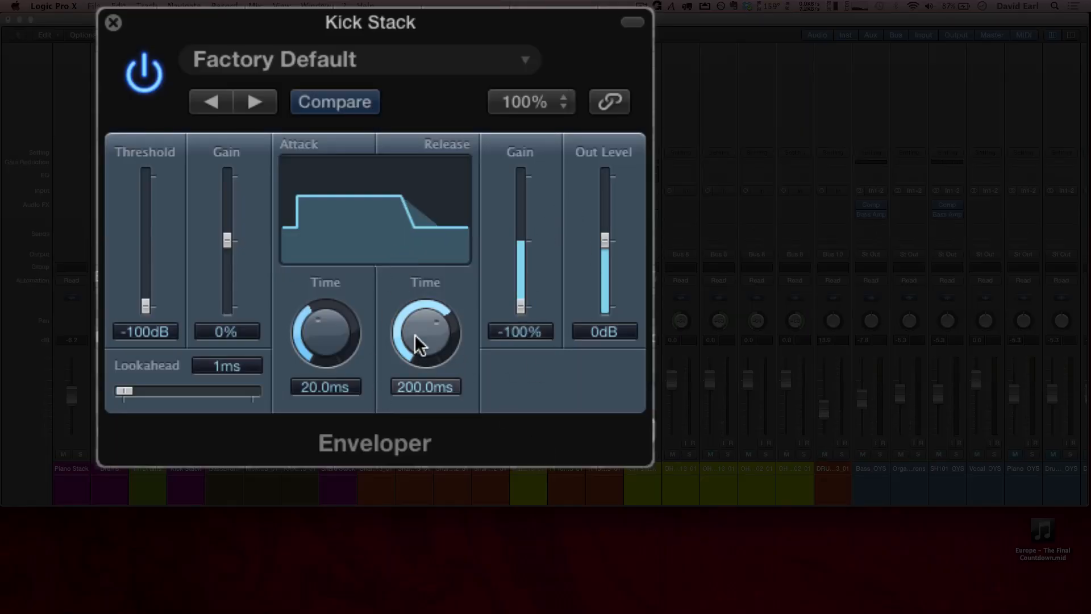
left_click_drag(415, 331, 442, 329)
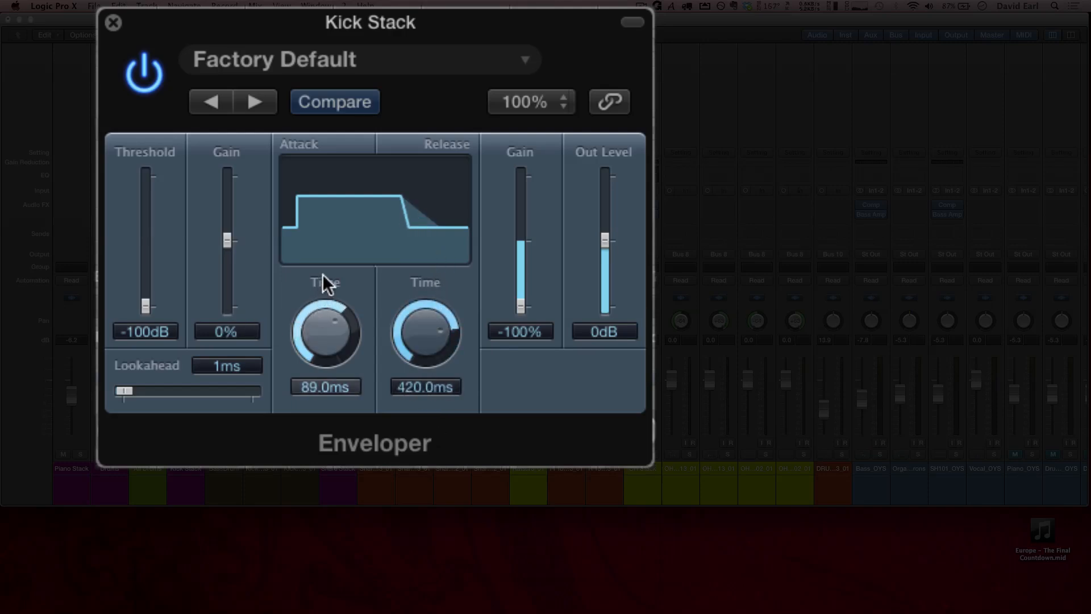
left_click_drag(317, 331, 318, 347)
left_click_drag(234, 255, 231, 238)
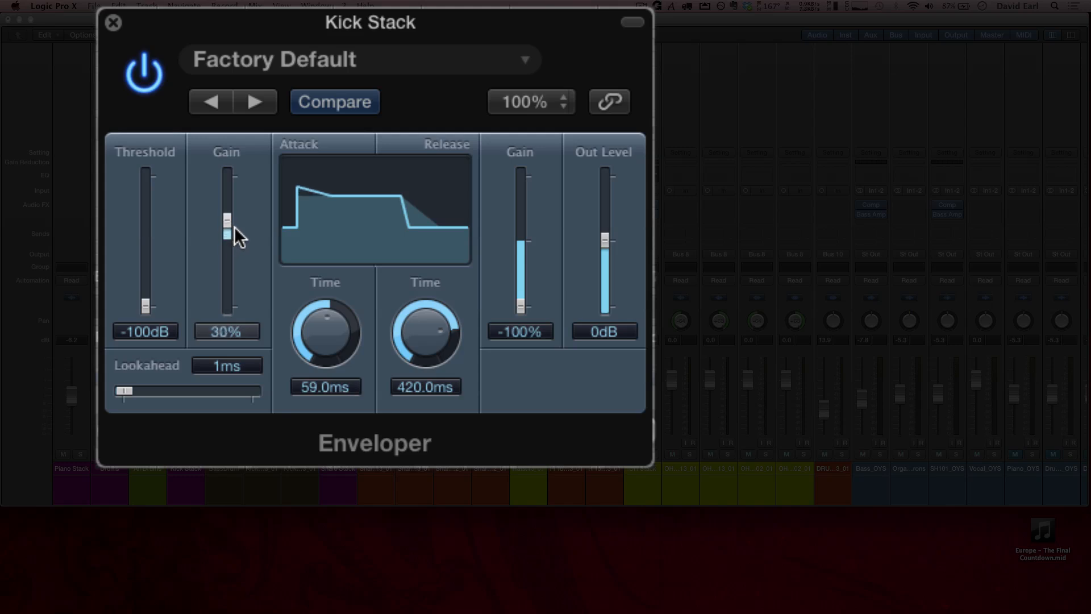
left_click_drag(230, 213, 227, 226)
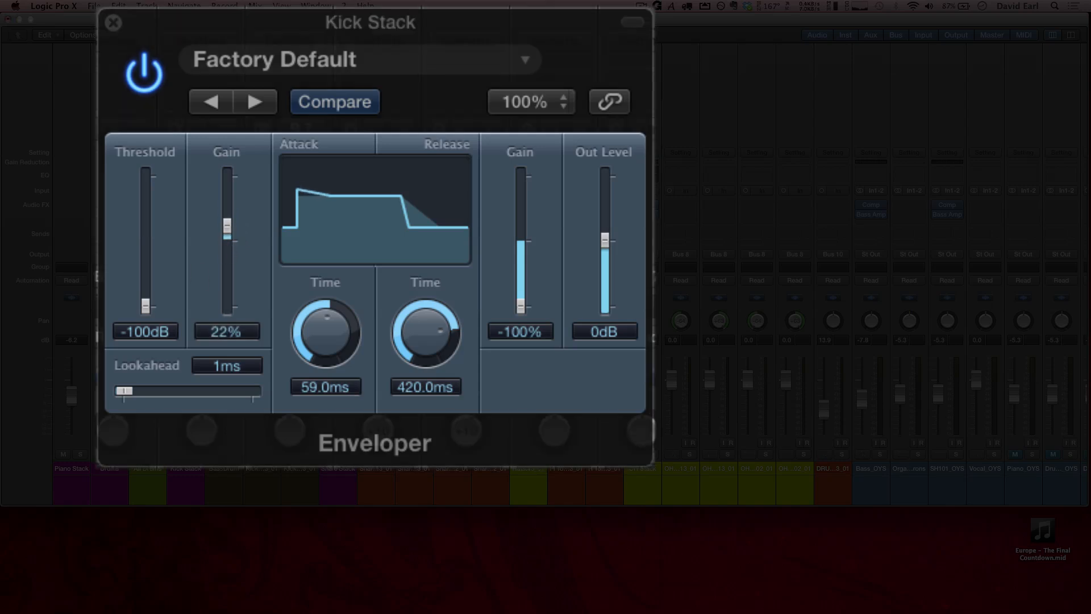
Set the Enveloper's release time to 150.0 ms and take the Kick Stack out of solo.
left_click_drag(454, 357, 363, 210)
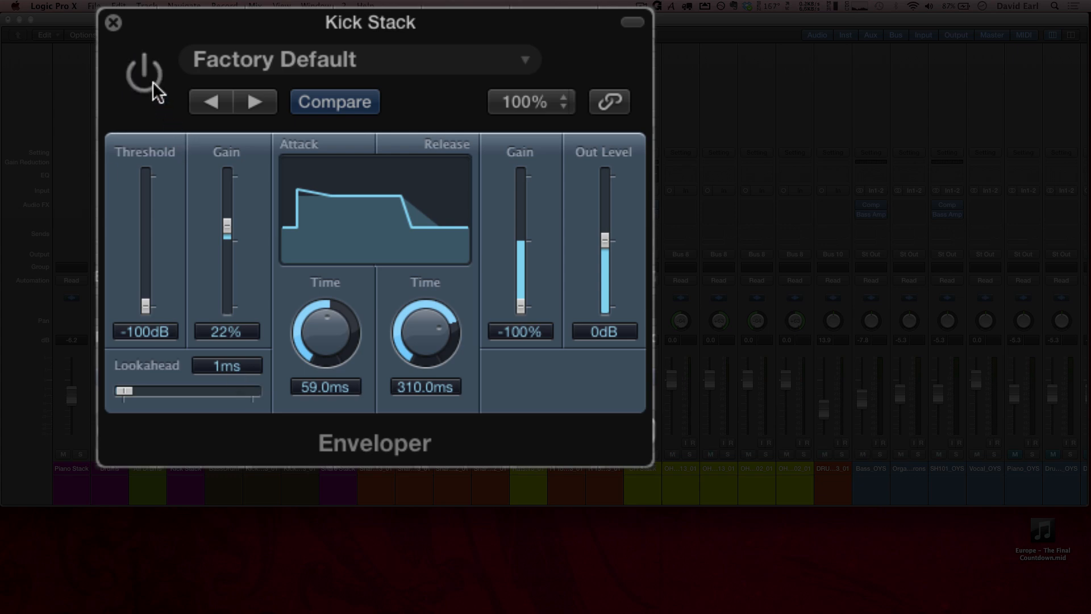
left_click_drag(426, 329, 422, 351)
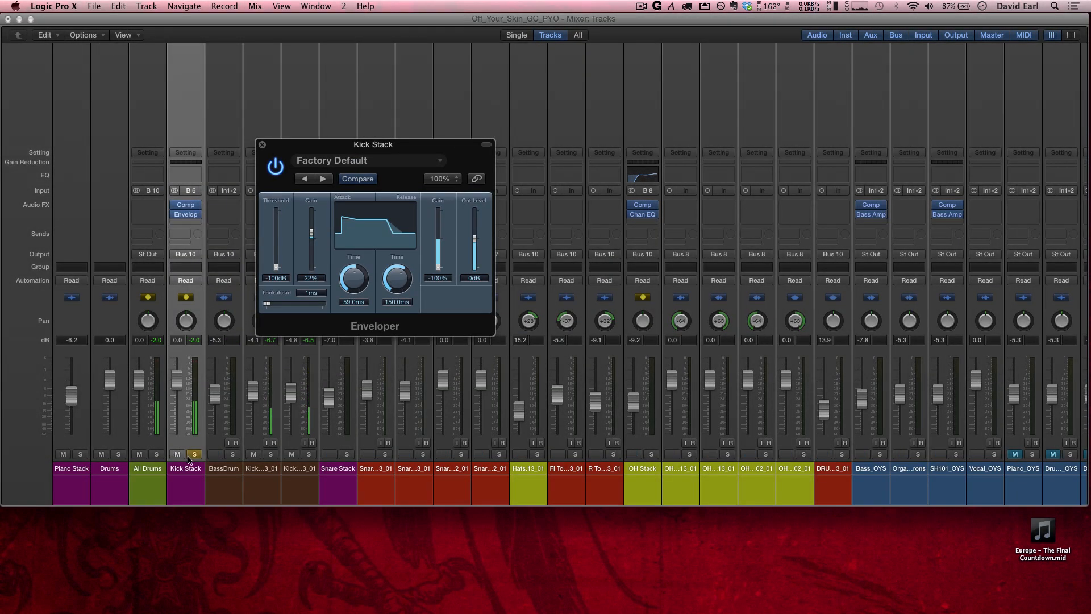
left_click(193, 454)
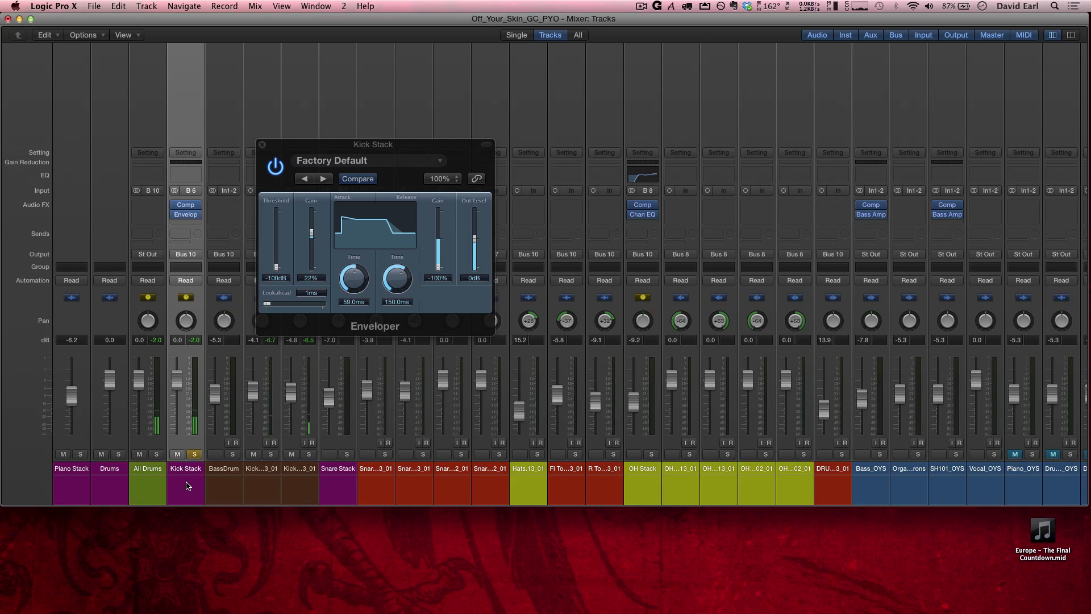
left_click(193, 455)
key("super+Tab")
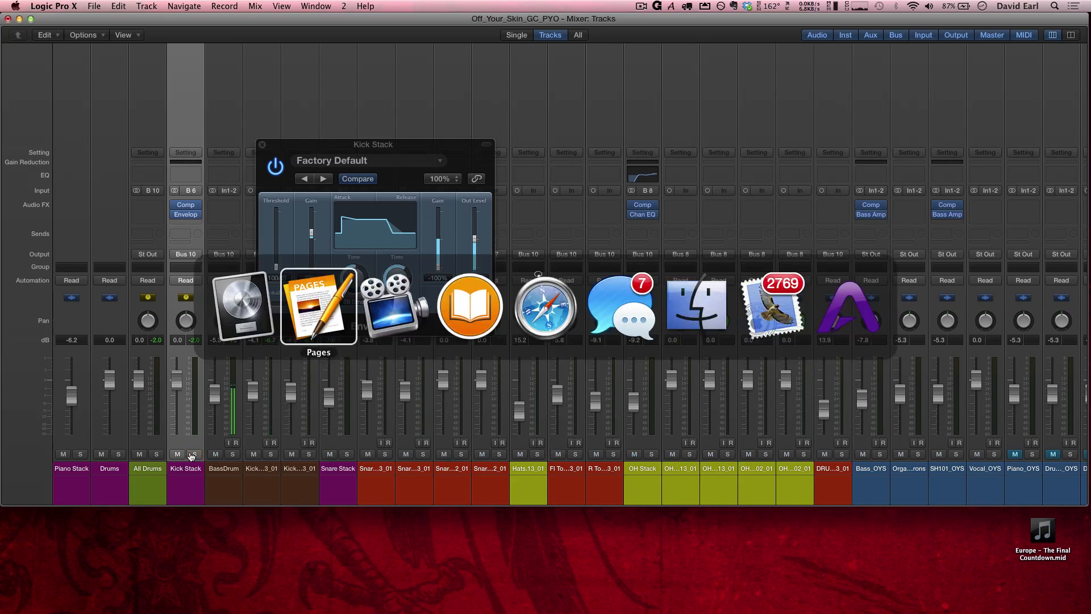
key("super+shift+Tab")
Strip the silence from the Chorus 3 regions on the Kick Btr.13_01 and Kick Res.13_01 tracks and start playback.
key("1")
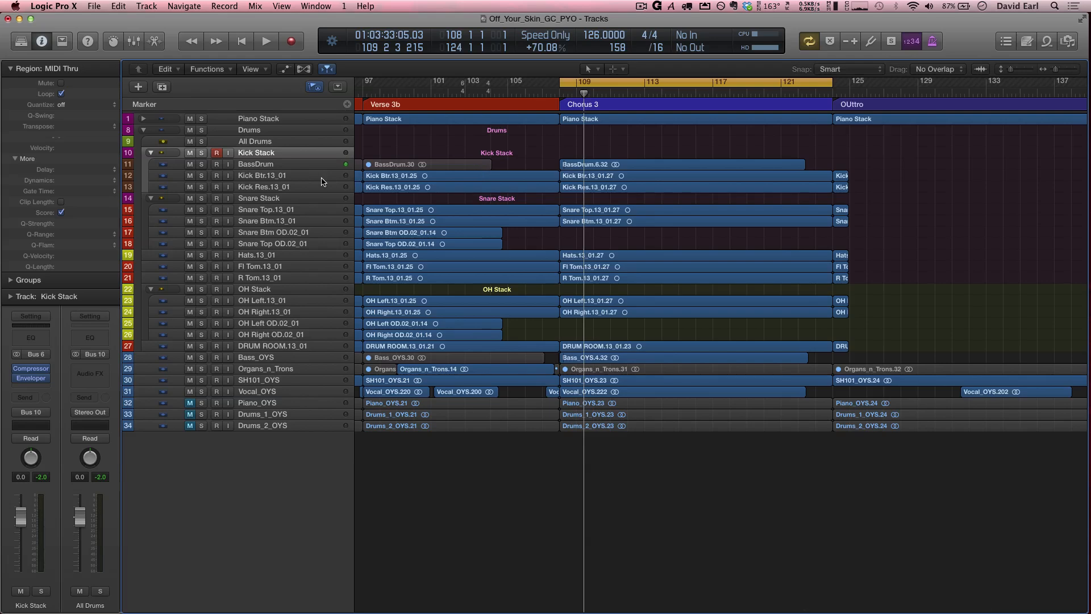
left_click(563, 180)
key("ctrl+x")
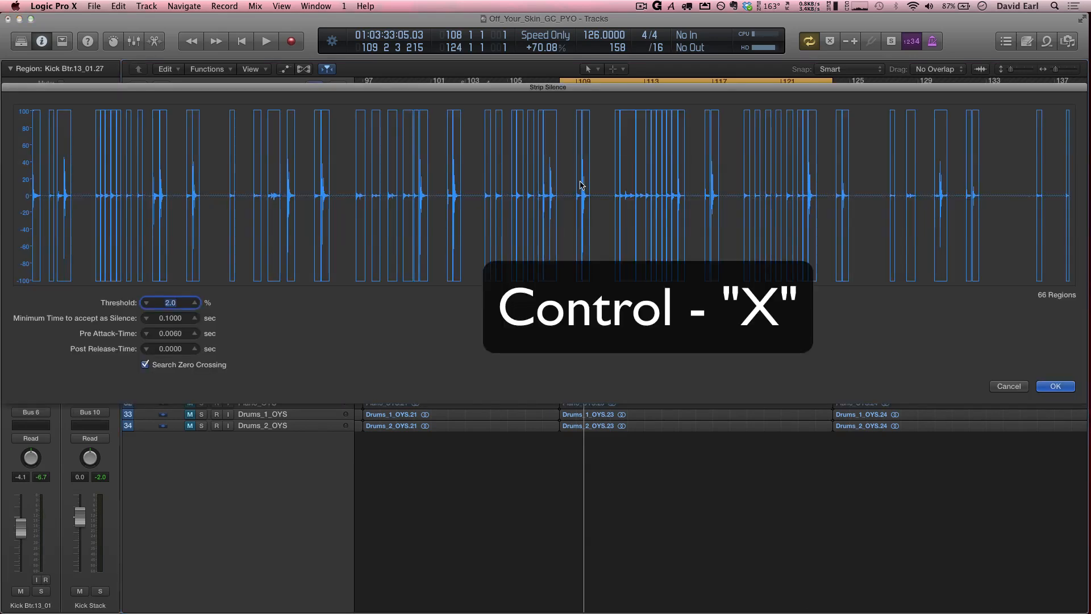
left_click(1045, 387)
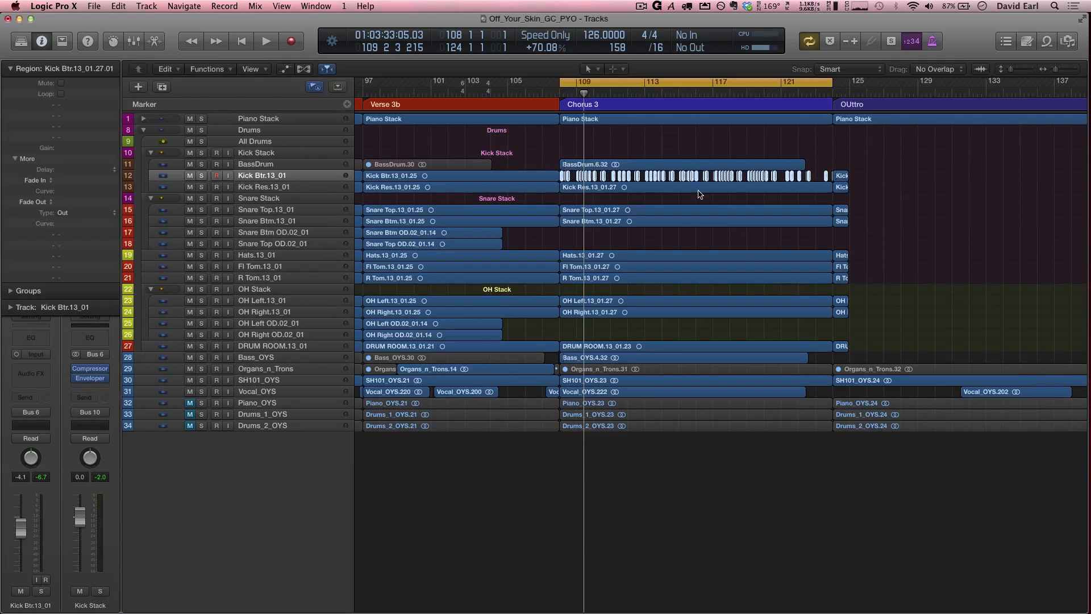
left_click(683, 183)
key("ctrl+x")
key("Return")
key("space")
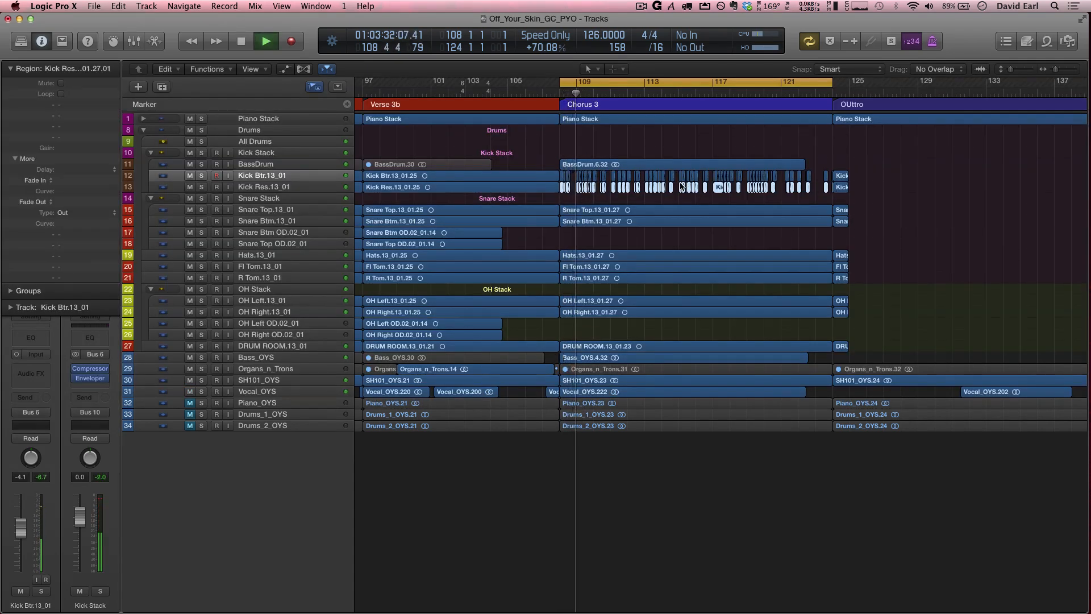
Close the Enveloper in the mixer, solo the Kick Stack and add a Channel EQ to it.
key("2")
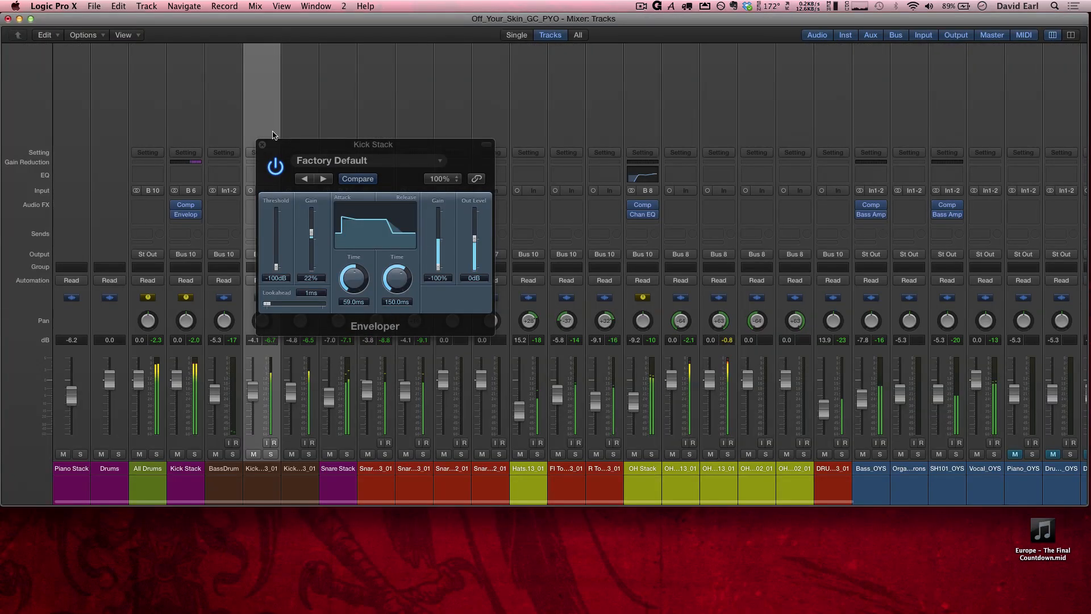
left_click(261, 144)
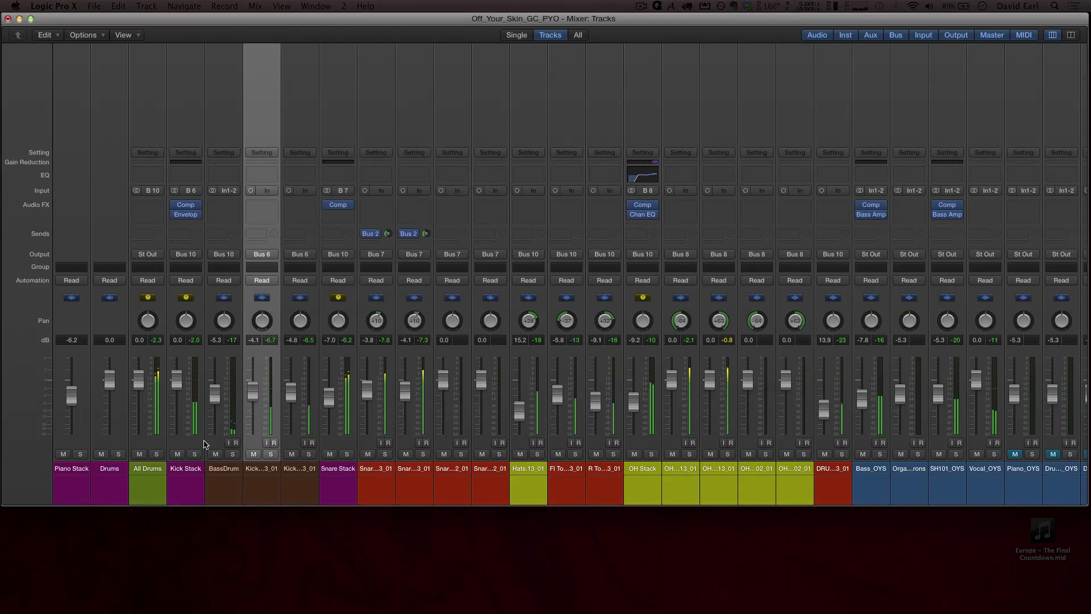
left_click(194, 454)
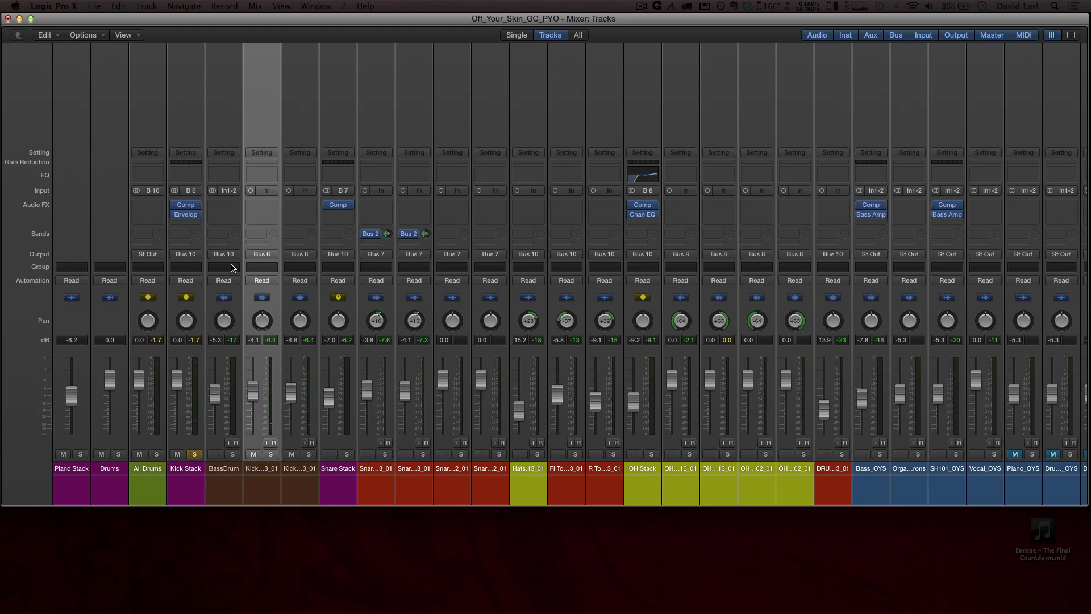
double_click(178, 176)
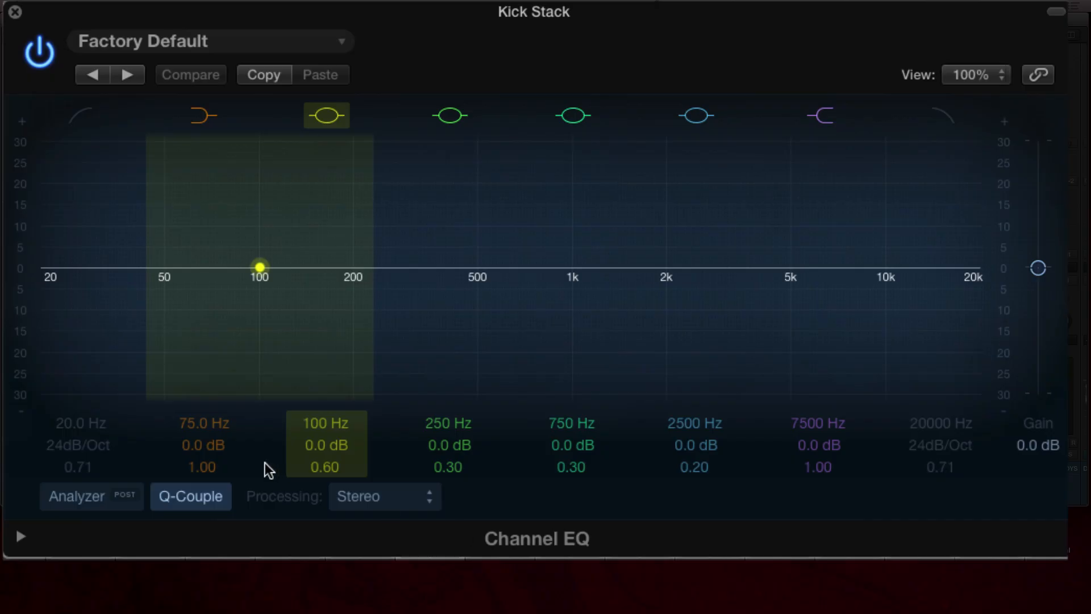
Boost the Kick Stack EQ by 5.0 dB at 80.0 Hz and 2500 Hz, with a 48 dB/Oct low cut at 25.5 Hz.
mouse_move(315, 445)
left_mouse_down()
mouse_move(315, 409)
mouse_move(315, 458)
left_mouse_up()
mouse_move(74, 420)
left_mouse_down()
mouse_move(70, 436)
mouse_move(69, 410)
left_mouse_up()
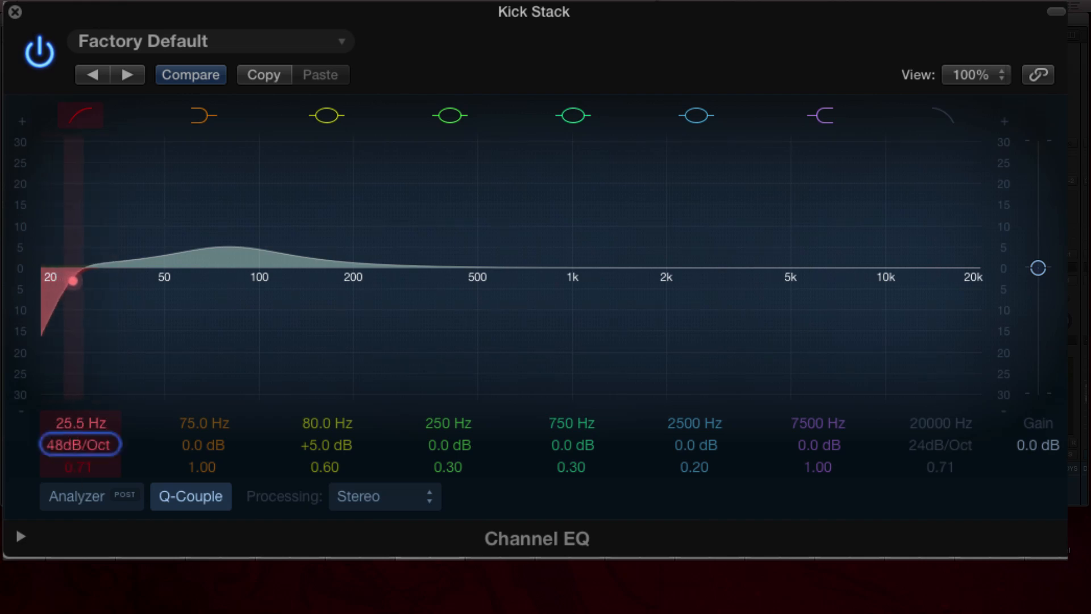
left_click_drag(674, 445, 675, 432)
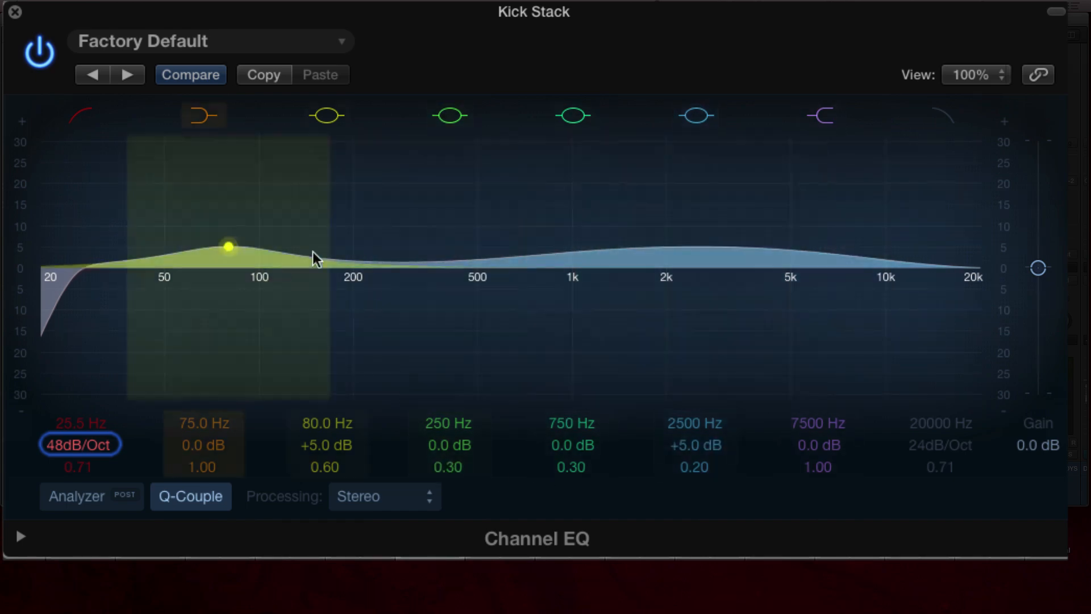
Cut the Kick Stack EQ by 17.0 dB at 380 Hz with a Q of 0.20, then unsolo the channel and close the EQ.
left_click_drag(428, 444, 440, 469)
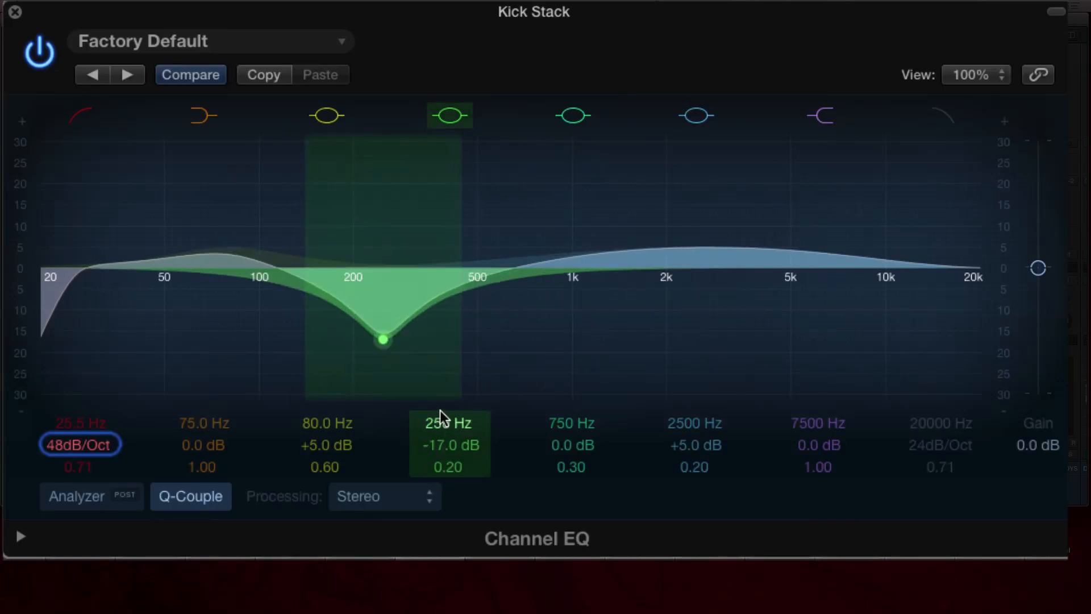
left_click(440, 420)
left_click_drag(441, 423, 441, 410)
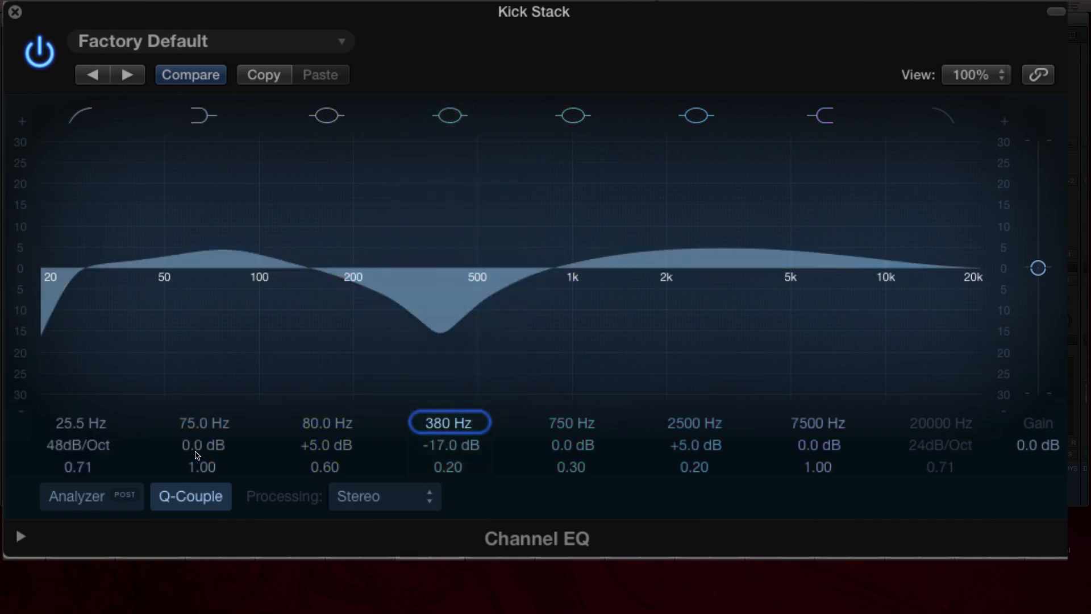
left_click(195, 452)
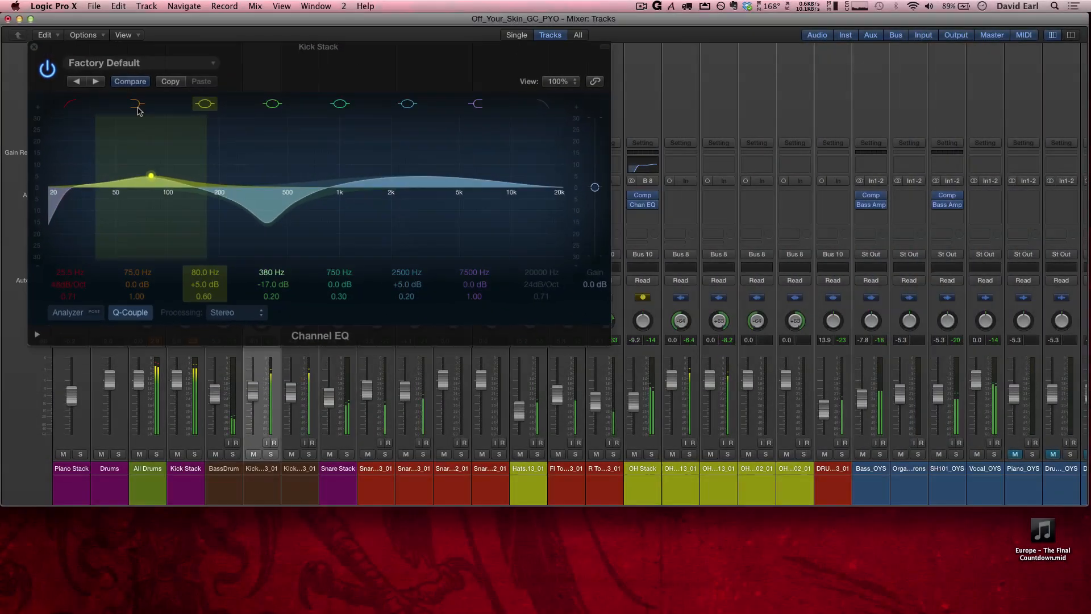
left_click(36, 47)
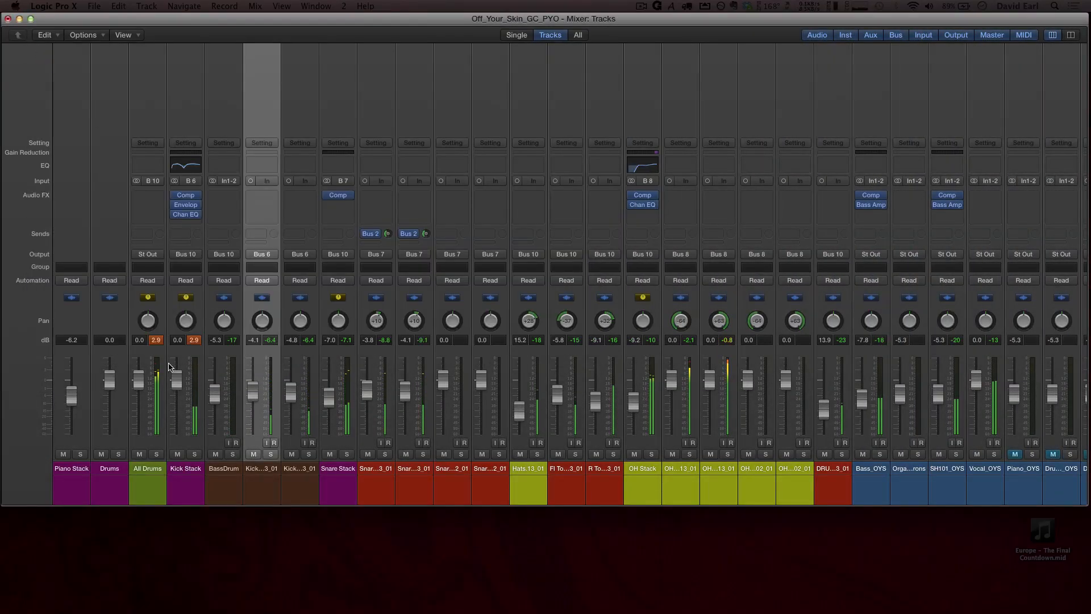
Lower the Kick Stack fader to -3.1 dB and stop playback.
mouse_move(177, 216)
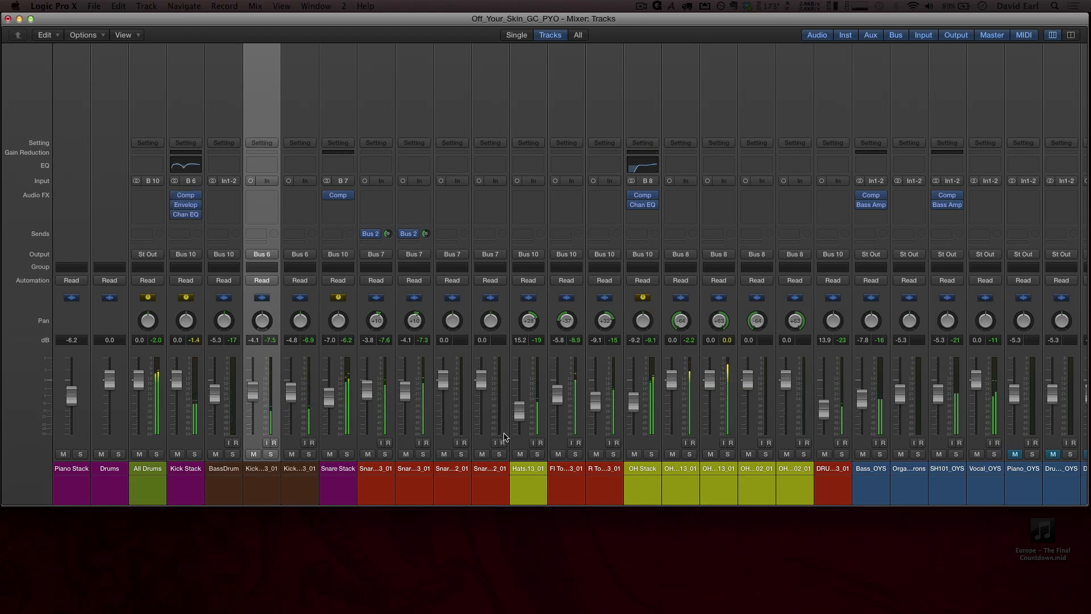
left_click_drag(178, 380, 177, 396)
key("space")
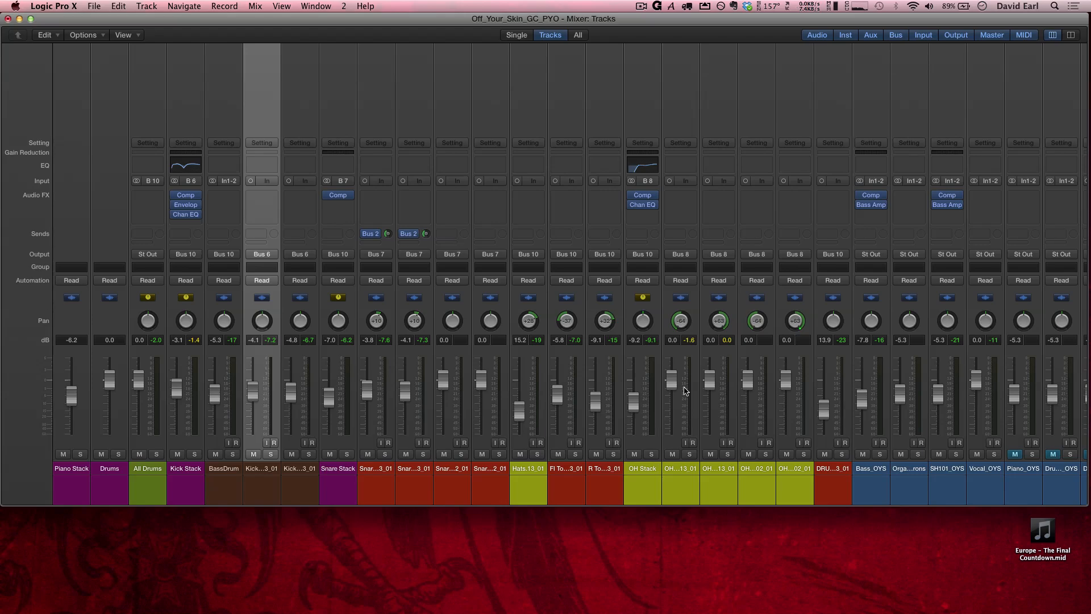
scroll(682, 392, "right", 5)
scroll(682, 392, "left", 5)
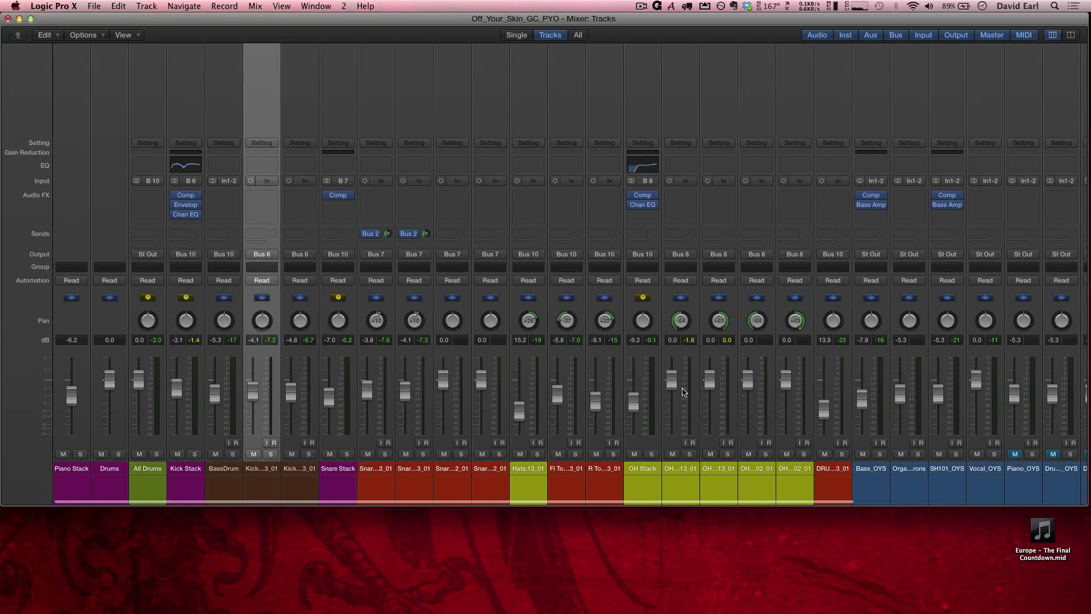